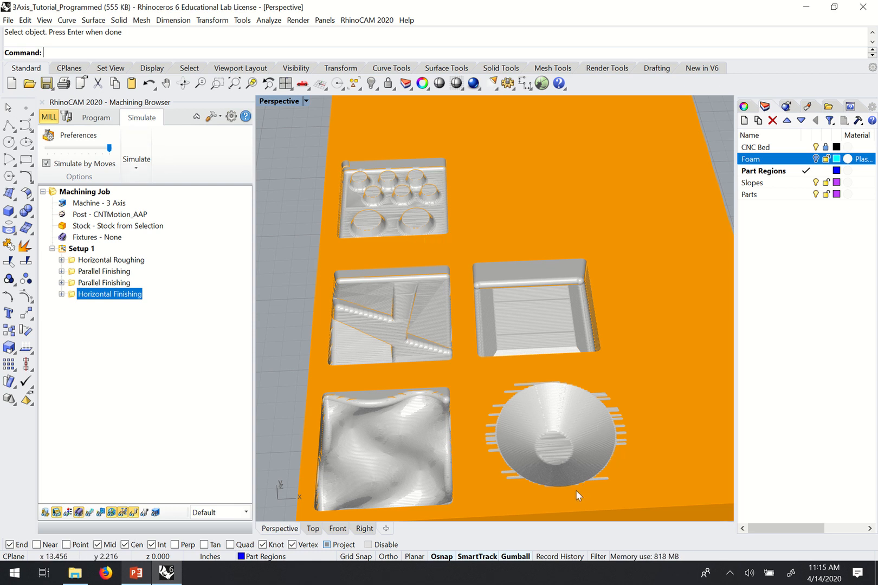
# - Examine the simulated foam cut closely, covering the conical bowl, the square pocket, the sloped part and the round pegs
pyautogui.scroll(2, 578, 475)
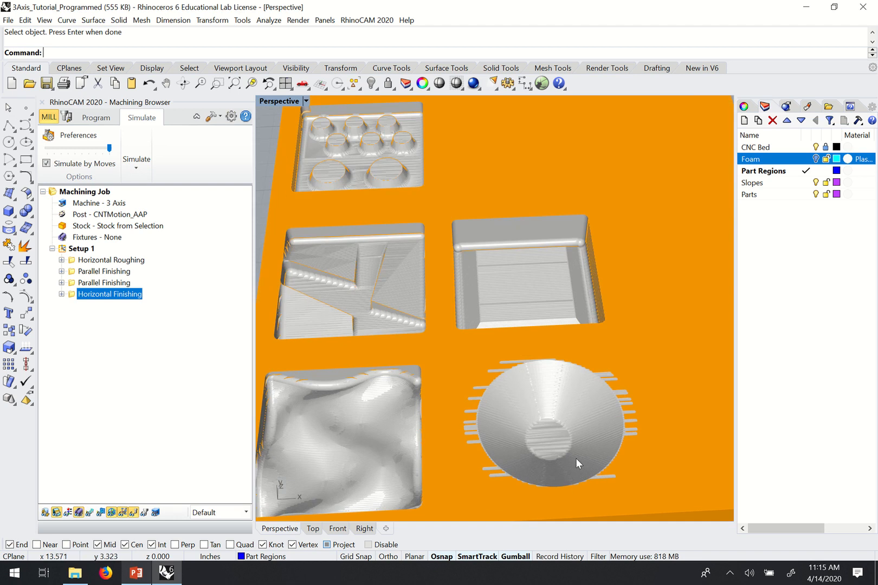
pyautogui.scroll(2, 576, 458)
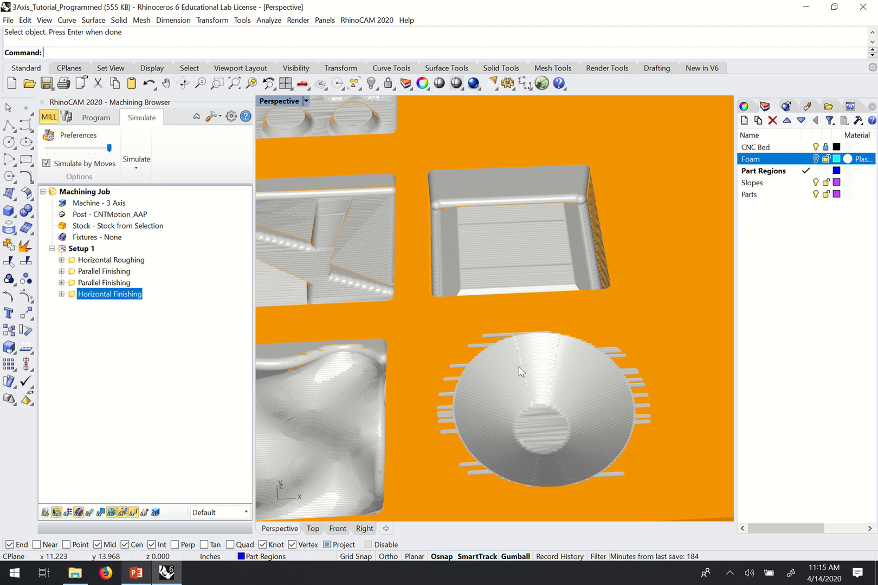
pyautogui.scroll(1, 558, 454)
pyautogui.scroll(1, 575, 502)
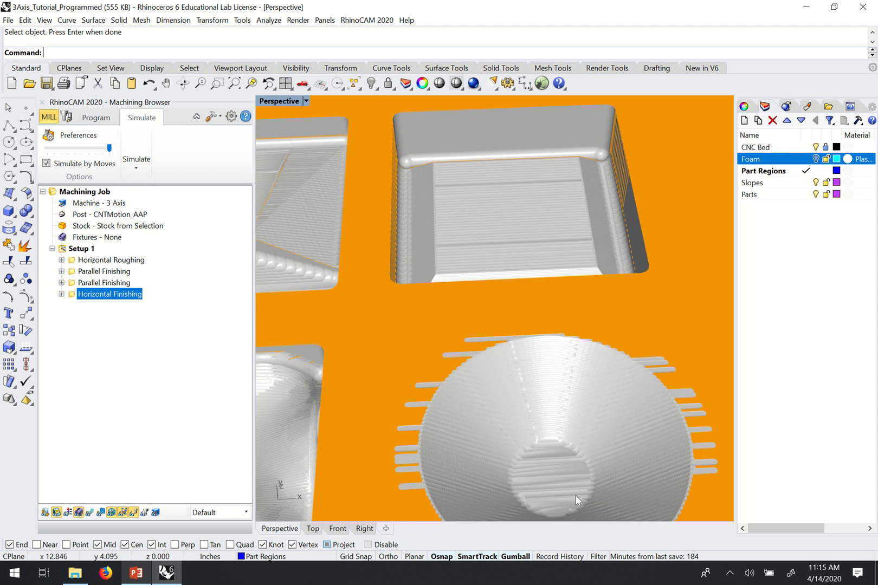
pyautogui.scroll(1, 546, 470)
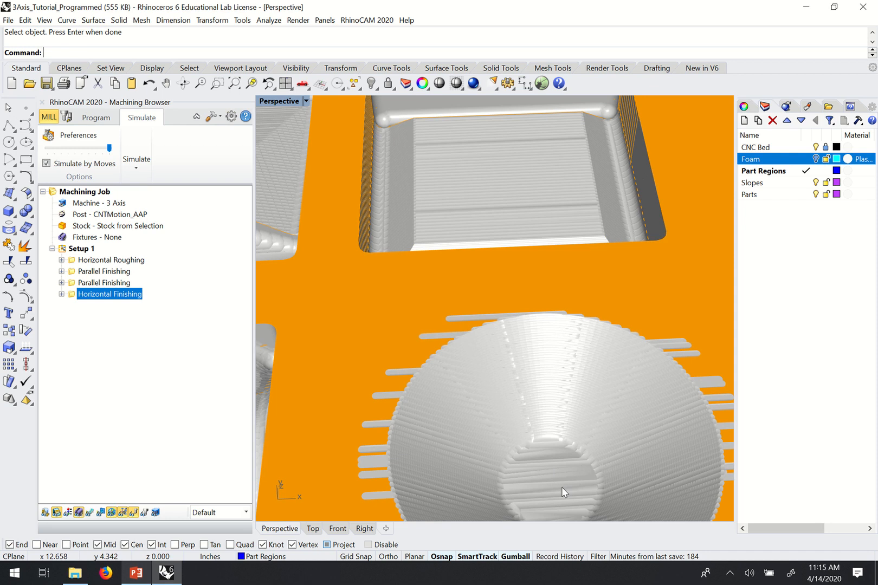
pyautogui.scroll(1, 555, 475)
pyautogui.scroll(-1, 539, 474)
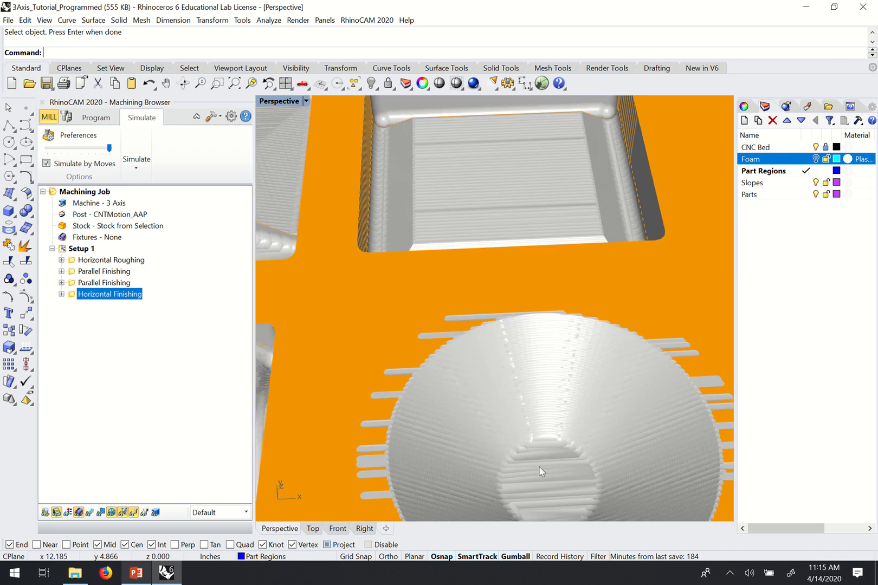
pyautogui.scroll(-1, 549, 465)
pyautogui.scroll(-1, 550, 465)
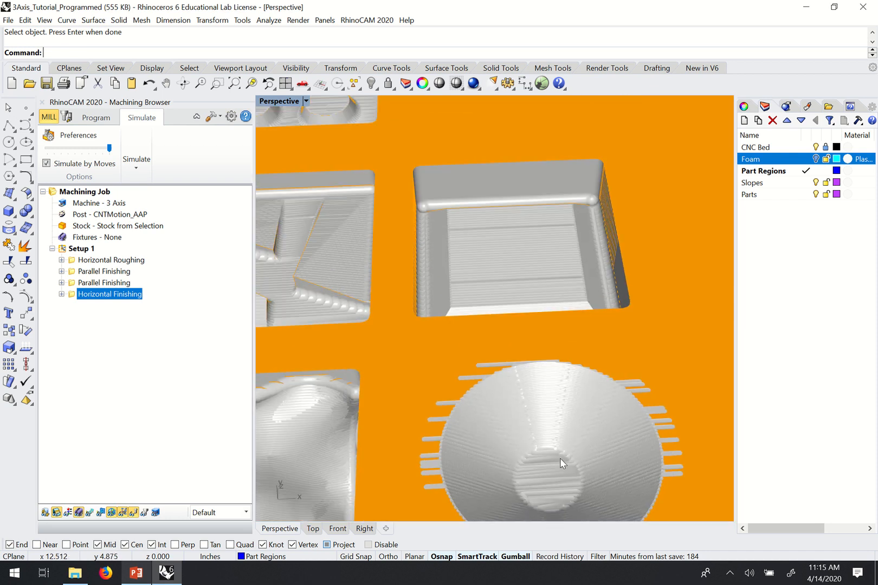
pyautogui.scroll(-1, 562, 451)
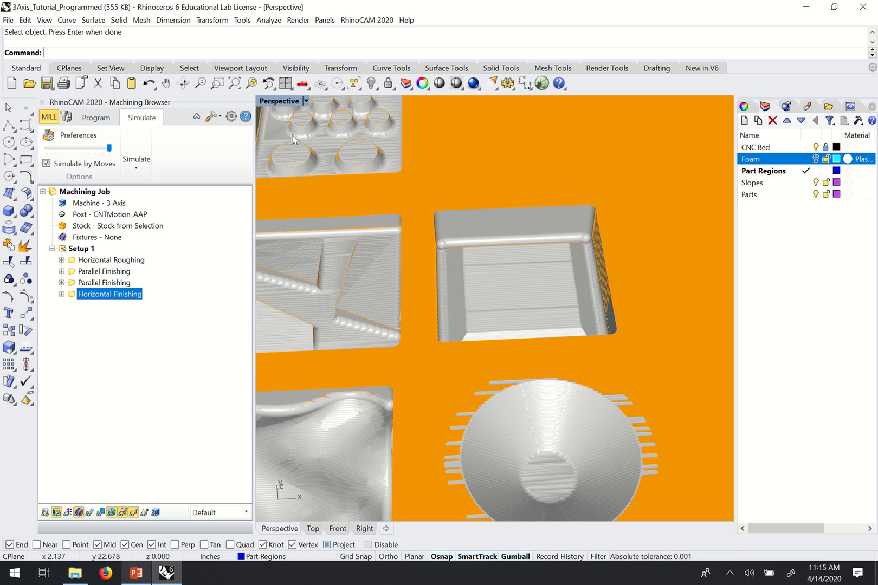
pyautogui.scroll(2, 298, 138)
pyautogui.scroll(2, 309, 129)
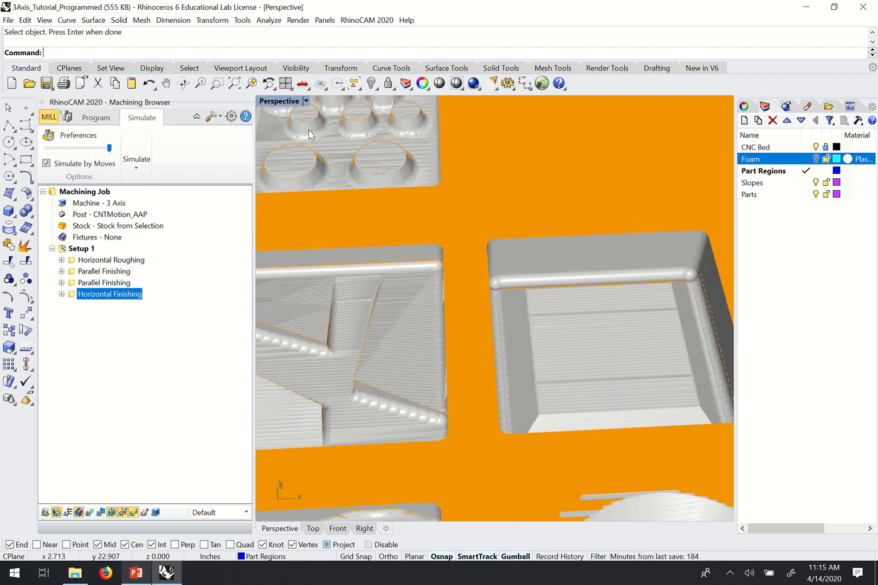
pyautogui.scroll(2, 309, 130)
pyautogui.scroll(2, 364, 138)
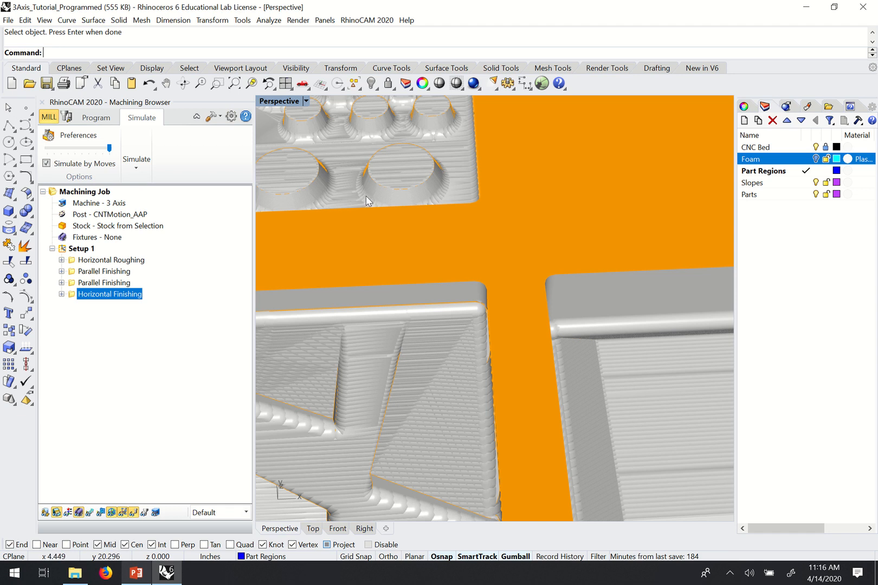
# - Return from the cut simulation to toolpath programming and examine the model surfaces and region curves of the parts
pyautogui.click(96, 117)
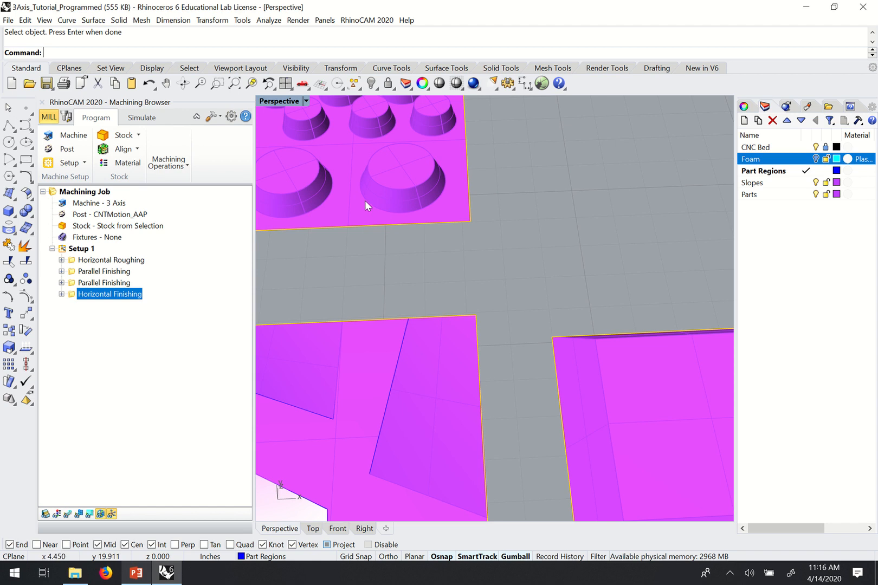
pyautogui.scroll(-5, 429, 329)
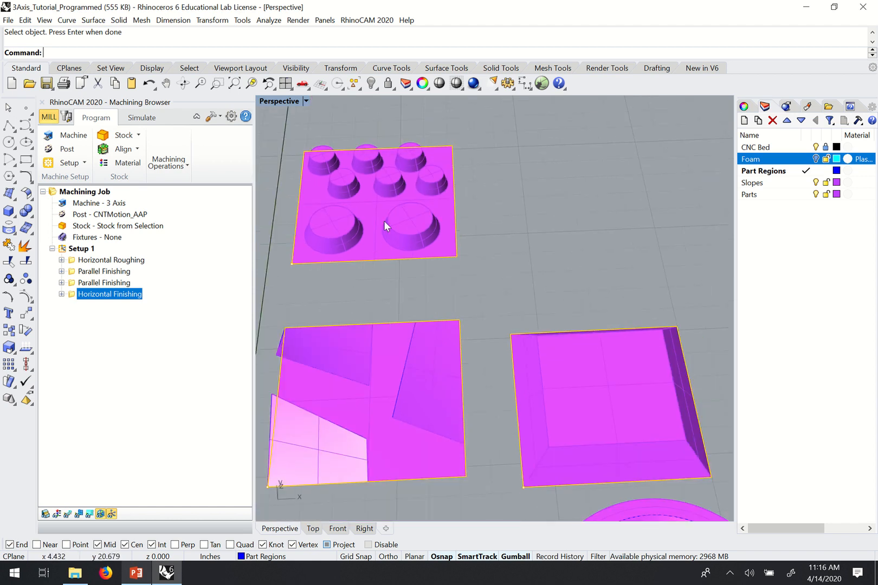
pyautogui.scroll(-4, 603, 458)
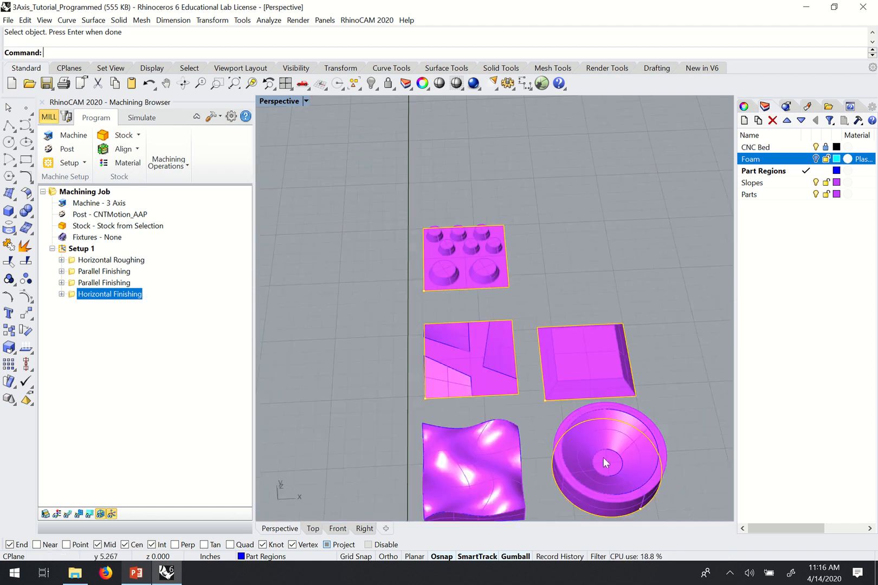
pyautogui.scroll(3, 615, 461)
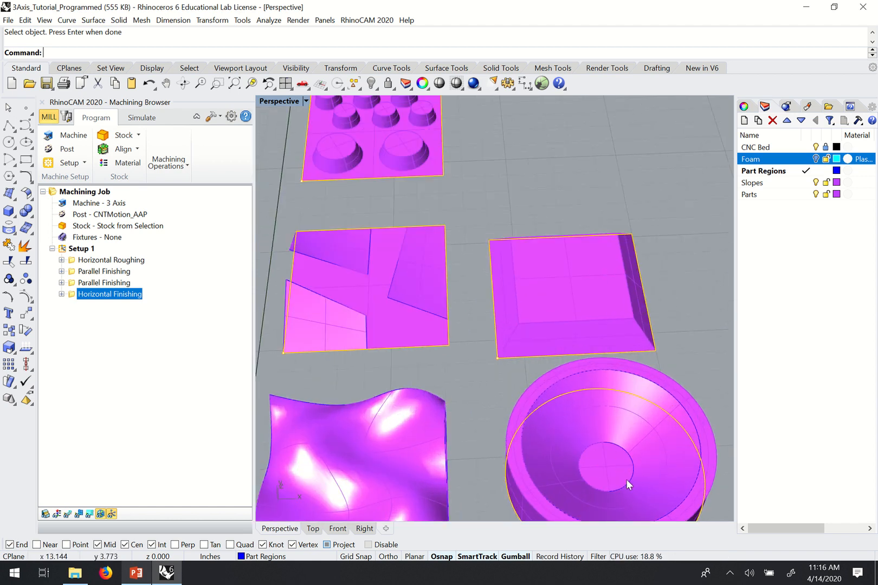
pyautogui.moveTo(385, 310); pyautogui.dragTo(379, 300, button='right')
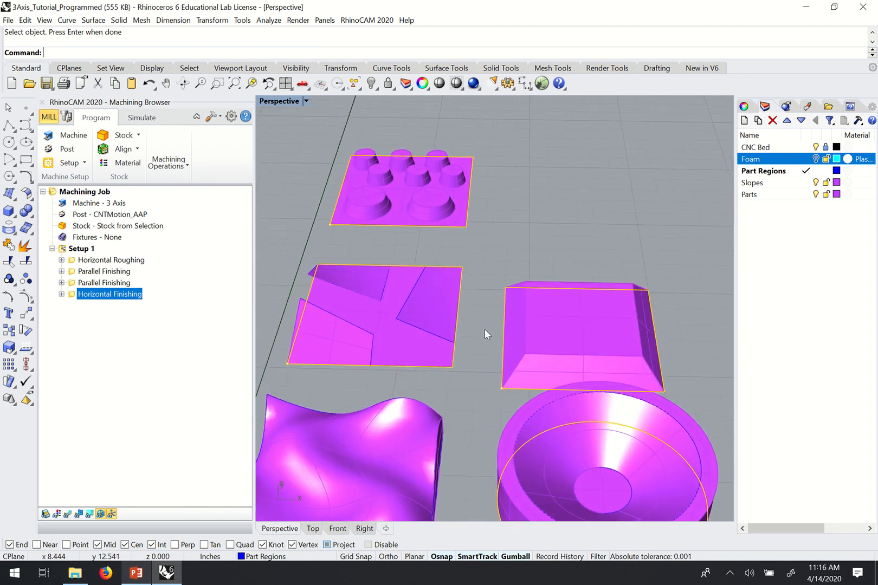
pyautogui.scroll(-5, 485, 330)
pyautogui.scroll(6, 437, 321)
pyautogui.moveTo(475, 359); pyautogui.dragTo(502, 356, button='right')
pyautogui.scroll(-1, 502, 355)
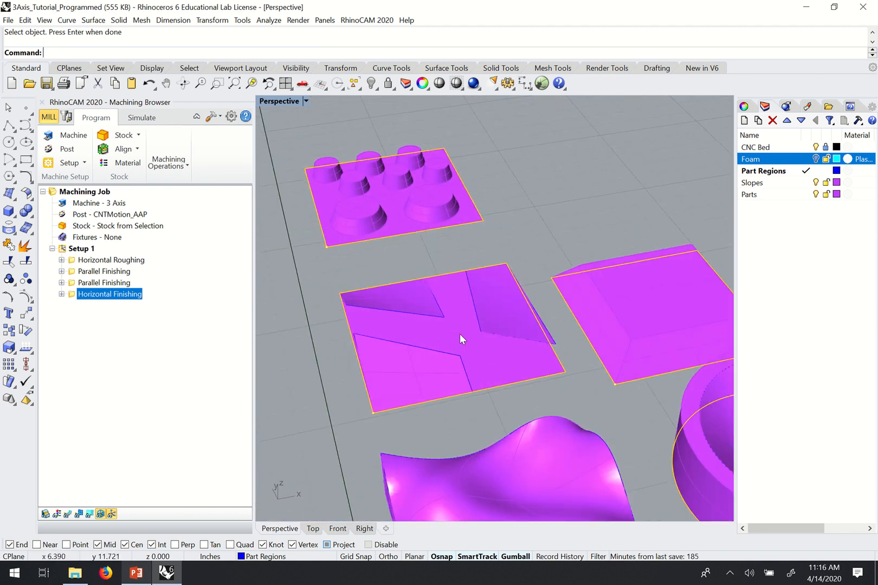
# - Select the boundary curve of the upper-left slope on the faceted part, inspect it from several angles, and deselect it
pyautogui.scroll(3, 444, 331)
pyautogui.click(433, 314)
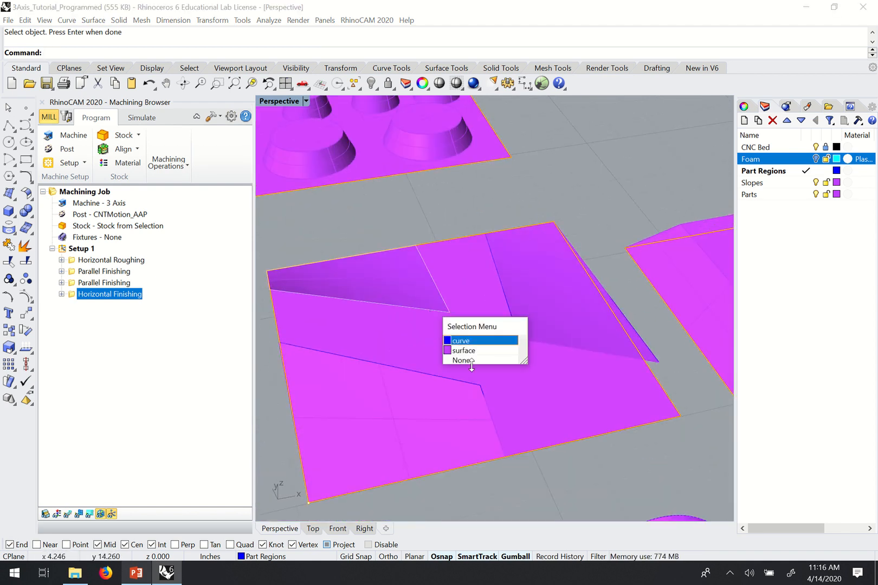
pyautogui.click(467, 341)
pyautogui.scroll(-5, 502, 348)
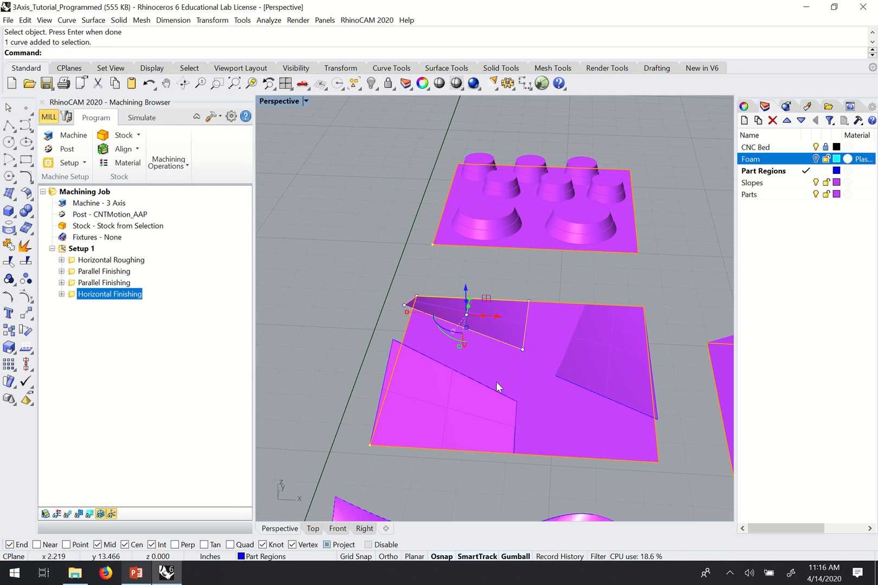
pyautogui.moveTo(497, 382); pyautogui.dragTo(445, 320, button='right')
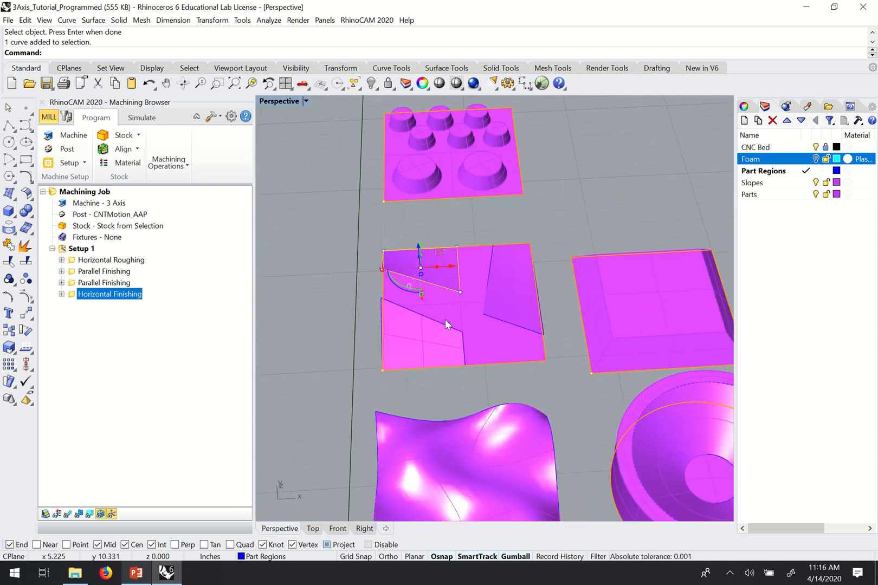
pyautogui.scroll(2, 471, 322)
pyautogui.scroll(-2, 437, 330)
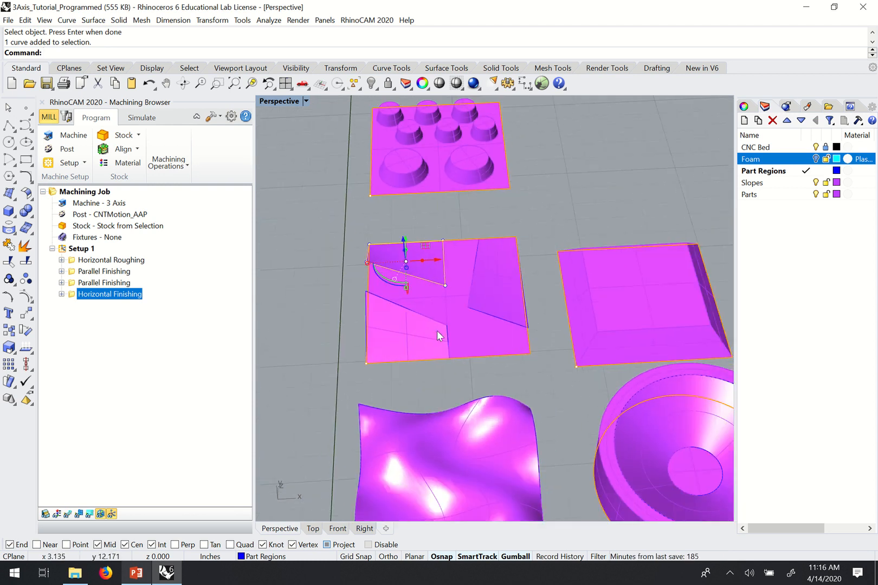
pyautogui.scroll(-3, 437, 331)
pyautogui.scroll(2, 451, 335)
pyautogui.click(495, 385)
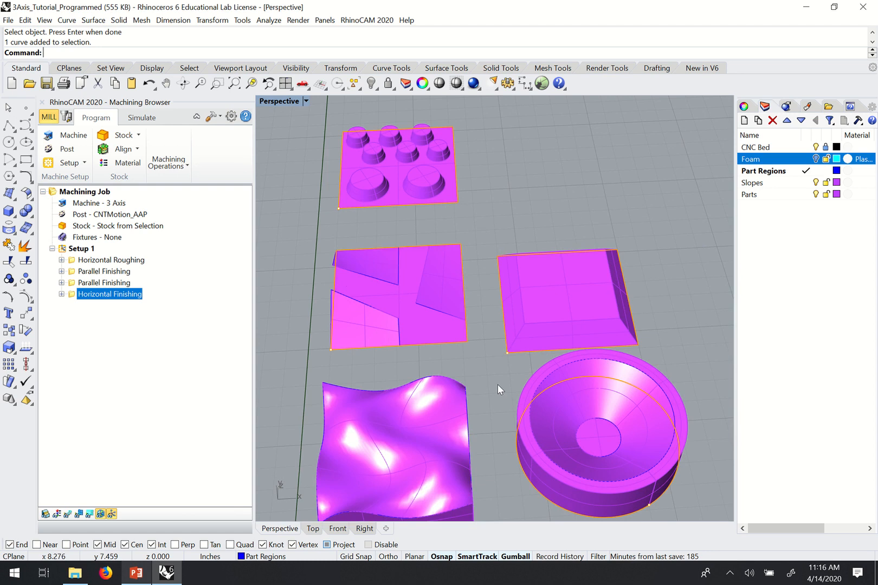
pyautogui.moveTo(498, 384); pyautogui.dragTo(498, 383, button='right')
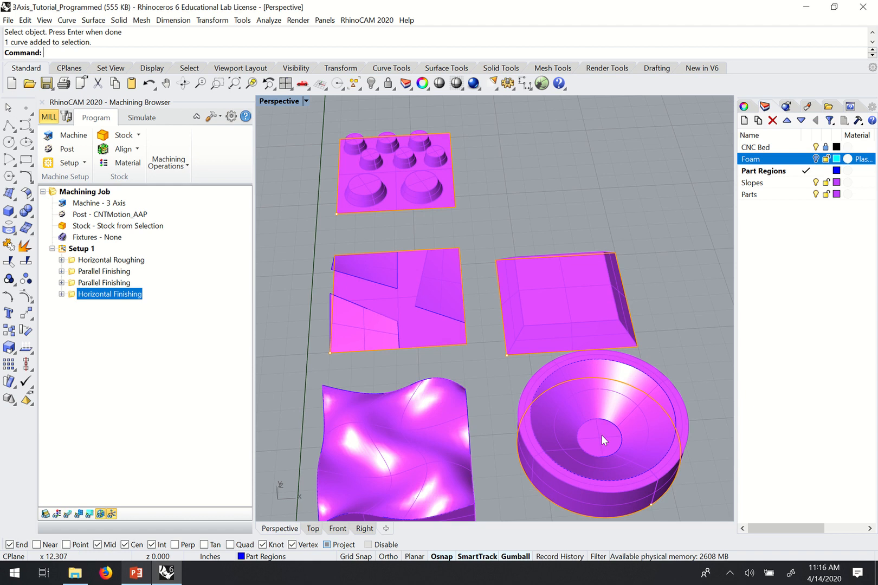
# - Duplicate the border of the square pocket's flat inner surface with DupBorder on the Part Regions layer
pyautogui.click(563, 322)
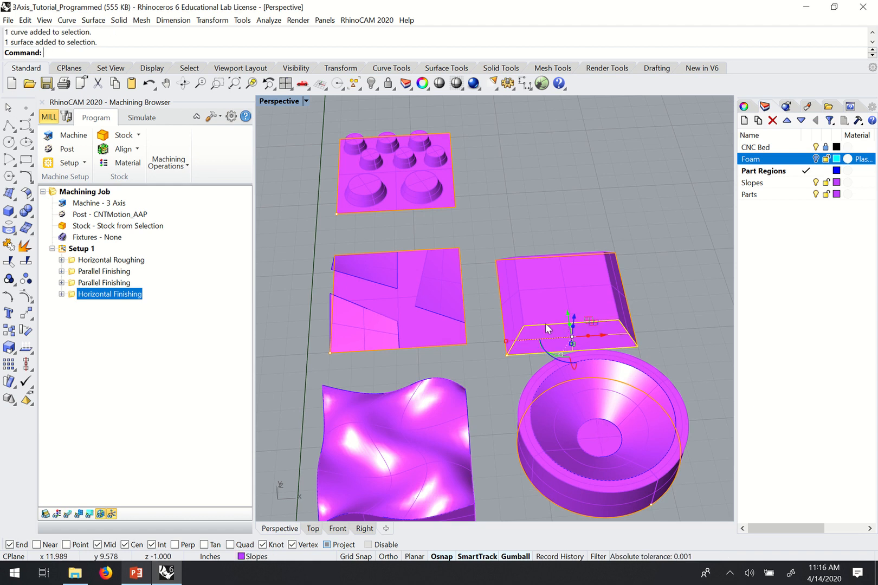
pyautogui.click(548, 327)
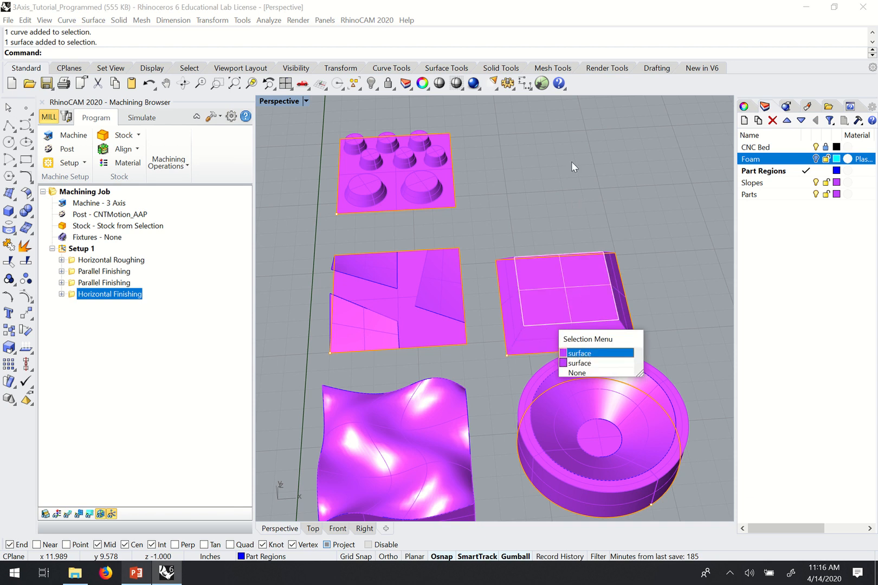
pyautogui.press('Escape')
pyautogui.click(551, 272)
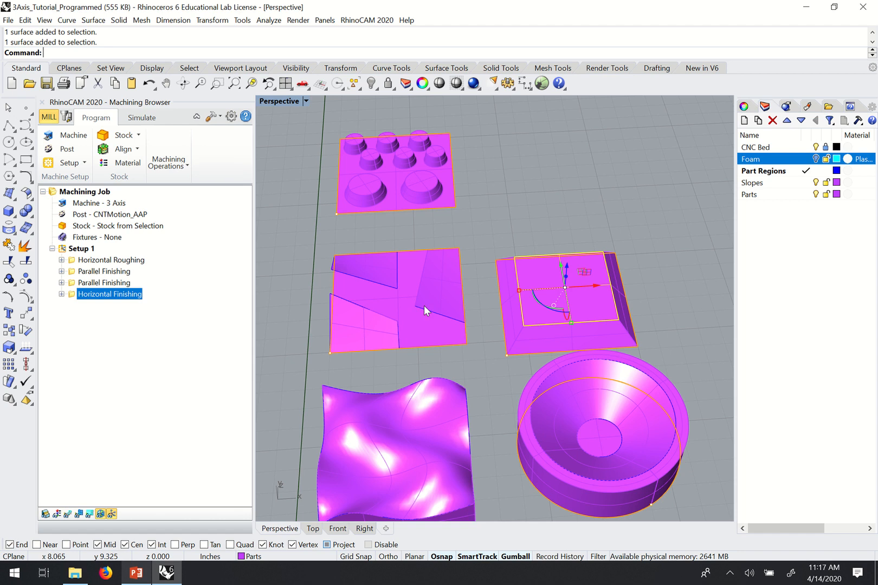
pyautogui.moveTo(465, 326); pyautogui.dragTo(539, 192, button='right')
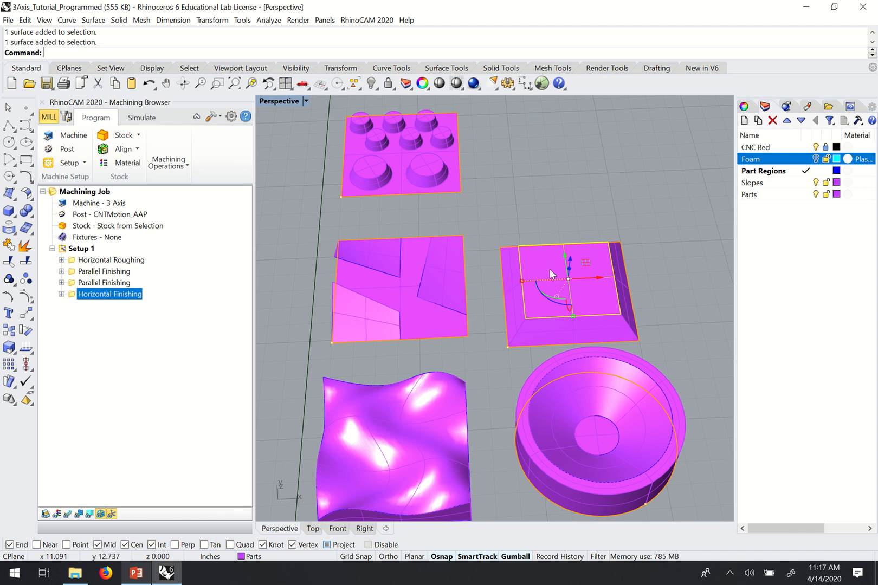
pyautogui.press('Escape')
pyautogui.click(552, 290)
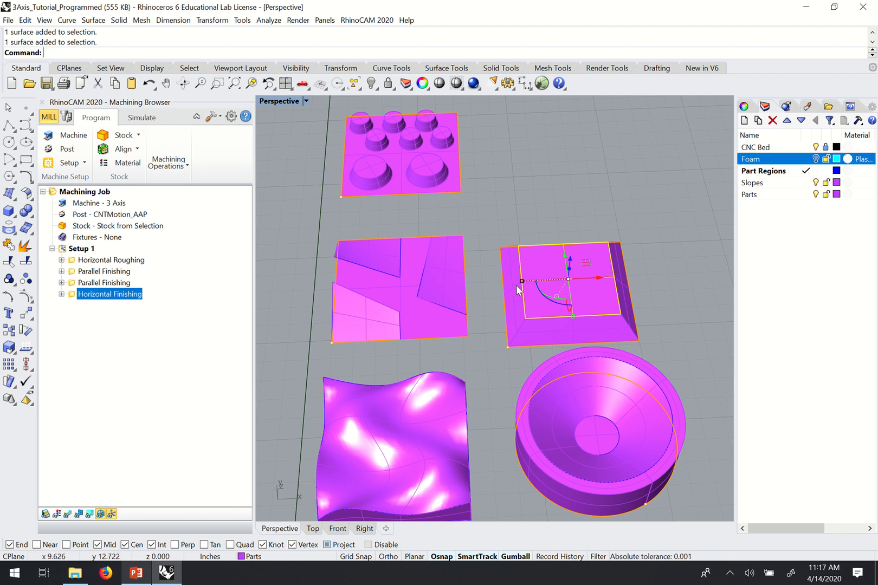
pyautogui.write('DupBorder')
pyautogui.press('Return')
pyautogui.press('Escape')
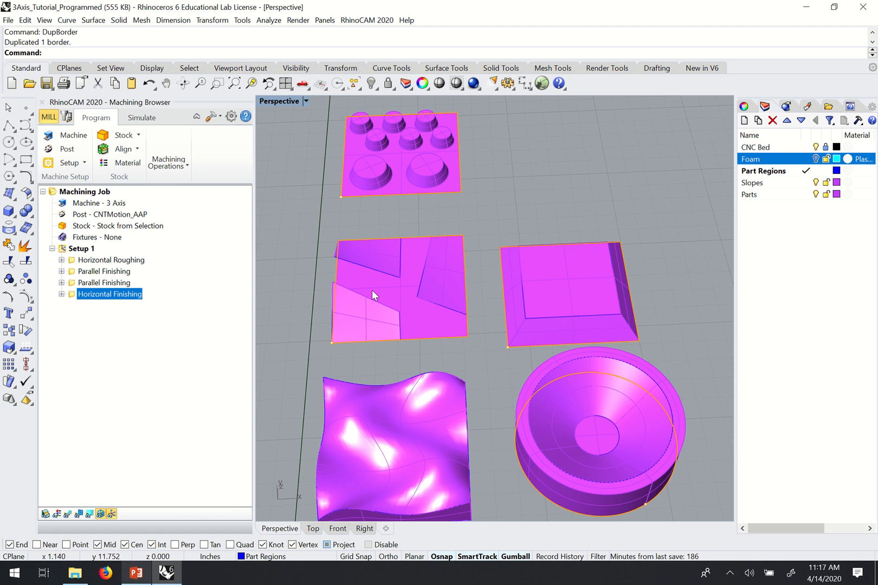
# - Inspect the region curves around the slopes and the square pocket's inner surface, and check the large peg on the peg block
pyautogui.scroll(3, 395, 317)
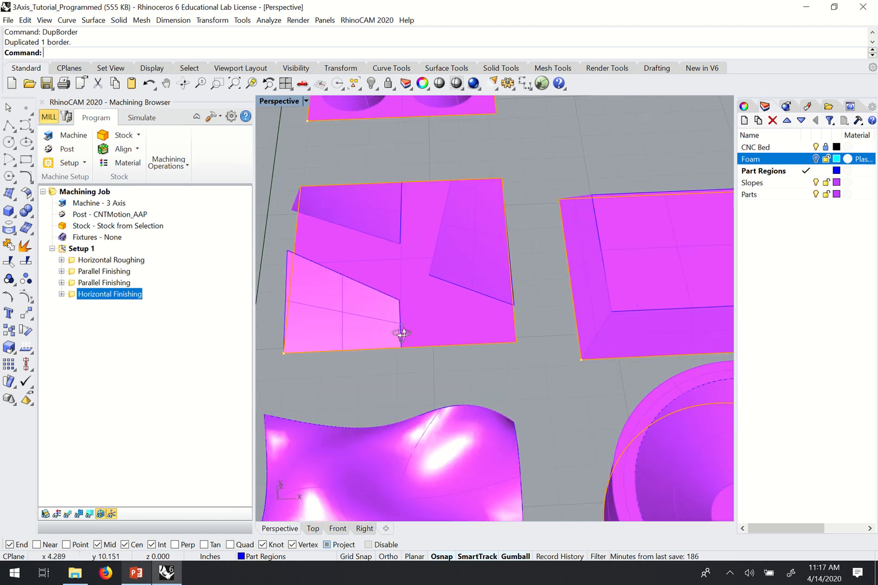
pyautogui.scroll(-4, 401, 335)
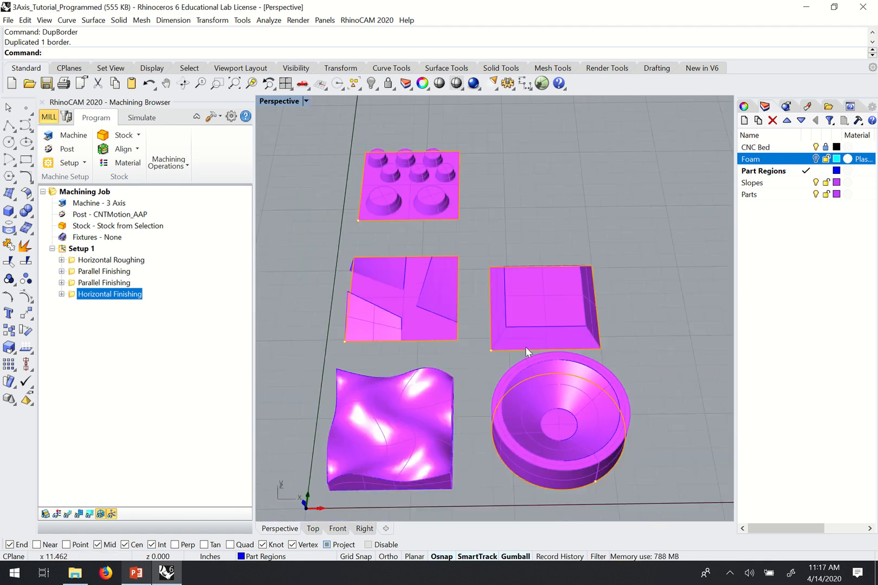
pyautogui.scroll(1, 528, 339)
pyautogui.click(533, 339)
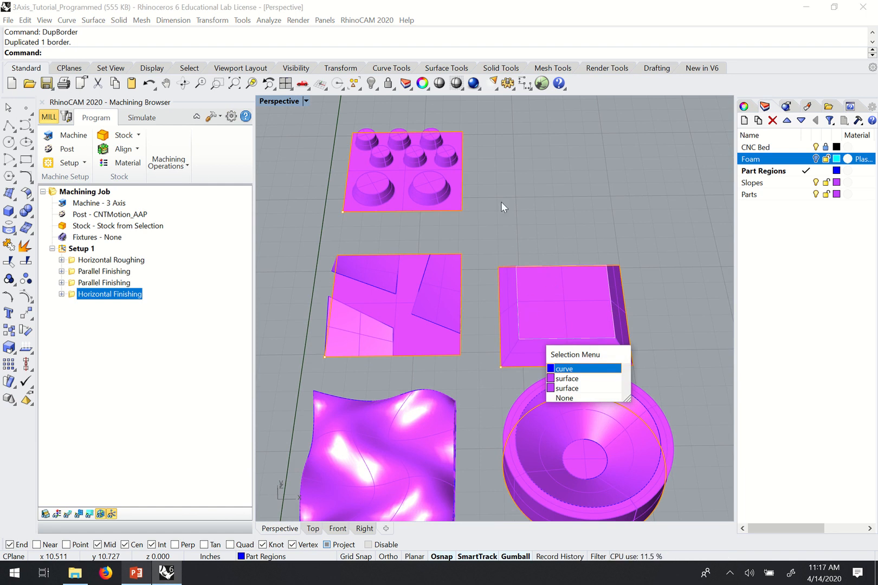
pyautogui.scroll(3, 428, 248)
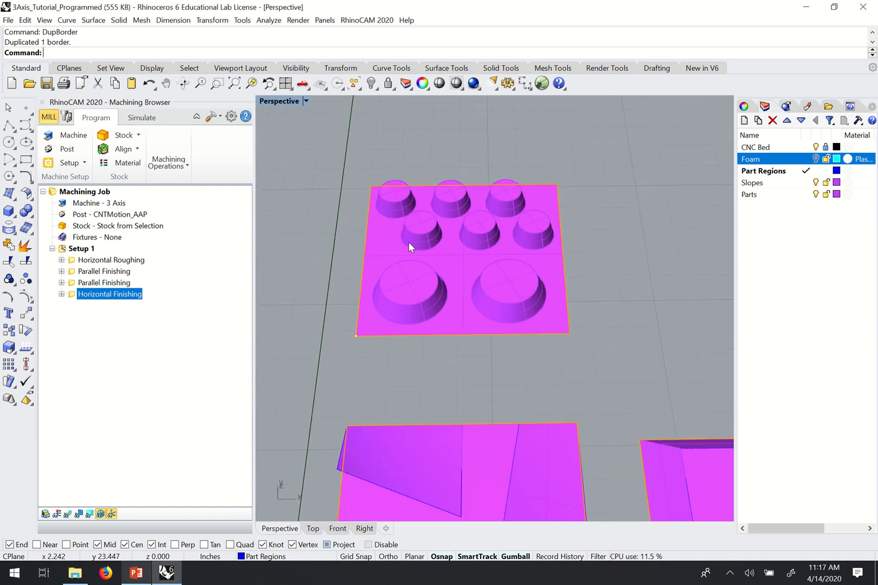
pyautogui.moveTo(408, 242); pyautogui.dragTo(458, 285, button='right')
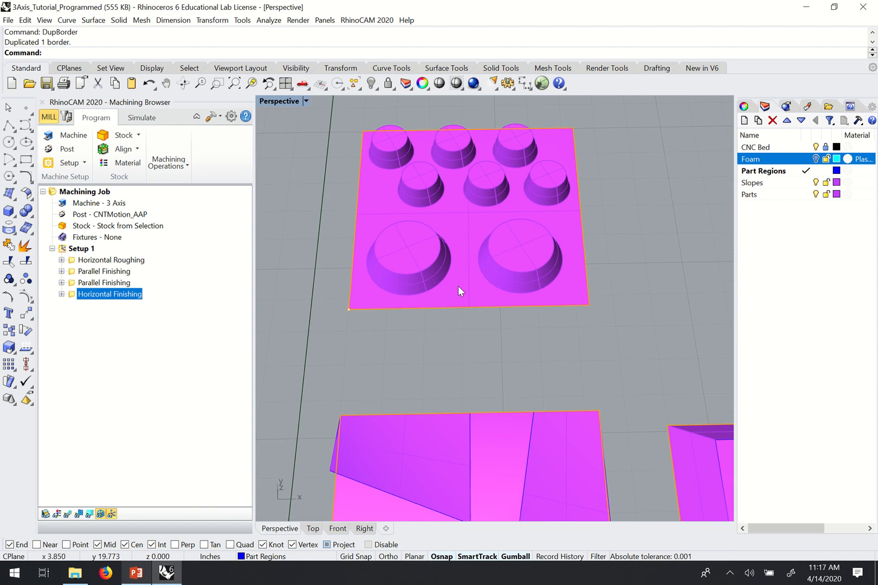
pyautogui.click(434, 289)
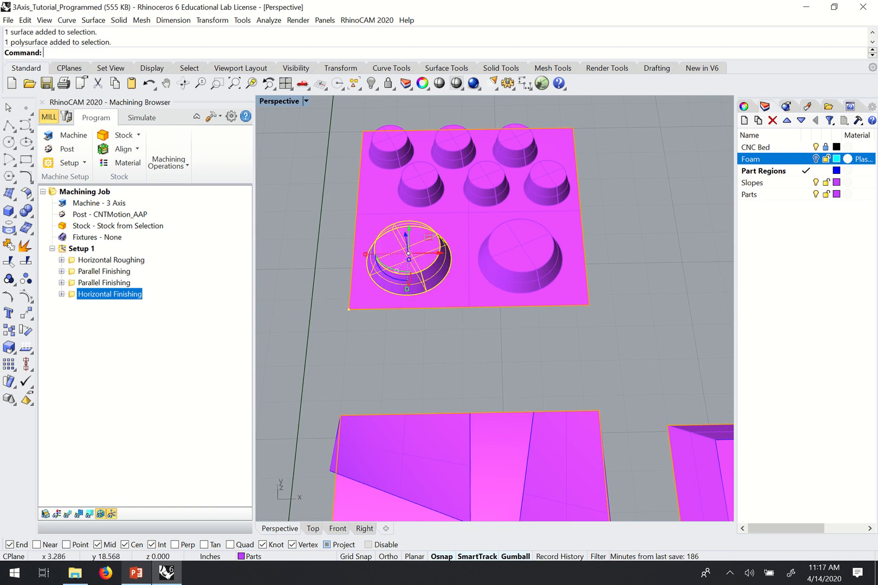
pyautogui.click(460, 328)
pyautogui.scroll(-3, 455, 310)
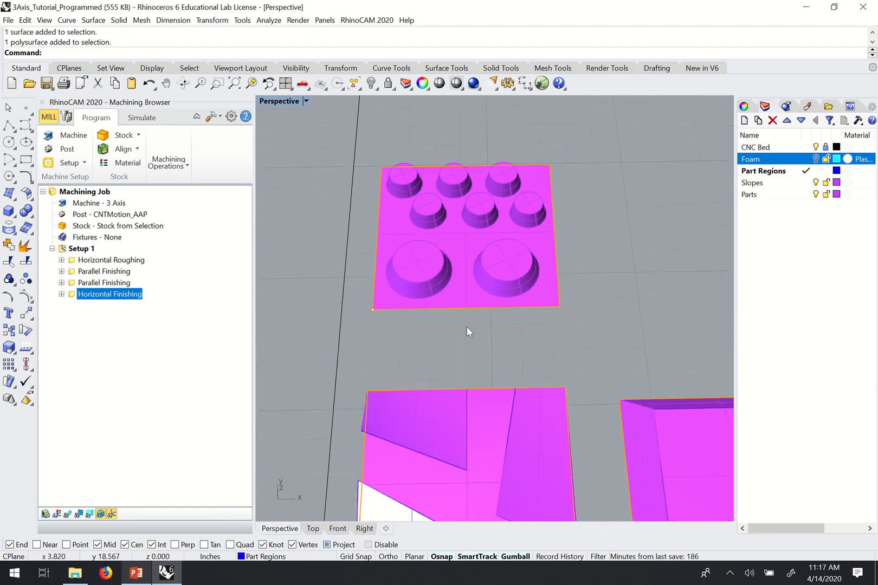
pyautogui.scroll(-3, 466, 335)
pyautogui.scroll(4, 472, 366)
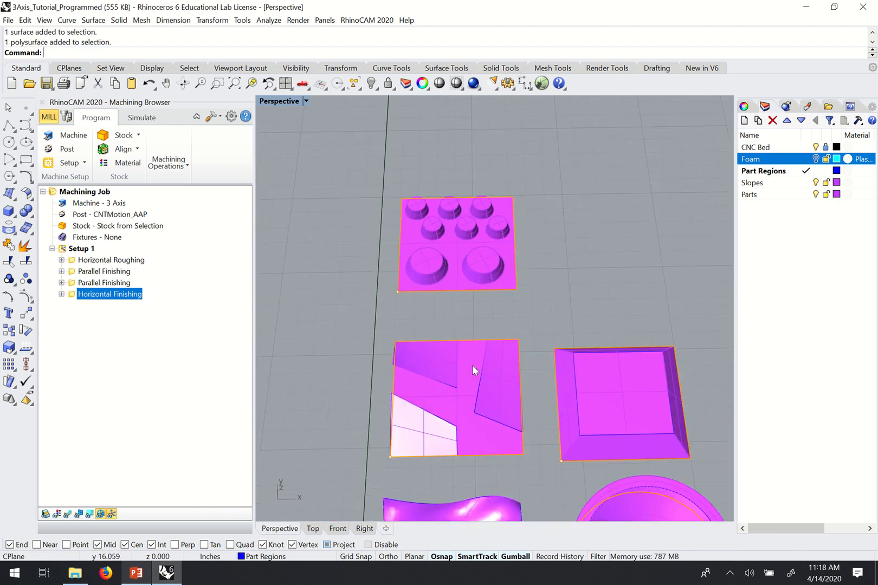
# - Select the boundary curves of all three slopes on the faceted part, choosing the curves rather than the underlying surfaces
pyautogui.scroll(1, 463, 393)
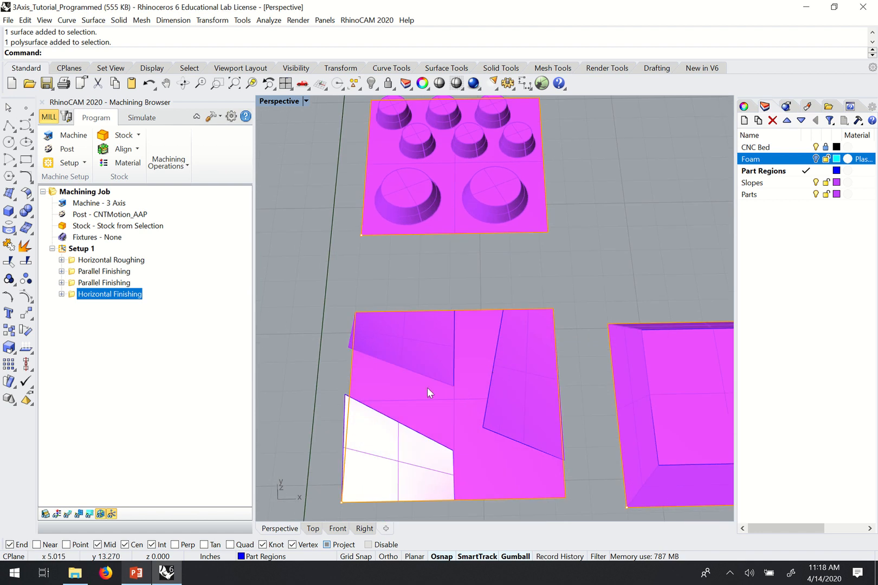
pyautogui.scroll(3, 434, 379)
pyautogui.scroll(-2, 489, 244)
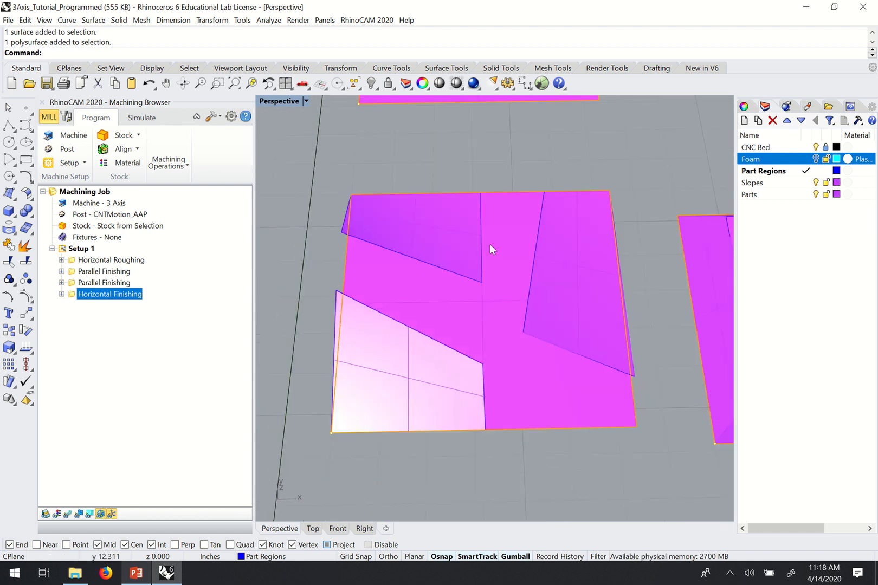
pyautogui.click(482, 280)
pyautogui.press('Return')
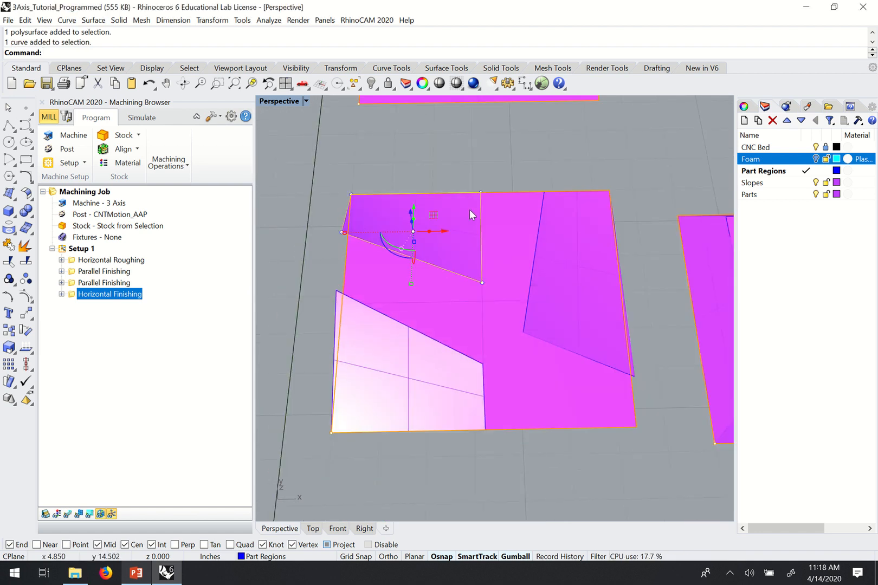
pyautogui.scroll(-3, 492, 256)
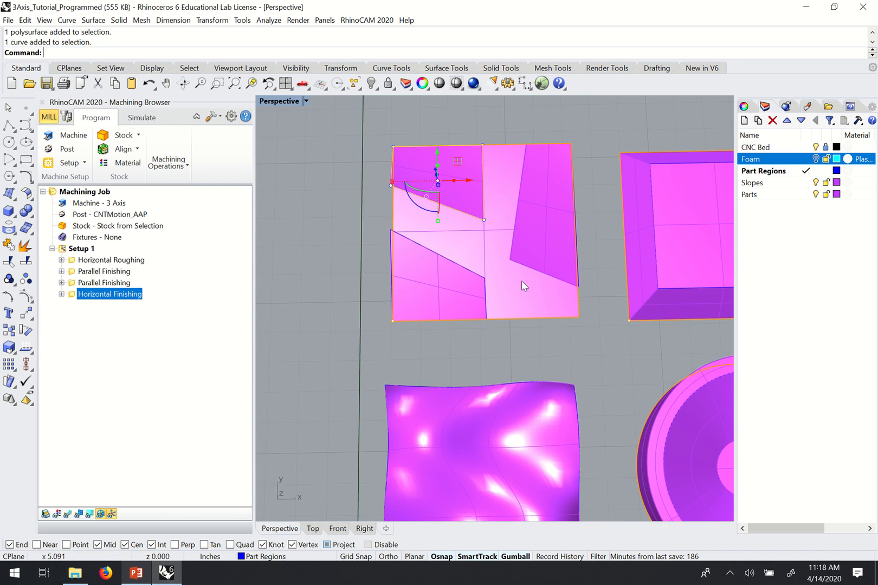
pyautogui.click(515, 262)
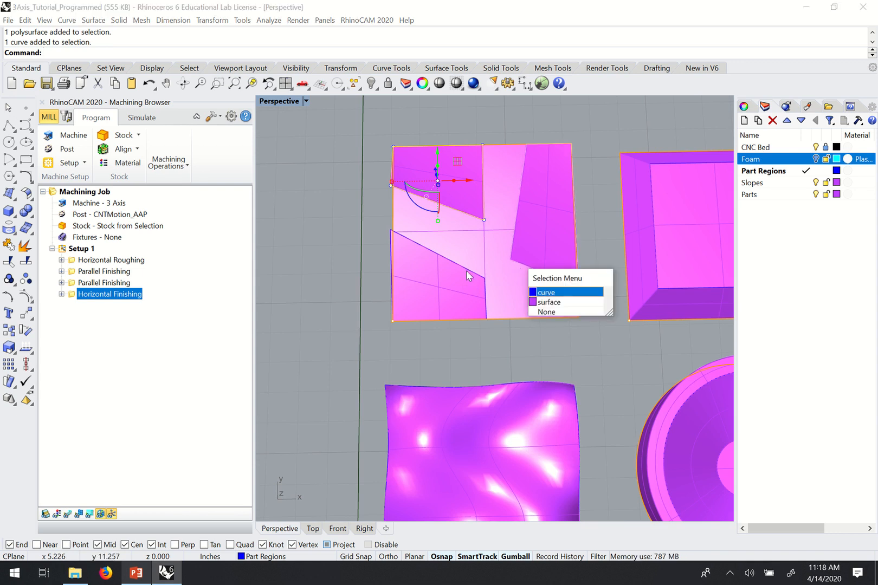
pyautogui.press('Return')
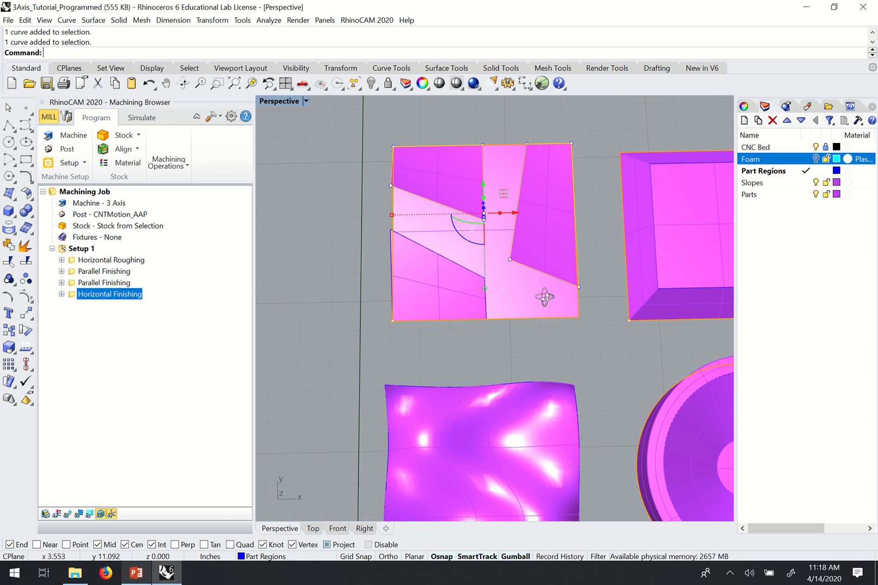
pyautogui.moveTo(551, 300); pyautogui.dragTo(576, 435, button='right')
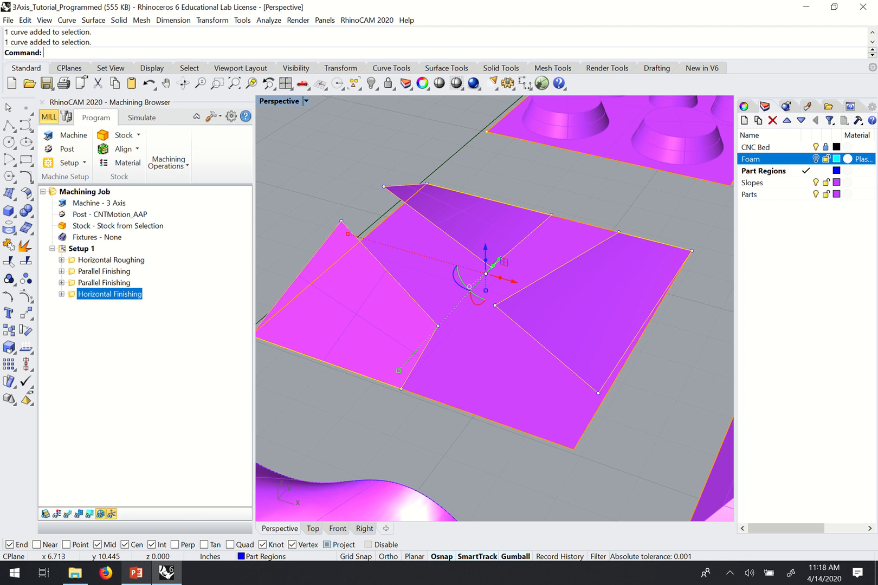
# - Project the three slope boundary curves onto the construction plane with ProjectToCPlane, keeping the input curves, and clear the selection
pyautogui.write('ProjectToCPlane')
pyautogui.press('Return')
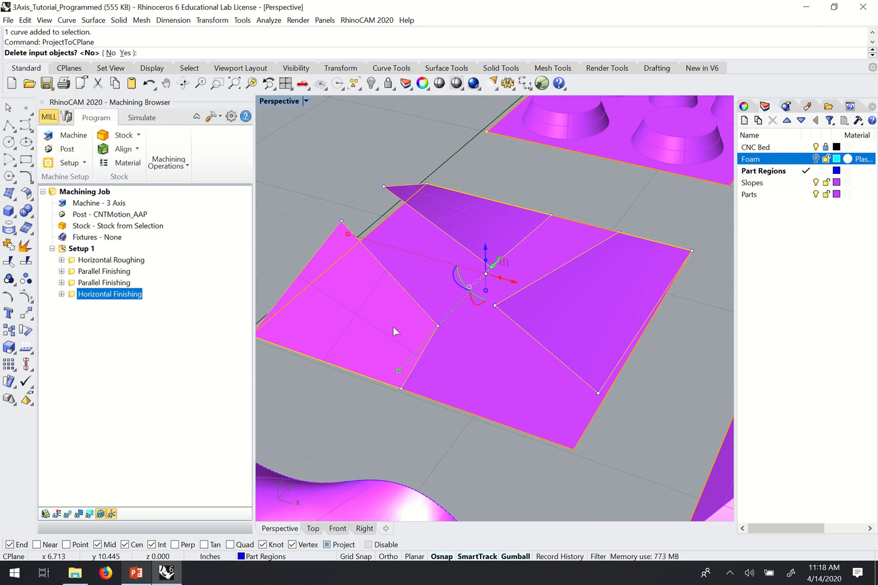
pyautogui.click(111, 52)
pyautogui.moveTo(459, 425); pyautogui.dragTo(487, 417, button='right')
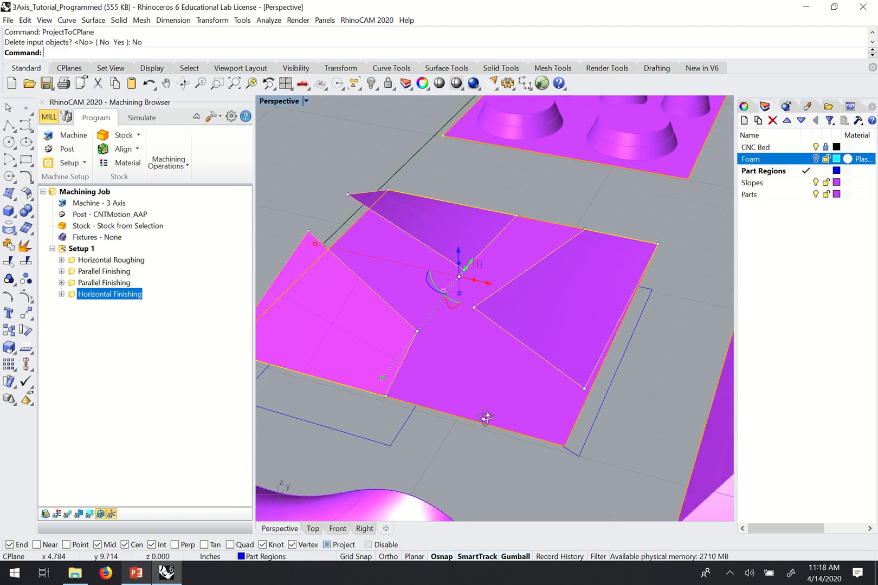
pyautogui.scroll(-5, 509, 392)
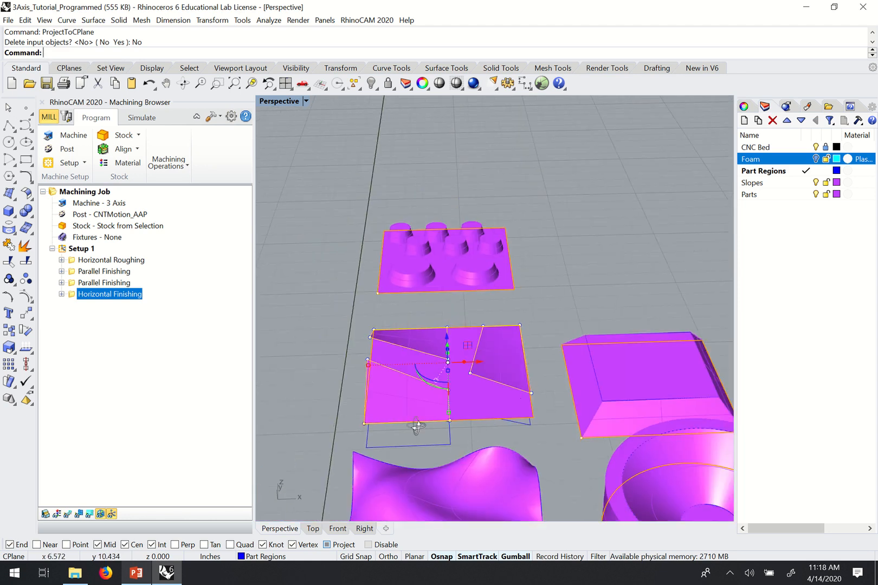
pyautogui.moveTo(417, 427); pyautogui.dragTo(376, 427, button='right')
pyautogui.click(375, 425)
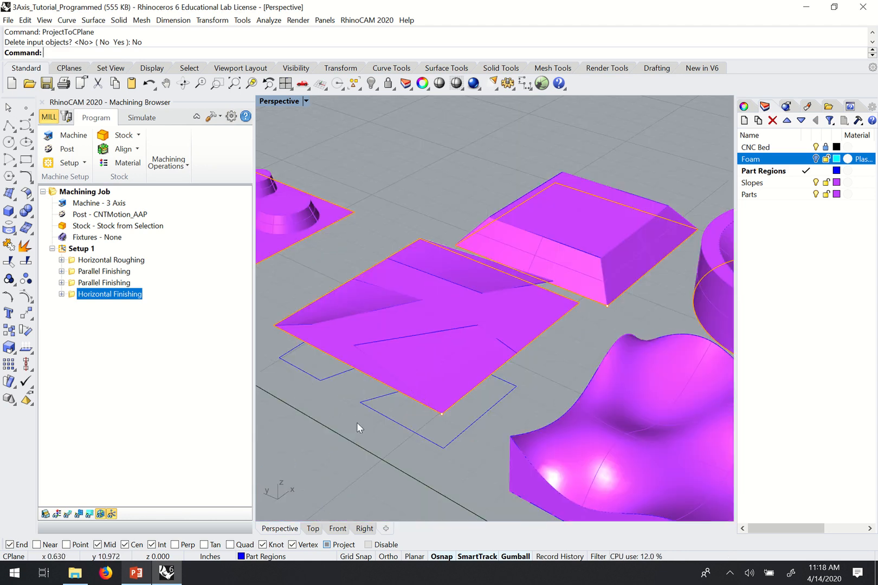
# - Project the faceted part's square outer border onto the construction plane with ProjectToCPlane, keeping the original curve
pyautogui.scroll(2, 435, 319)
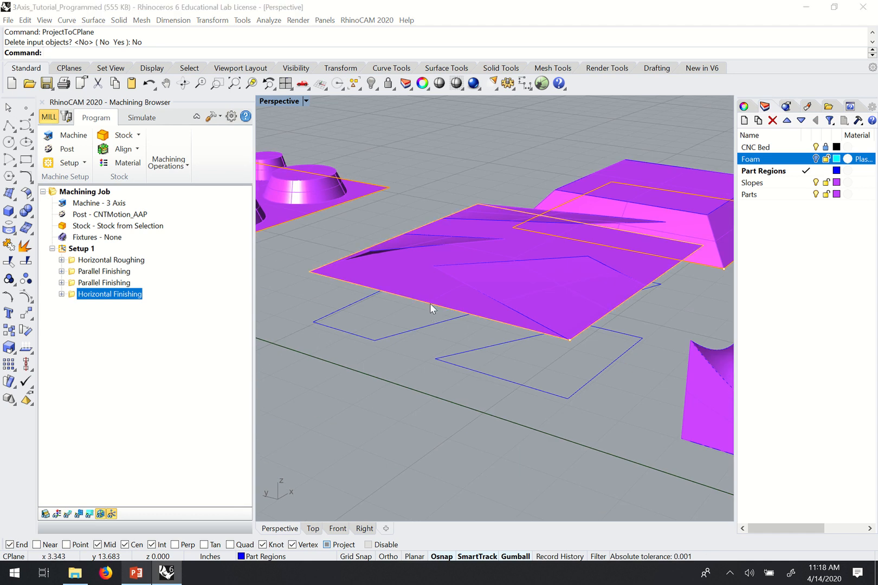
pyautogui.click(411, 355)
pyautogui.rightClick(411, 355)
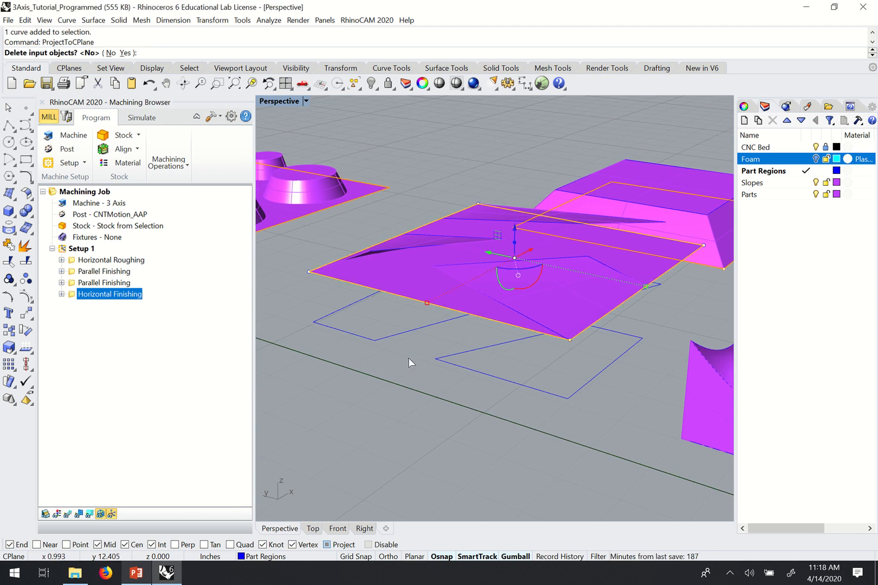
pyautogui.press('Return')
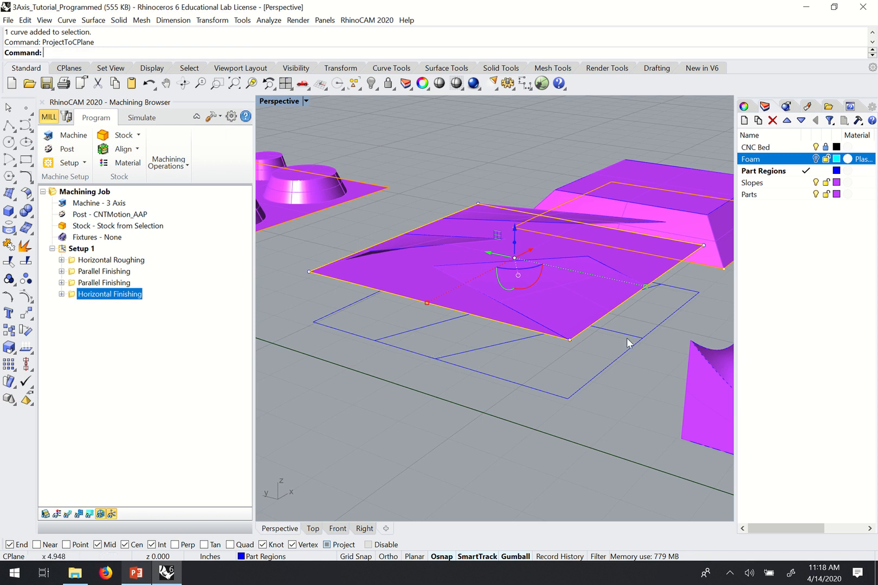
# - Select the projected square border together with the three projected slope outlines on the construction plane below the faceted part
pyautogui.scroll(-3, 630, 343)
pyautogui.scroll(5, 661, 294)
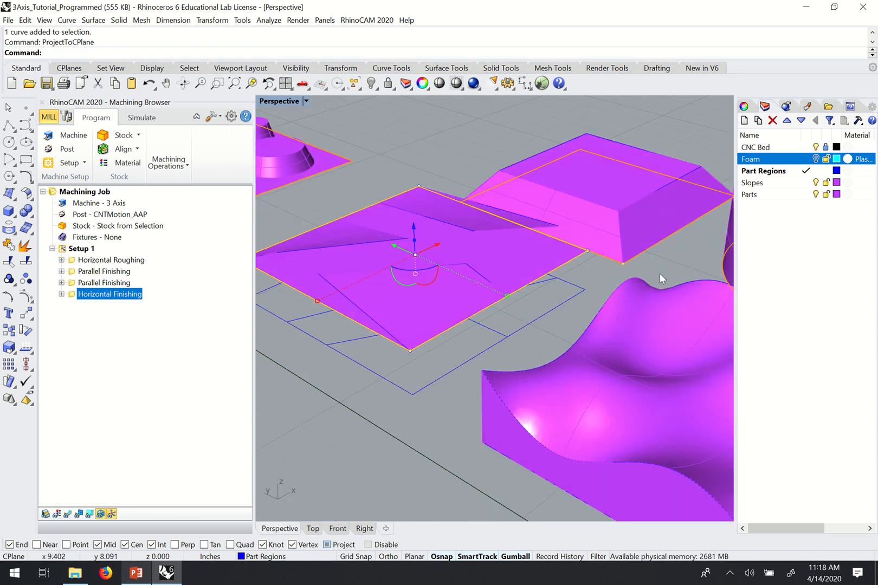
pyautogui.scroll(-5, 671, 256)
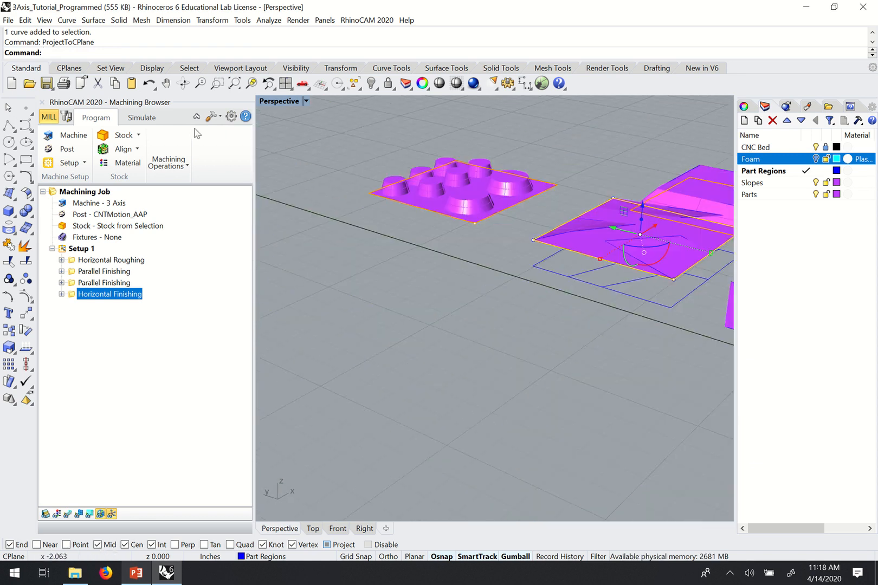
pyautogui.rightClick(252, 84)
pyautogui.moveTo(473, 397); pyautogui.dragTo(524, 354, button='right')
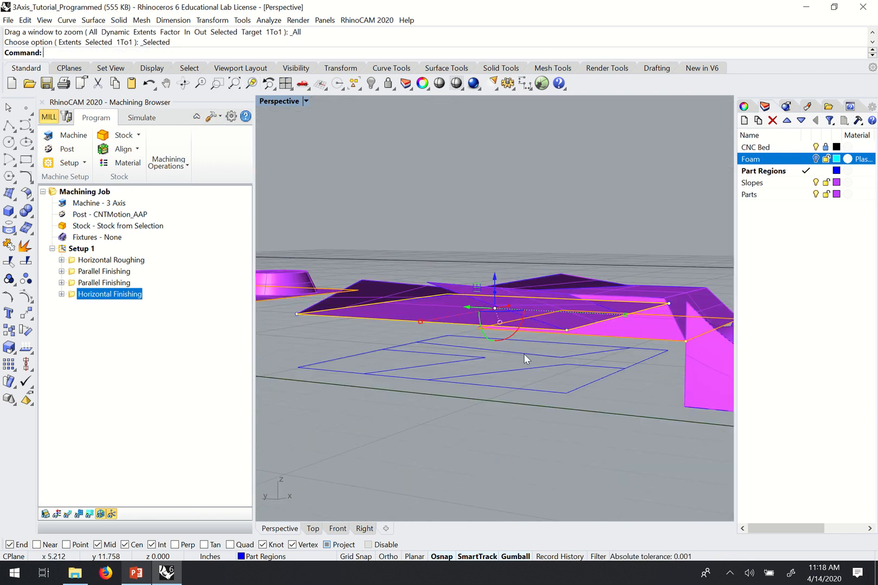
pyautogui.click(481, 355)
pyautogui.keyDown('shift'); pyautogui.click(432, 366); pyautogui.keyUp('shift')
pyautogui.keyDown('shift'); pyautogui.click(395, 343); pyautogui.keyUp('shift')
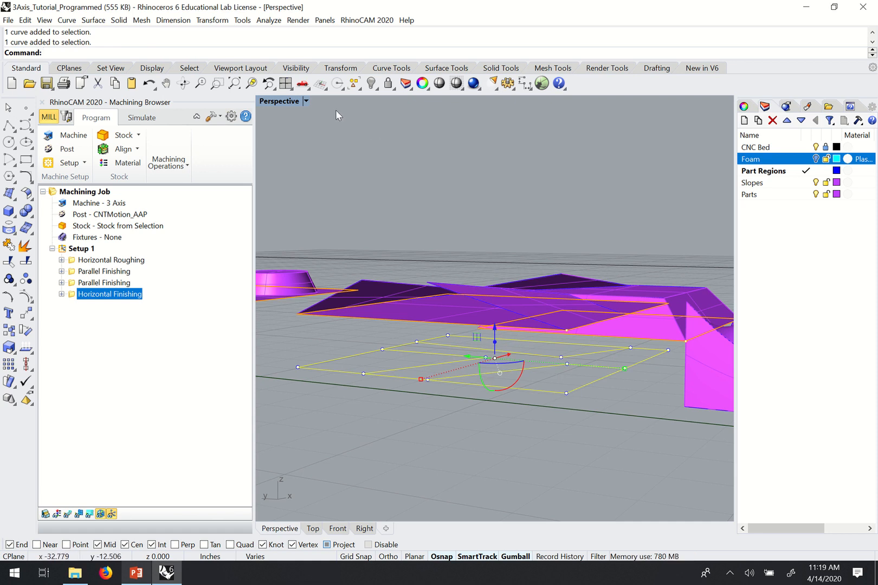
# - In the Top view, use CurveBoolean on the projected curves to outline the flat area between the slopes, with DeleteInput=None and CombineRegions=Yes
pyautogui.doubleClick(279, 101)
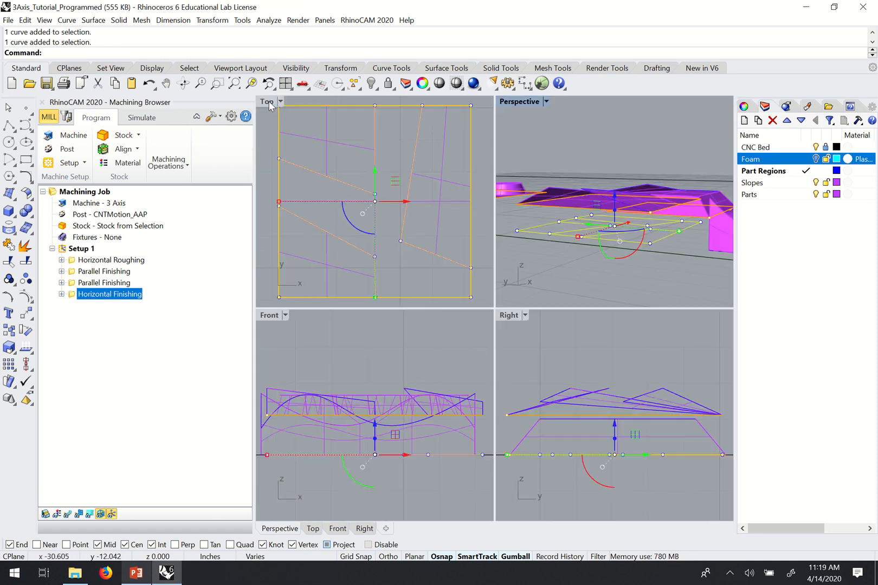
pyautogui.doubleClick(268, 101)
pyautogui.scroll(-3, 436, 302)
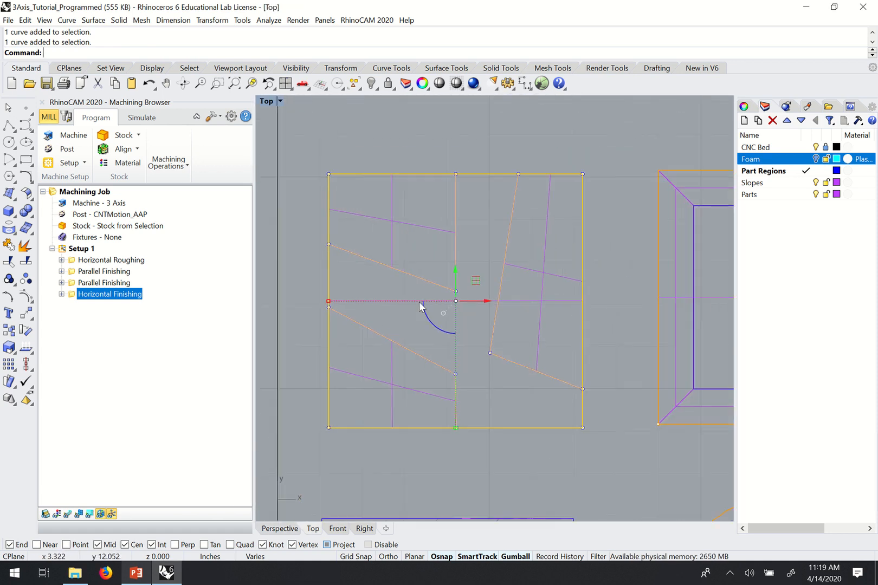
pyautogui.write('Cur')
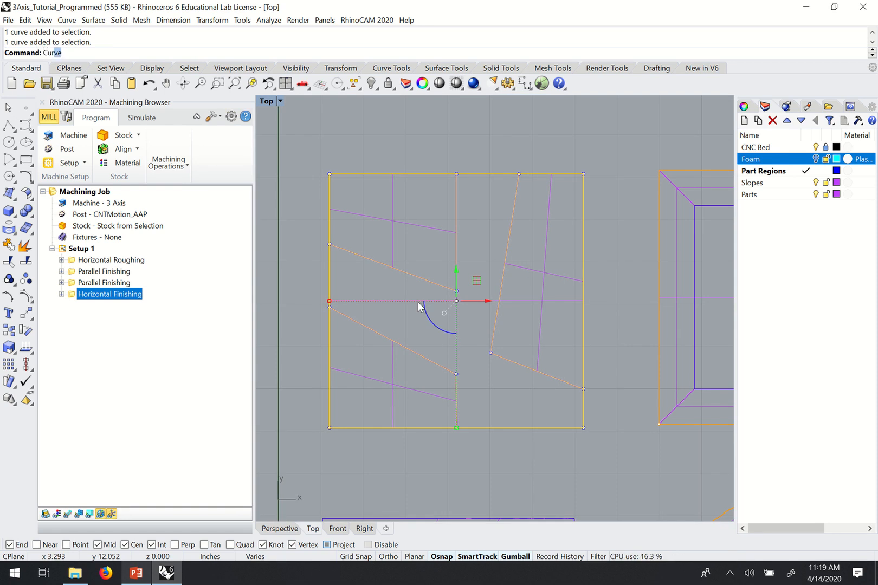
pyautogui.write('ve')
pyautogui.write('Boolean')
pyautogui.press('Return')
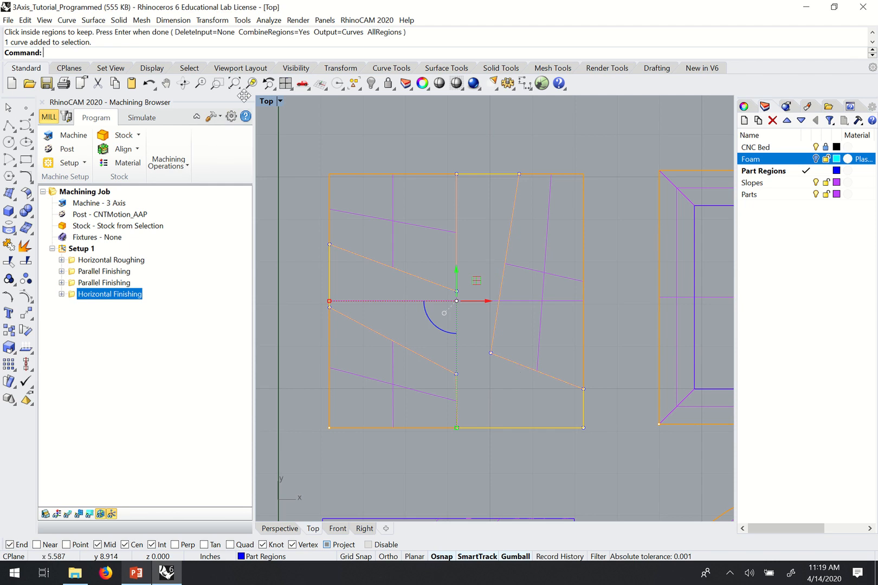
# - Examine the combined flat-area region curve beneath the faceted part in the Perspective view from several angles
pyautogui.doubleClick(514, 102)
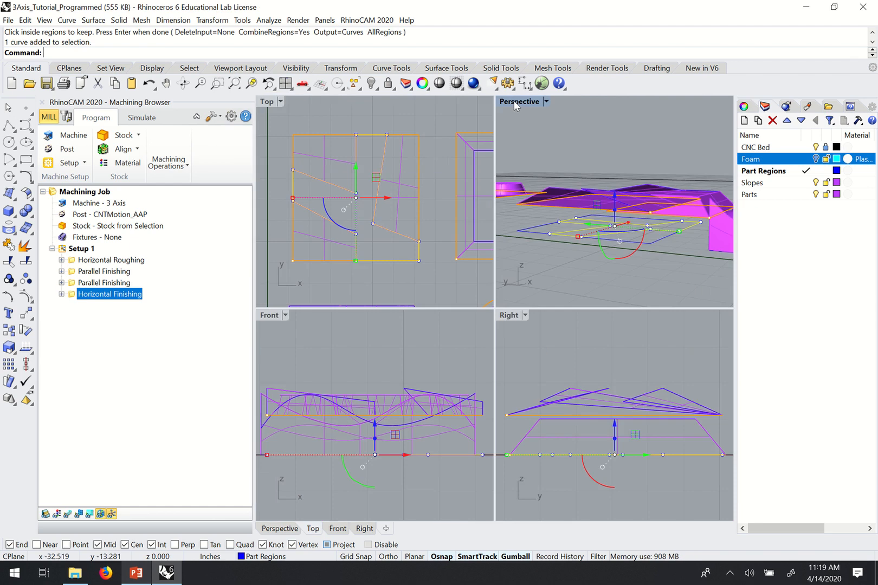
pyautogui.moveTo(644, 307); pyautogui.dragTo(492, 224, button='right')
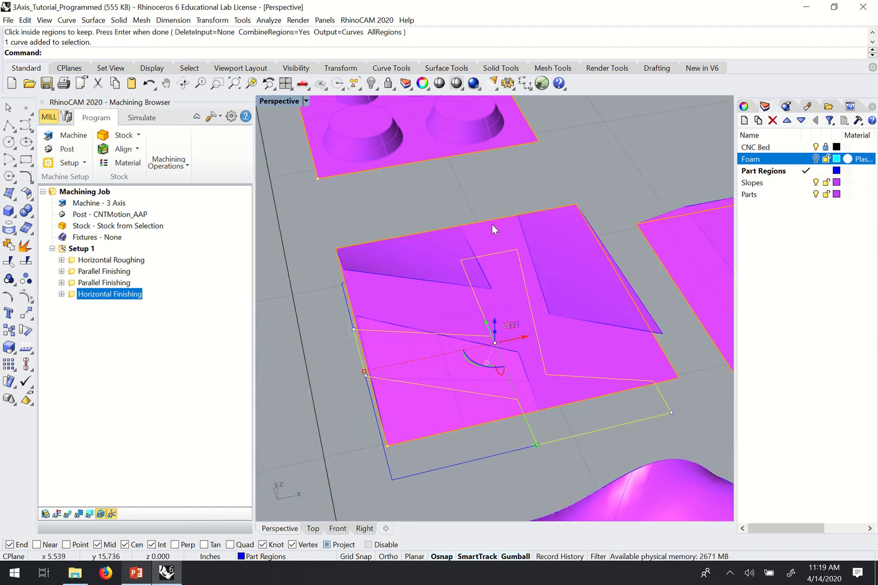
pyautogui.moveTo(514, 344); pyautogui.dragTo(528, 350, button='right')
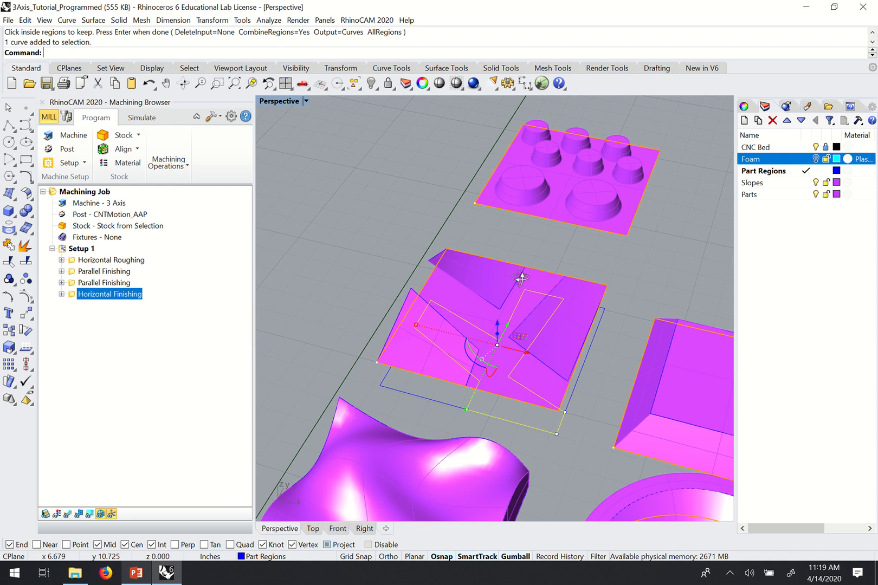
pyautogui.scroll(3, 530, 251)
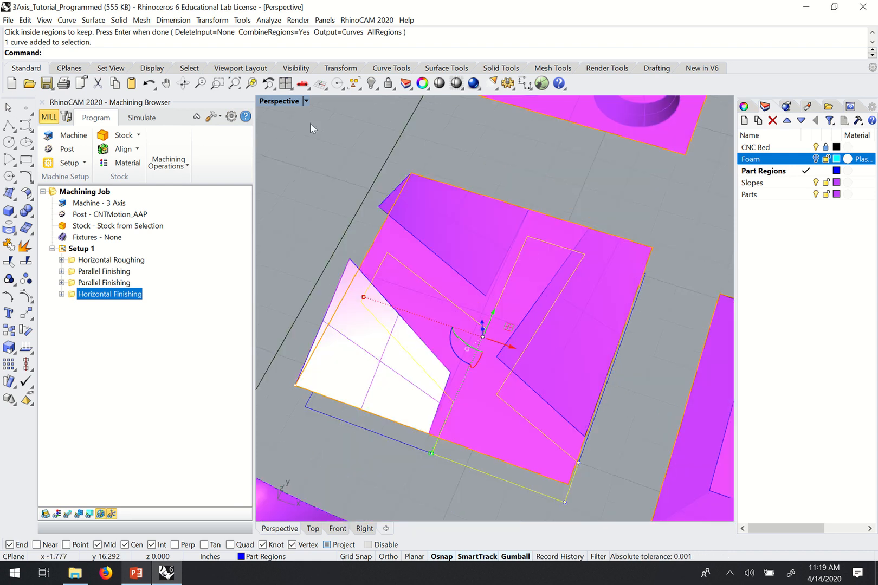
pyautogui.doubleClick(280, 101)
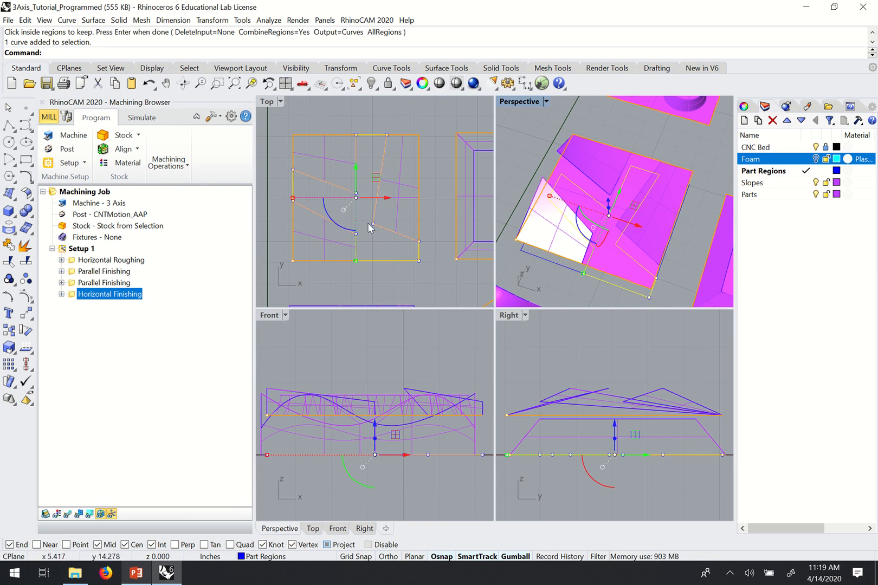
pyautogui.click(523, 104)
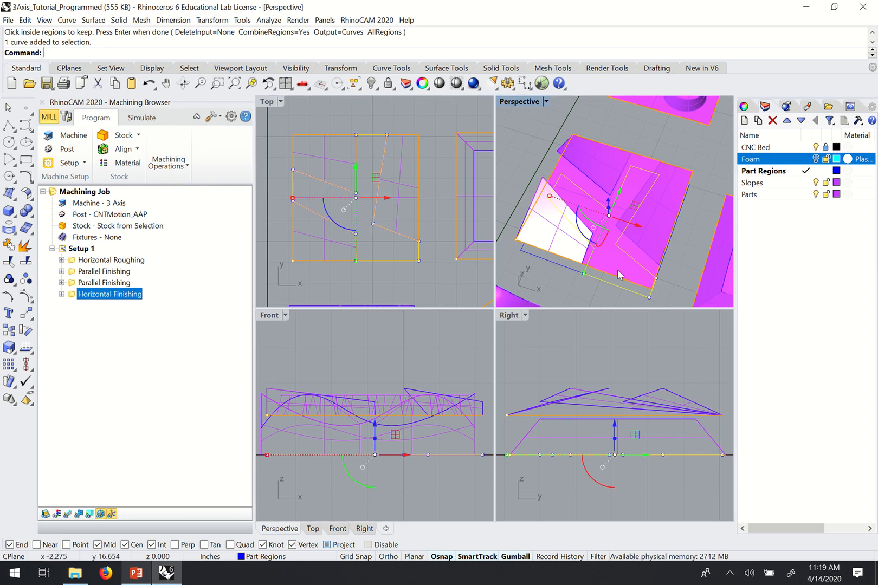
pyautogui.hotkey('ctrl', 'm')
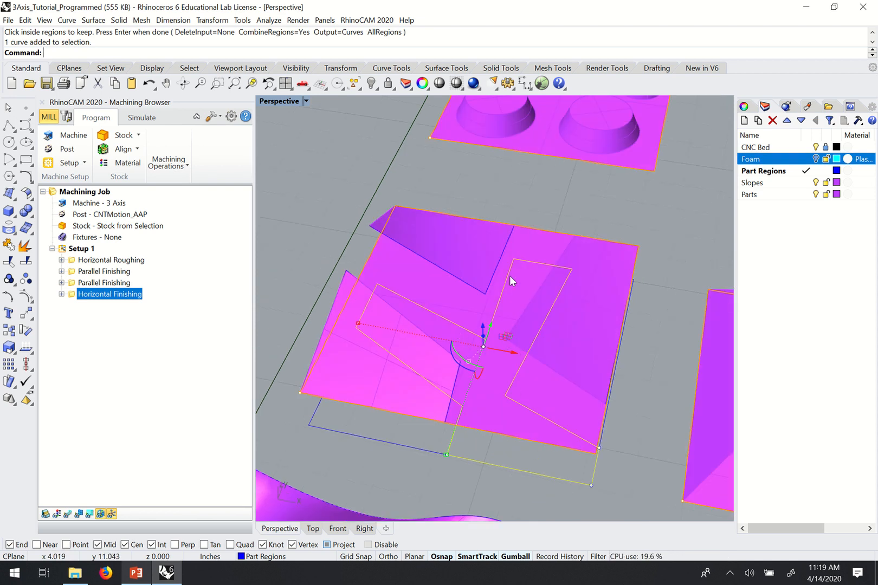
# - Add the square pocket's inner surface border and the circular floor curve of the round bowl to the selected flat-area region
pyautogui.scroll(-5, 521, 397)
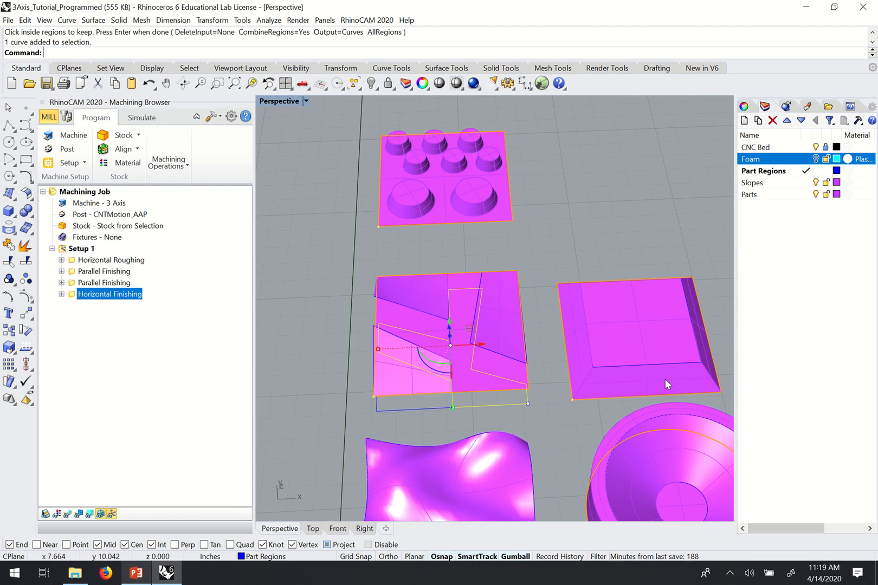
pyautogui.scroll(-3, 529, 255)
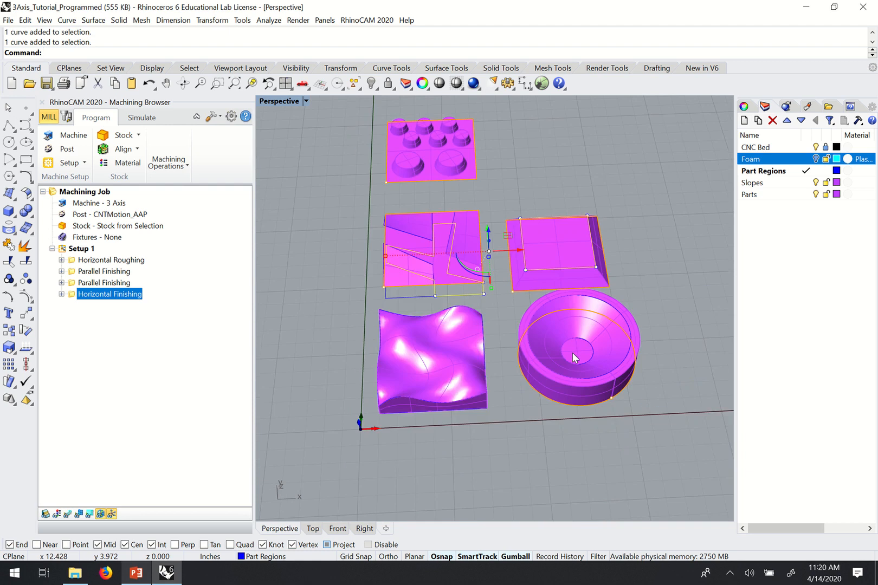
pyautogui.scroll(5, 573, 353)
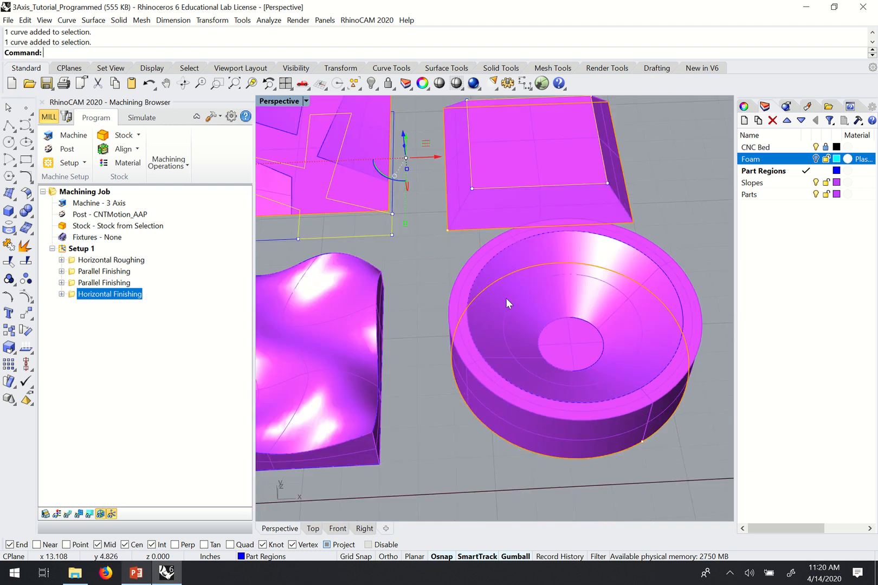
pyautogui.keyDown('shift'); pyautogui.click(544, 327); pyautogui.keyUp('shift')
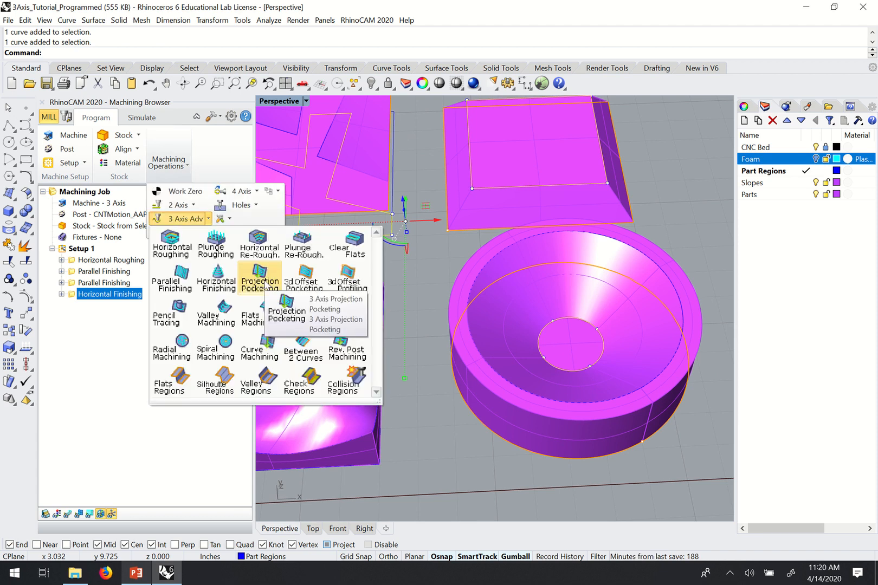
# - Create a 3 Axis Projection Pocketing operation from the selected regions, using the 1/4" Flat Downcut for Foam (57-285) tool
pyautogui.click(261, 279)
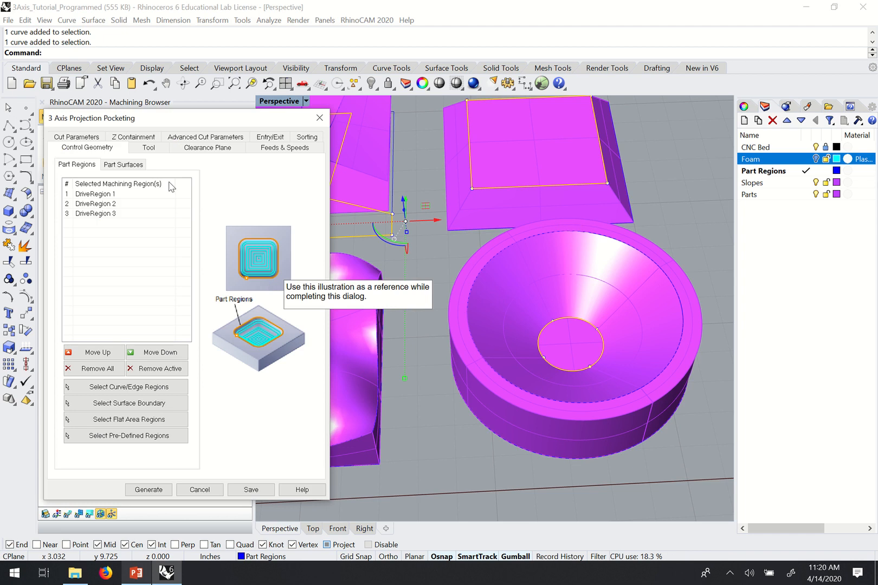
pyautogui.click(145, 148)
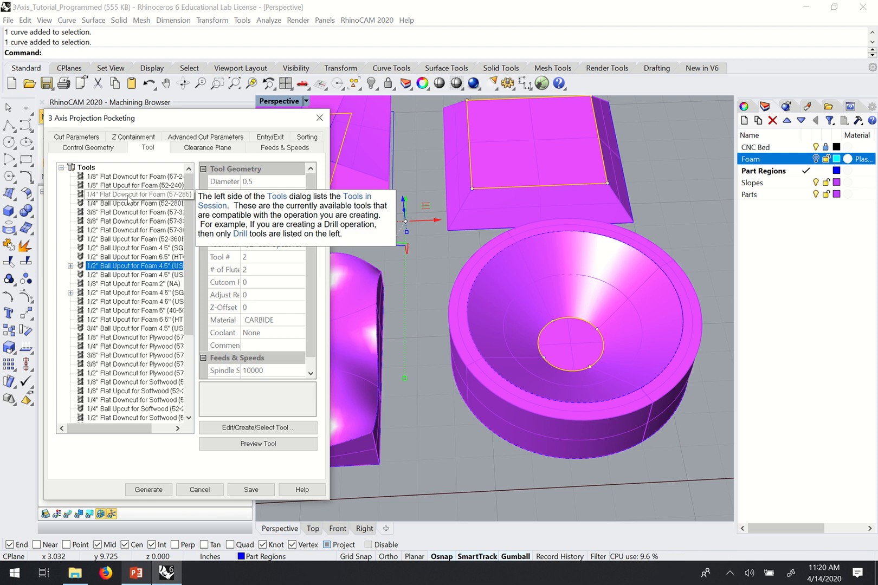
pyautogui.click(128, 195)
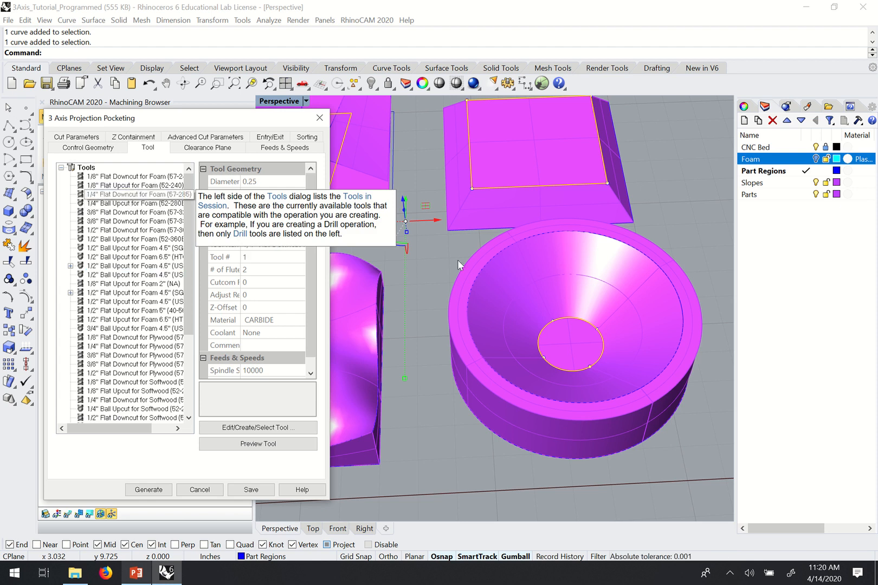
pyautogui.click(158, 194)
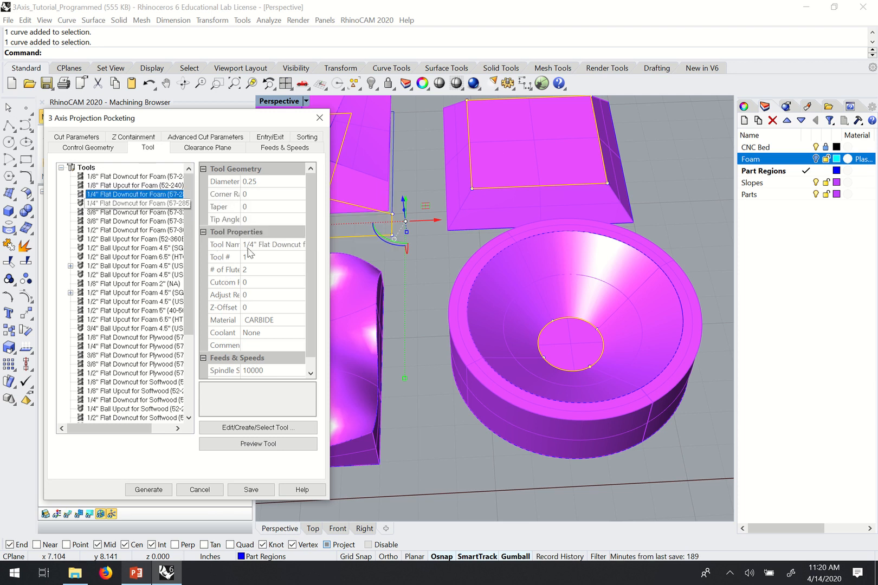
# - Set the tool number of the 1/4" Flat Downcut for Foam to 3 and save the edits to the tool
pyautogui.click(274, 428)
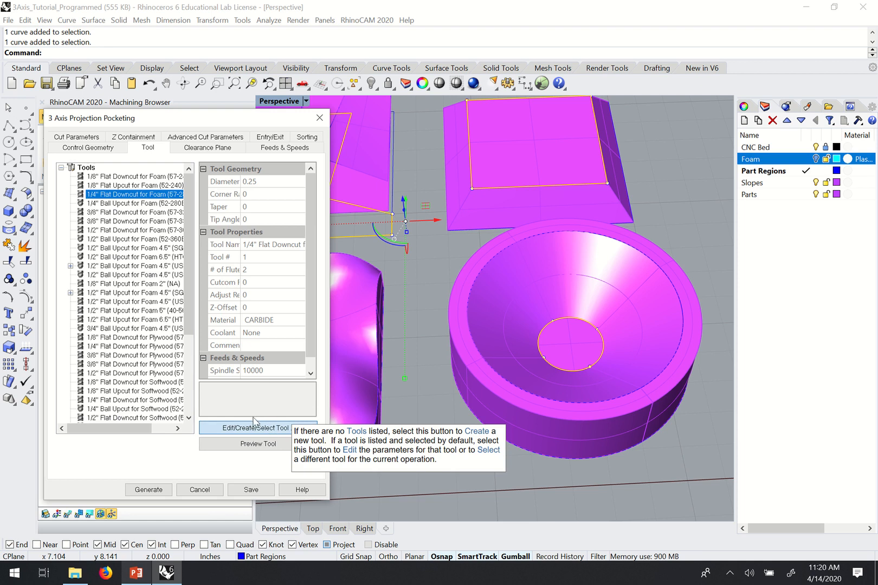
pyautogui.click(254, 425)
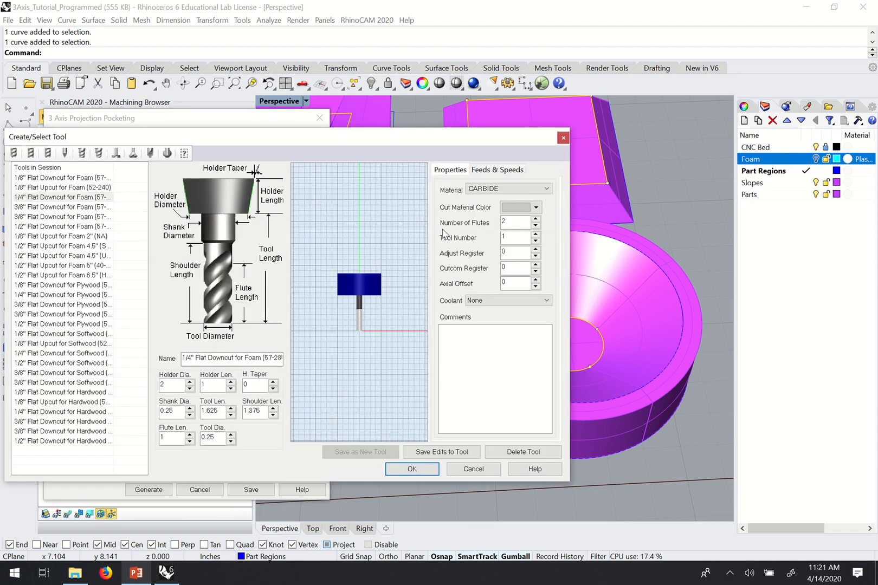
pyautogui.doubleClick(508, 238)
pyautogui.write('3')
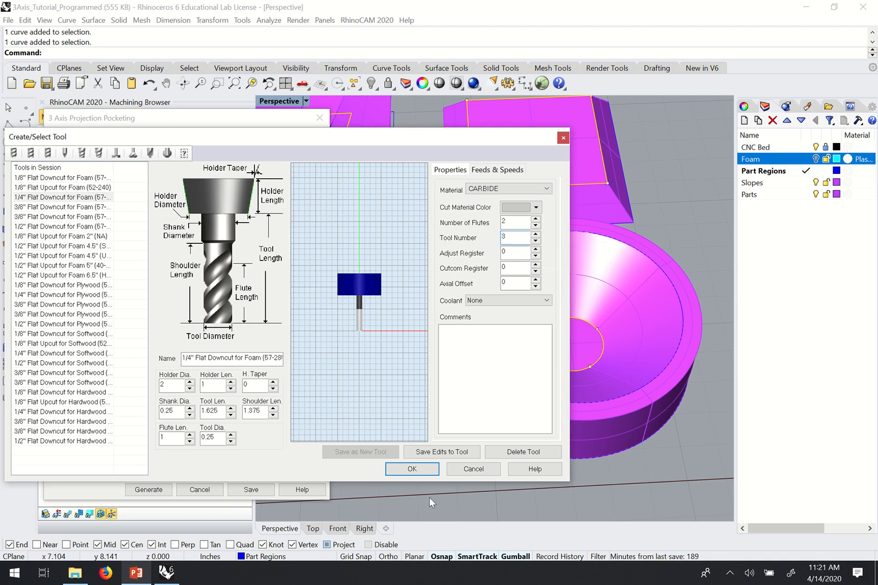
pyautogui.click(448, 451)
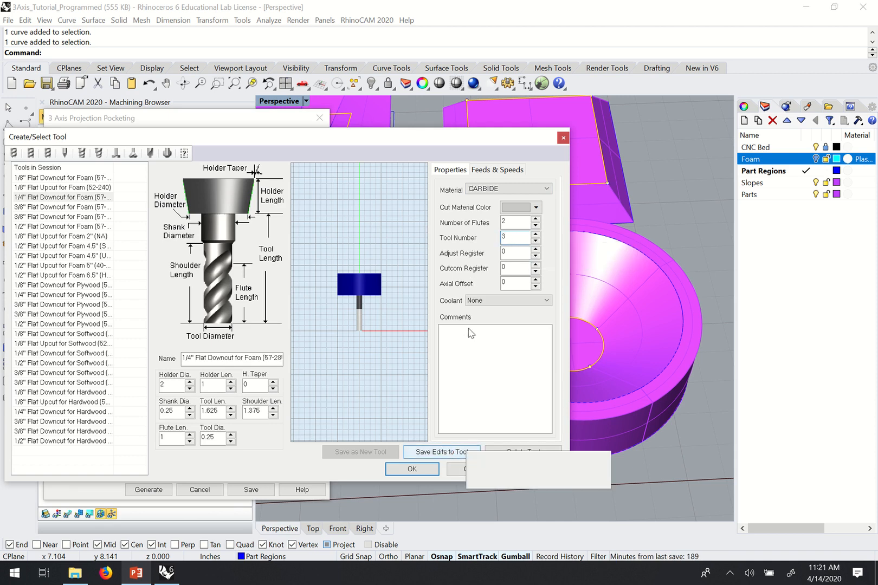
pyautogui.click(407, 470)
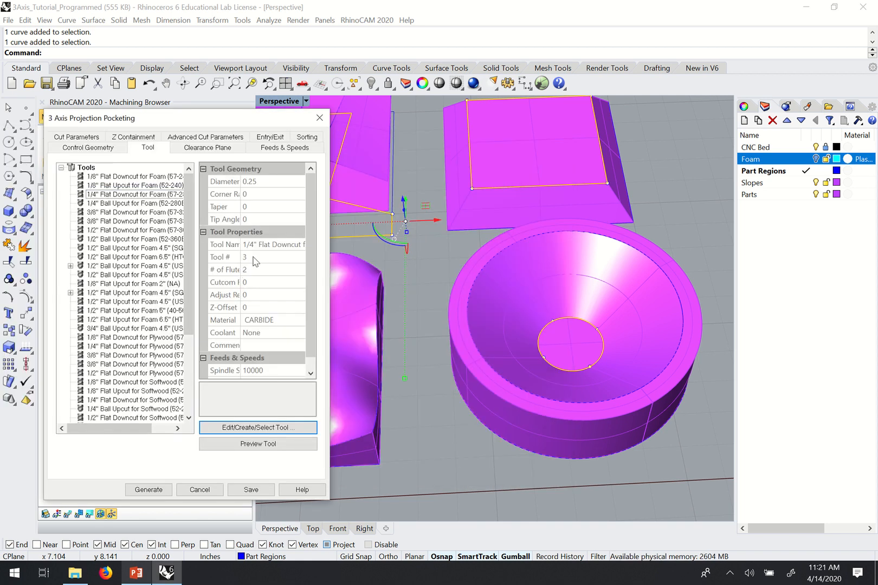
# - Review the clearance plane and feed rates, set the stepover to 50% of the tool diameter and generate the pocketing toolpath
pyautogui.click(209, 150)
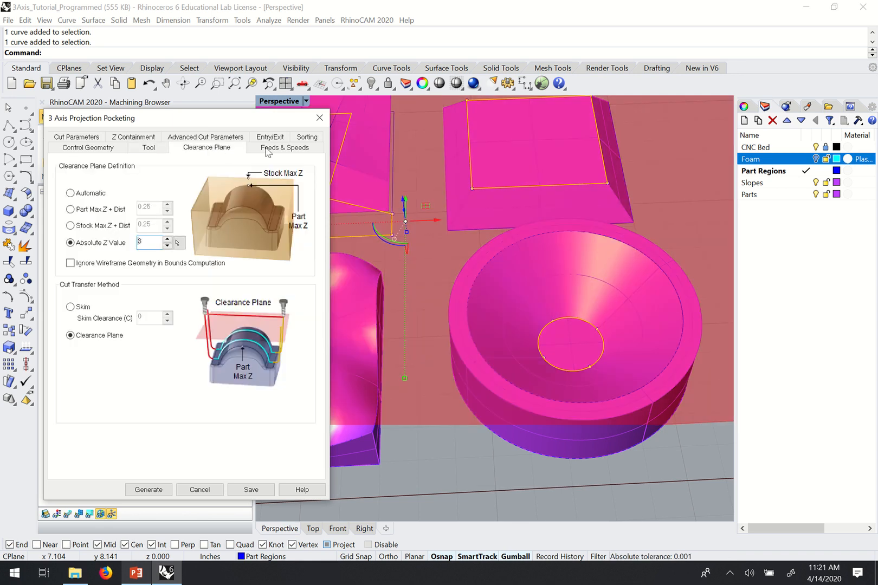
pyautogui.click(267, 151)
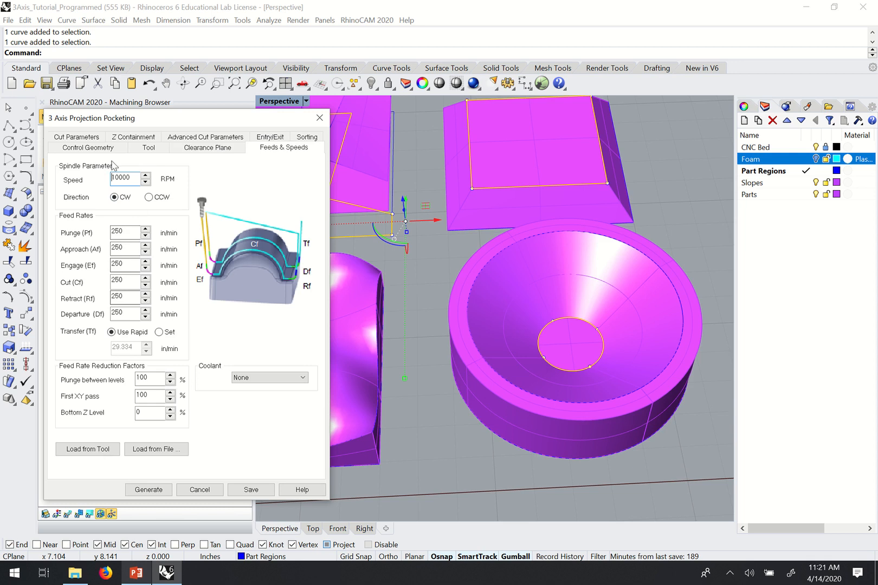
pyautogui.click(73, 138)
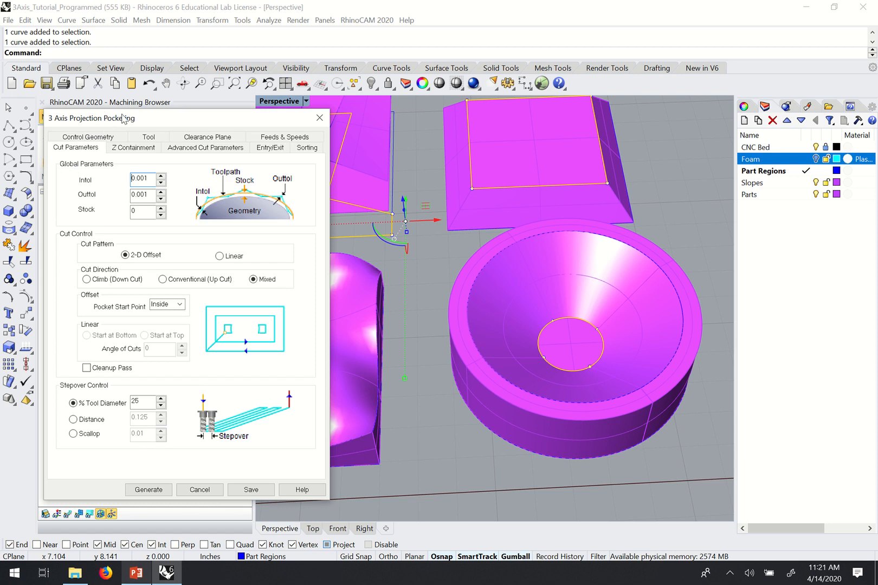
pyautogui.moveTo(130, 123); pyautogui.dragTo(148, 100)
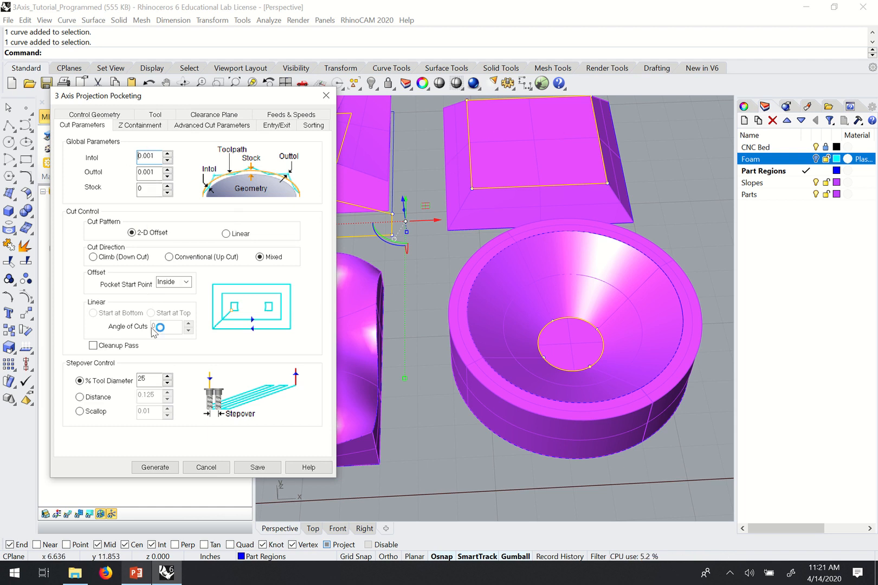
pyautogui.doubleClick(141, 380)
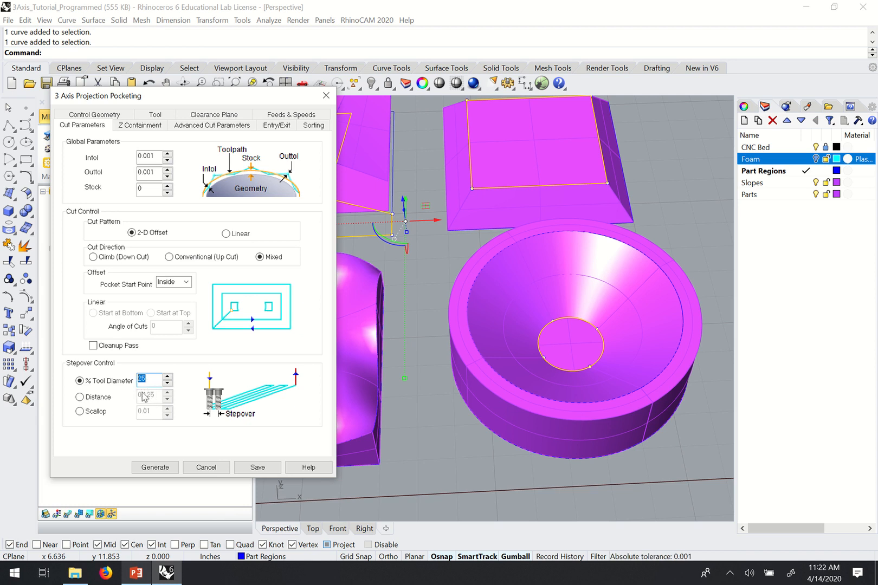
pyautogui.moveTo(145, 396)
pyautogui.write('5')
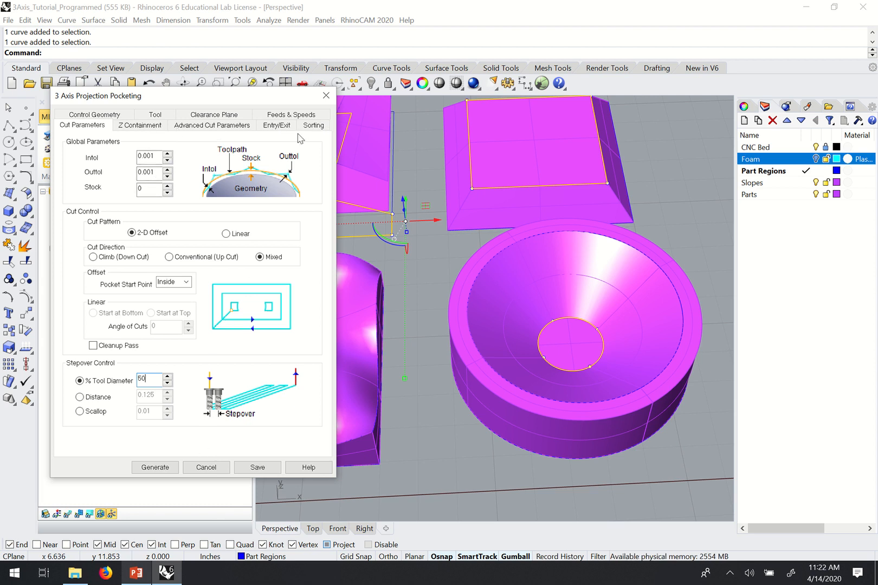
pyautogui.click(154, 469)
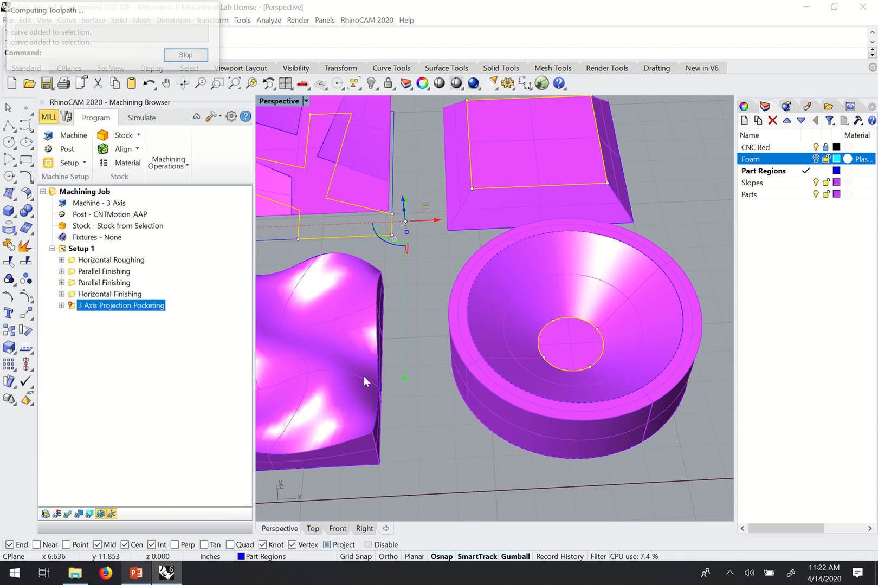
# - Show the generated pocketing toolpath and examine it on the faceted part, the square pocket and the round bowl floor
pyautogui.click(70, 515)
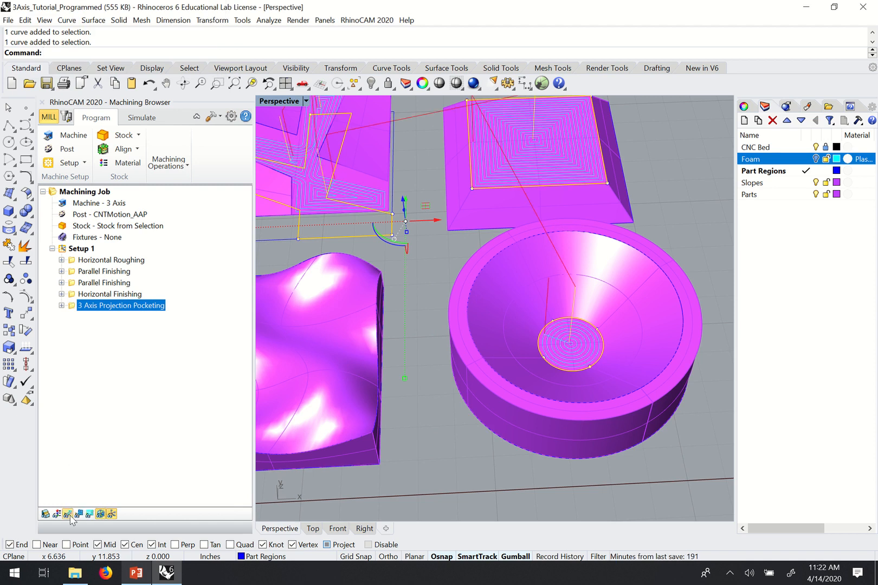
pyautogui.moveTo(549, 353); pyautogui.dragTo(556, 383, button='right')
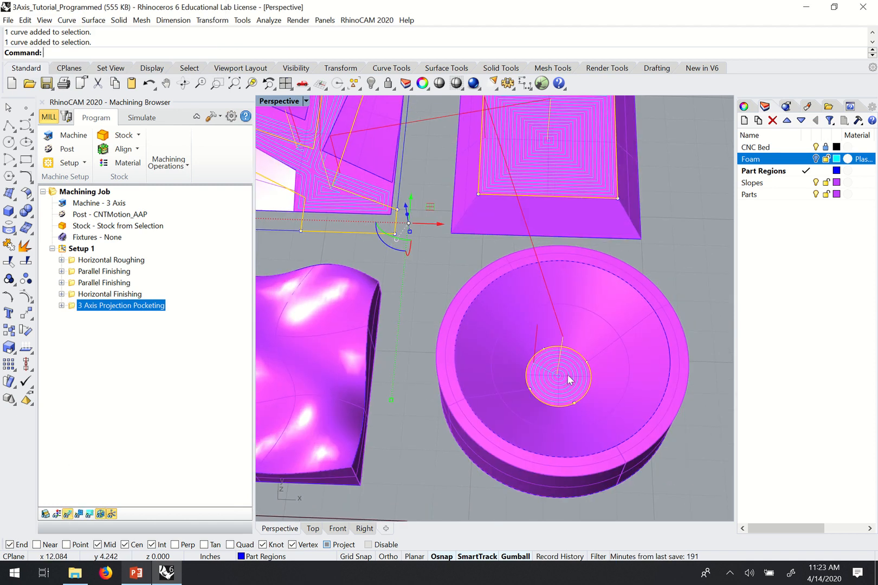
pyautogui.moveTo(372, 201); pyautogui.dragTo(374, 204, button='right')
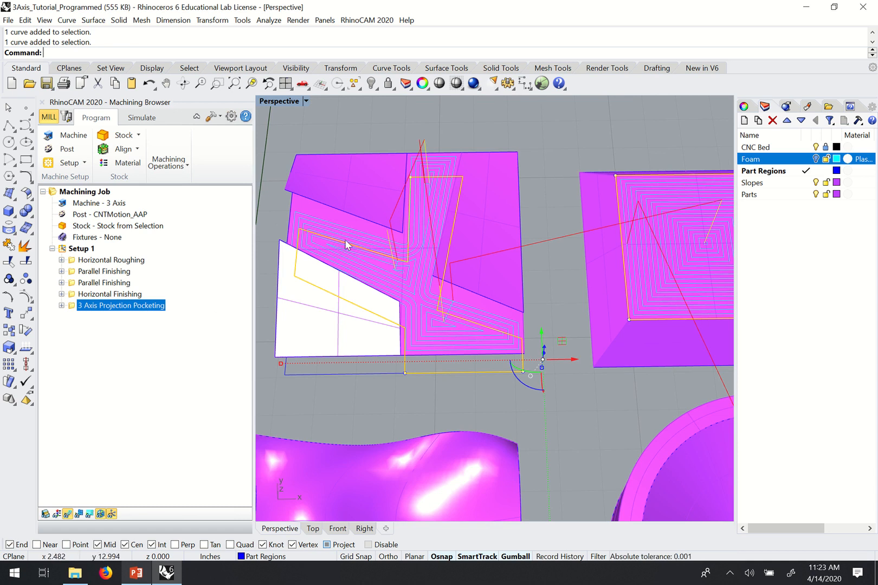
pyautogui.scroll(-4, 345, 239)
pyautogui.scroll(3, 576, 239)
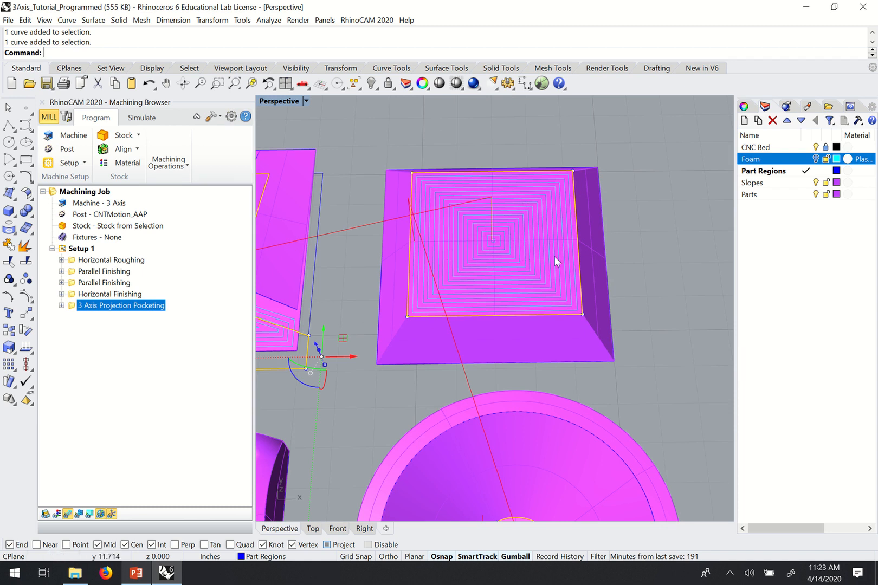
pyautogui.scroll(-3, 507, 279)
pyautogui.scroll(6, 477, 374)
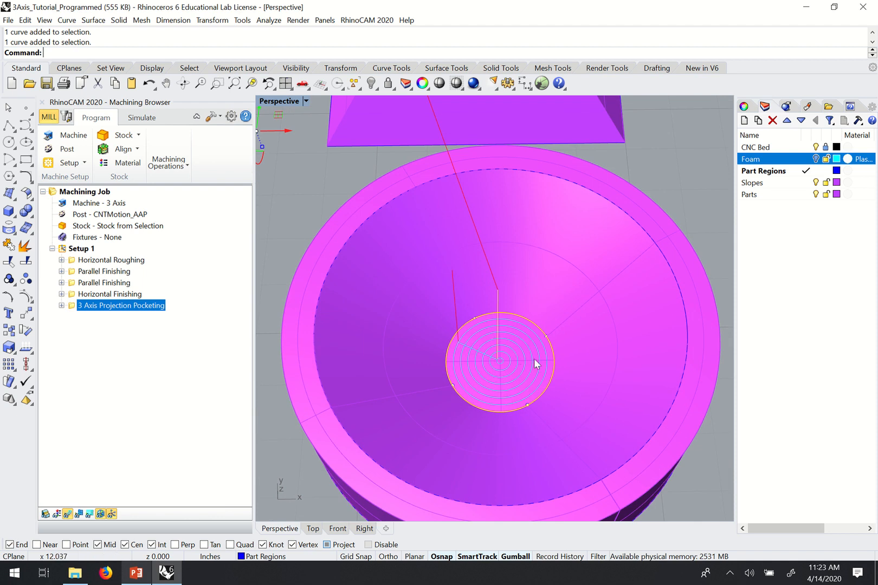
pyautogui.scroll(-4, 534, 372)
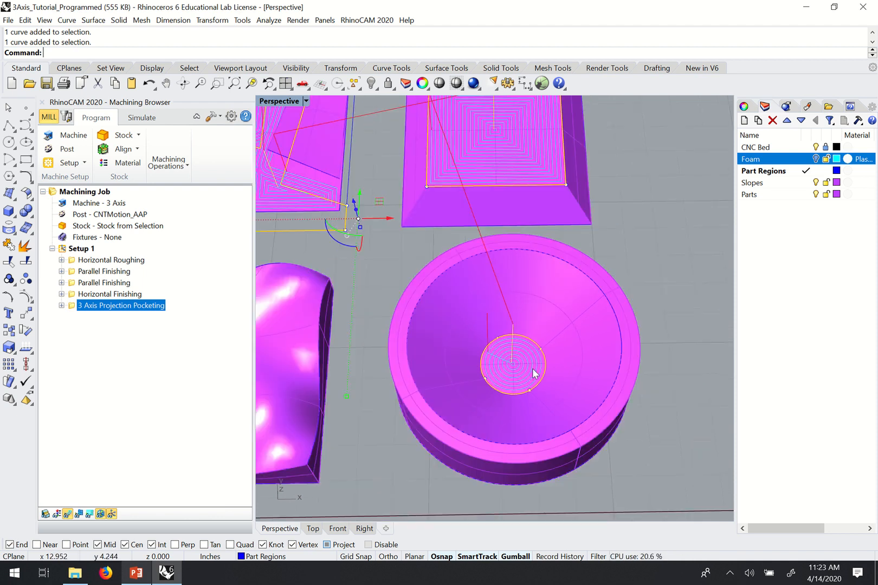
pyautogui.scroll(3, 446, 250)
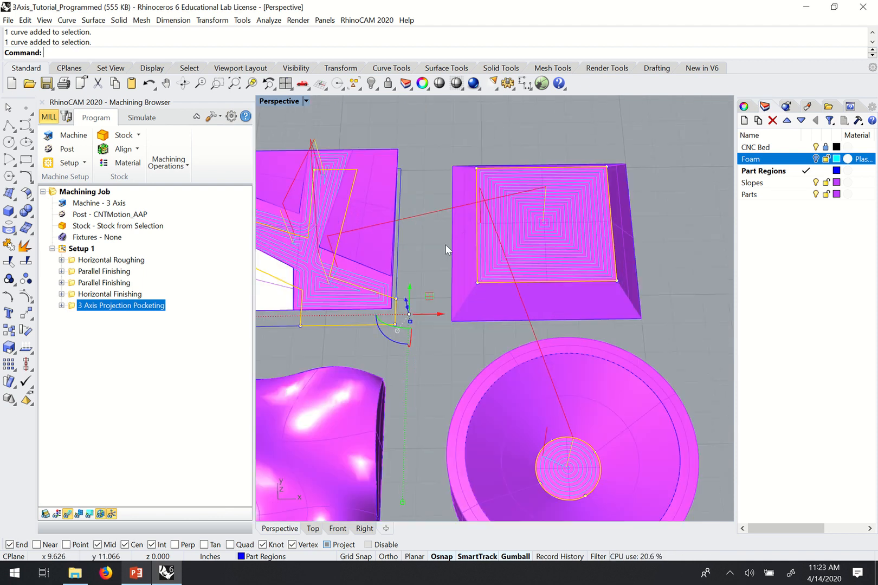
# - Simulate the 3 Axis Projection Pocketing operation through to its end
pyautogui.click(150, 123)
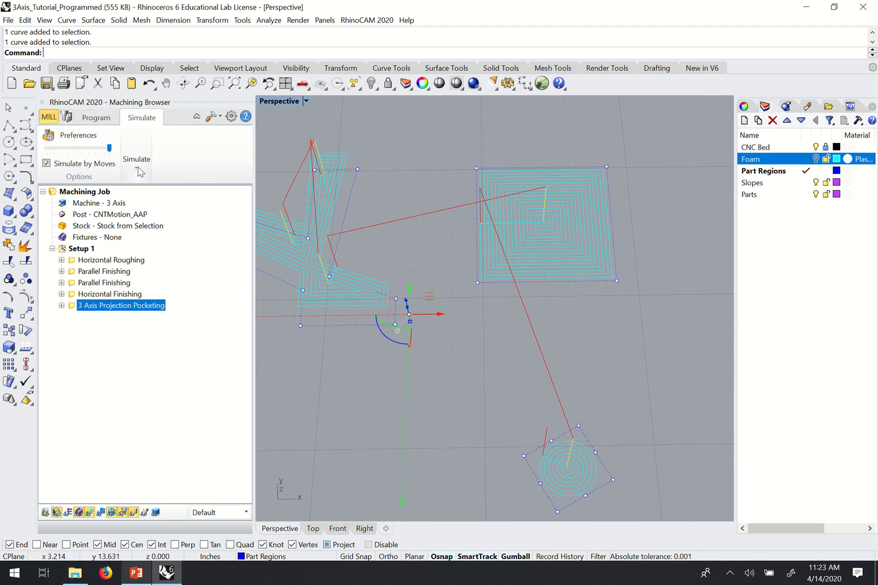
pyautogui.click(137, 163)
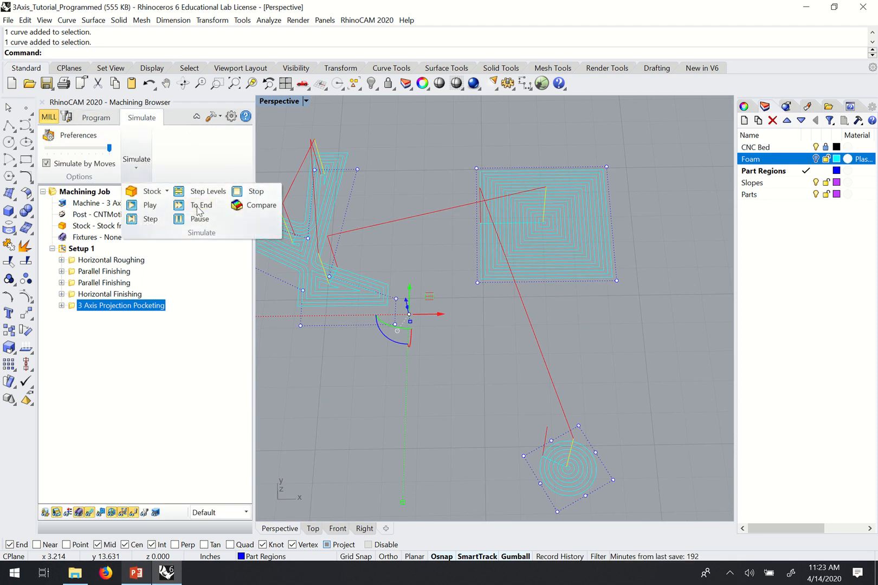
pyautogui.click(198, 208)
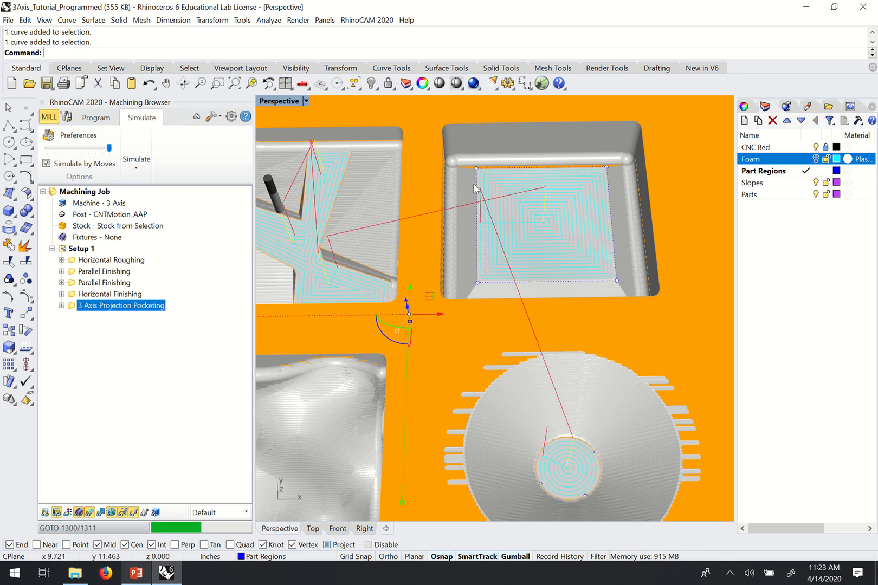
# - Examine the simulated foam stock close up around the square pocket floor, the faceted part's flat area and the studded part
pyautogui.scroll(5, 503, 190)
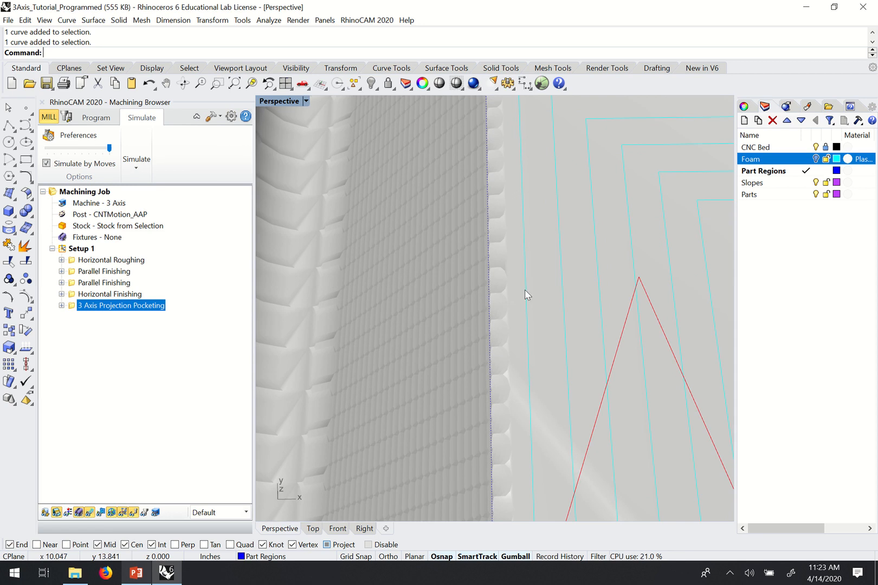
pyautogui.scroll(-3, 509, 251)
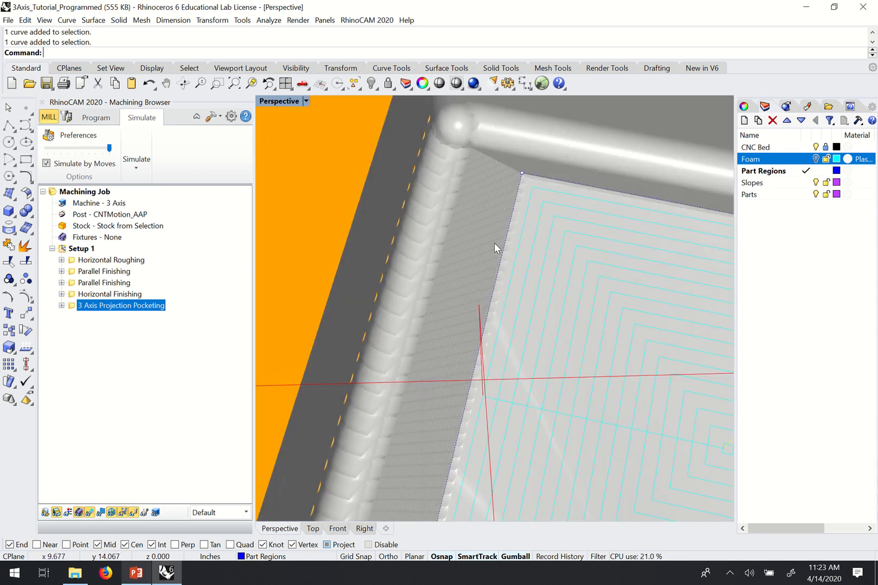
pyautogui.scroll(-5, 528, 225)
pyautogui.scroll(5, 624, 249)
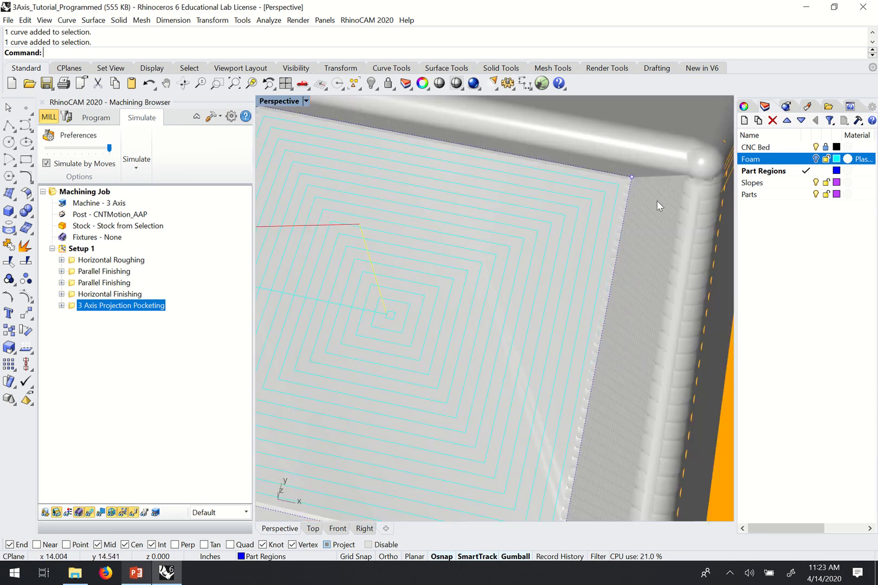
pyautogui.scroll(-4, 632, 245)
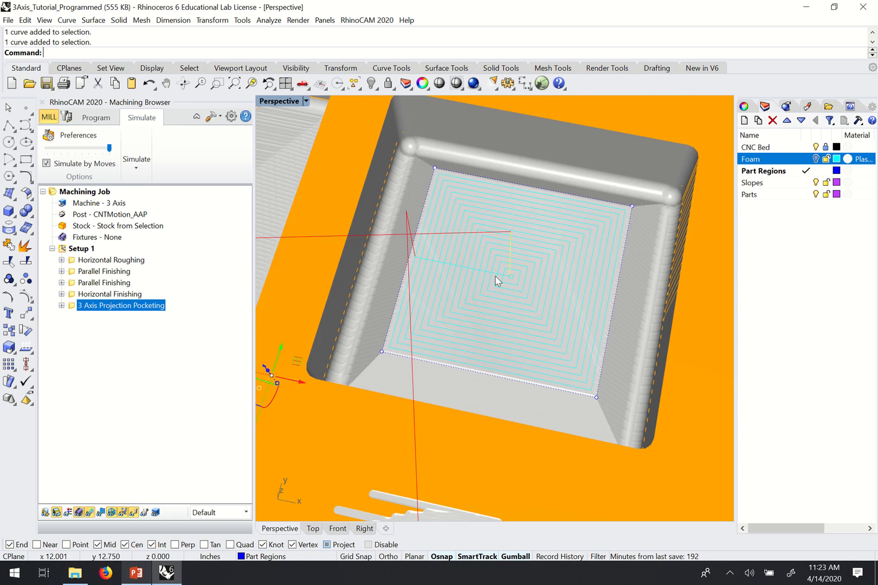
pyautogui.scroll(-6, 552, 290)
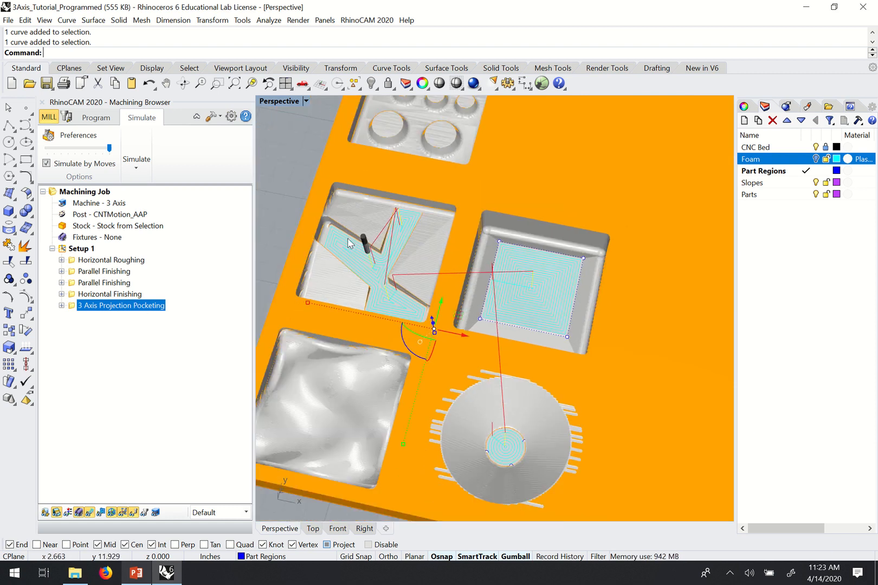
pyautogui.scroll(5, 341, 228)
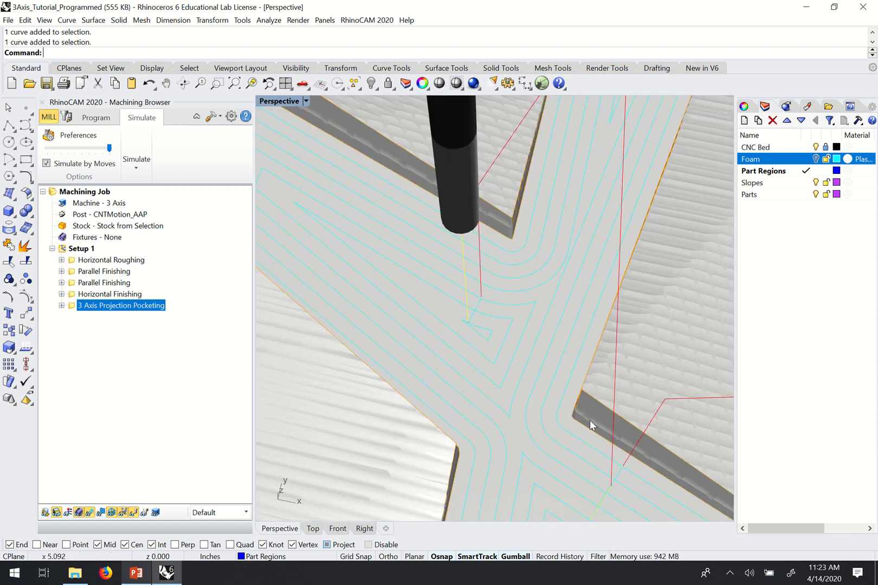
pyautogui.scroll(-5, 380, 156)
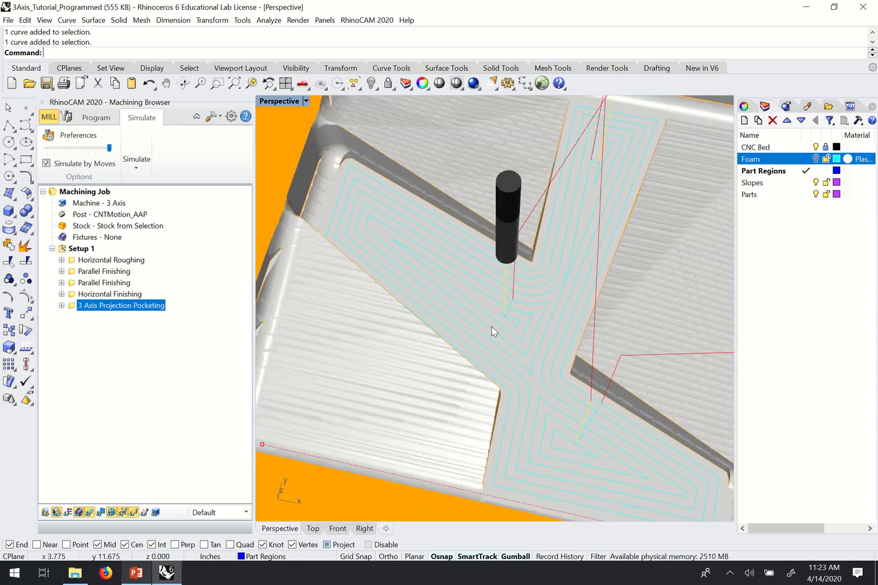
pyautogui.scroll(-3, 524, 337)
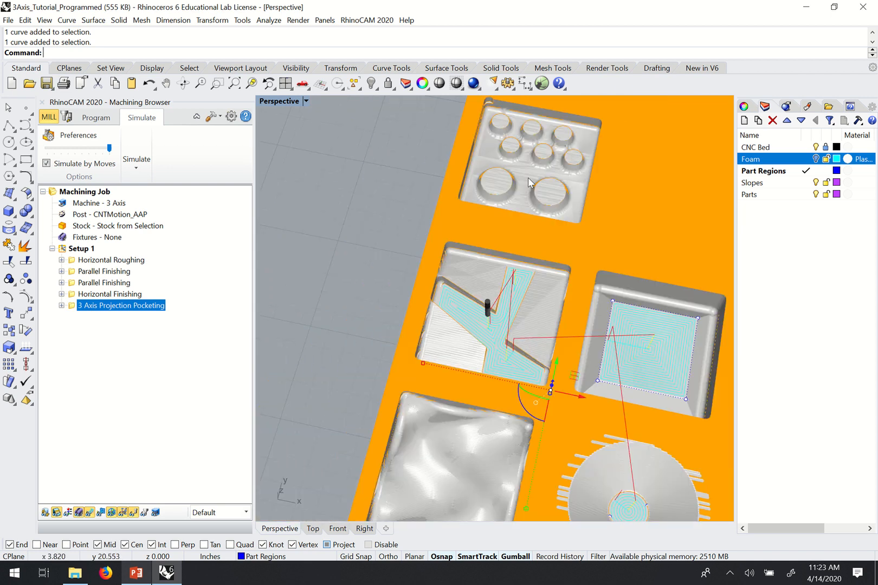
pyautogui.scroll(3, 531, 183)
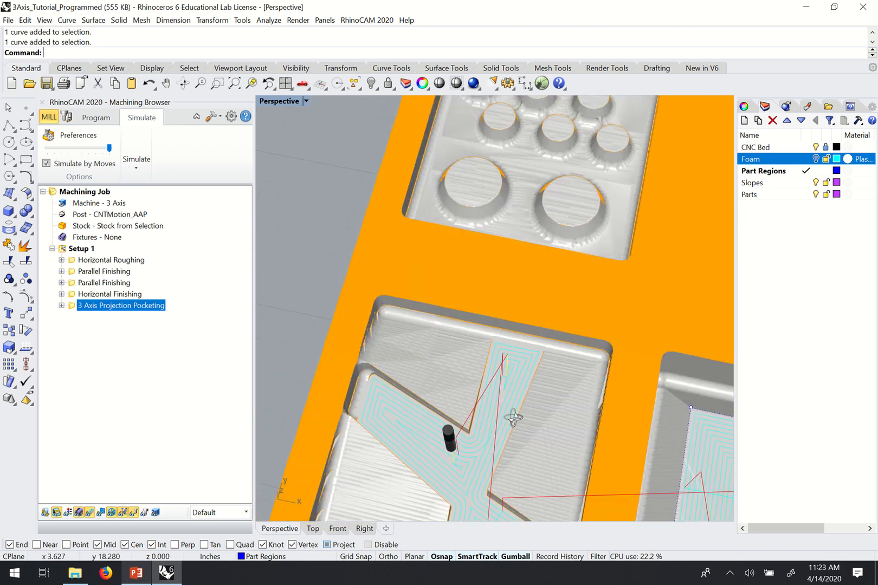
# - Examine the simulated foam stock around the round bowl's floor and across all the parts with the pocketing toolpath shown
pyautogui.scroll(-3, 521, 390)
pyautogui.scroll(2, 559, 432)
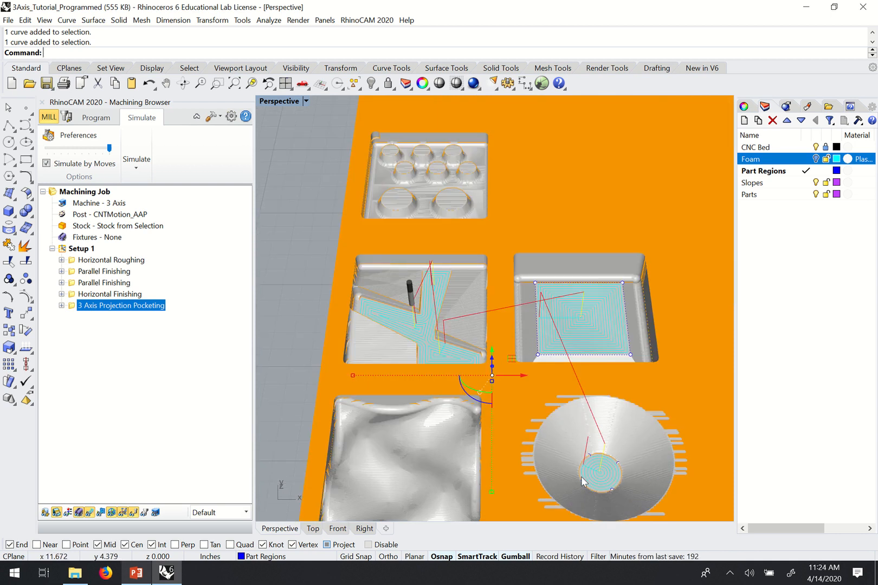
pyautogui.scroll(2, 599, 480)
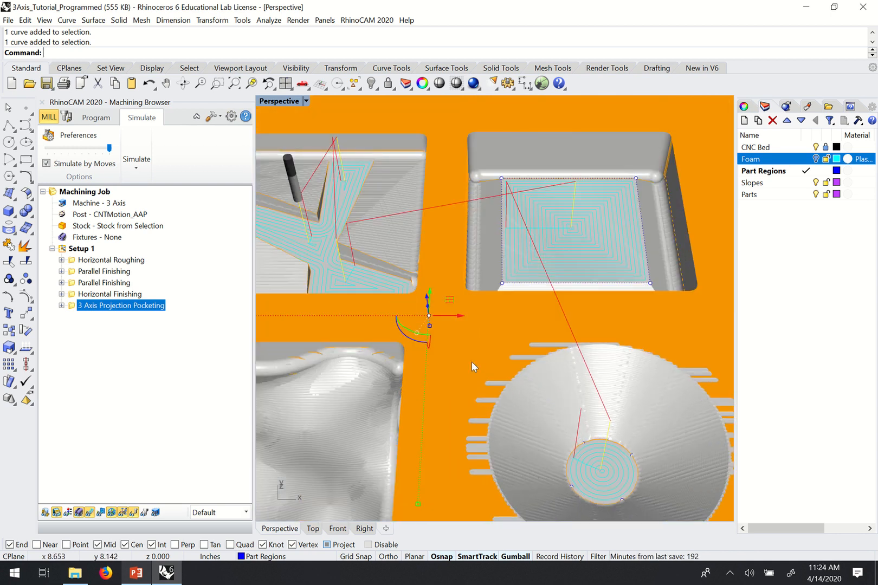
pyautogui.scroll(4, 614, 466)
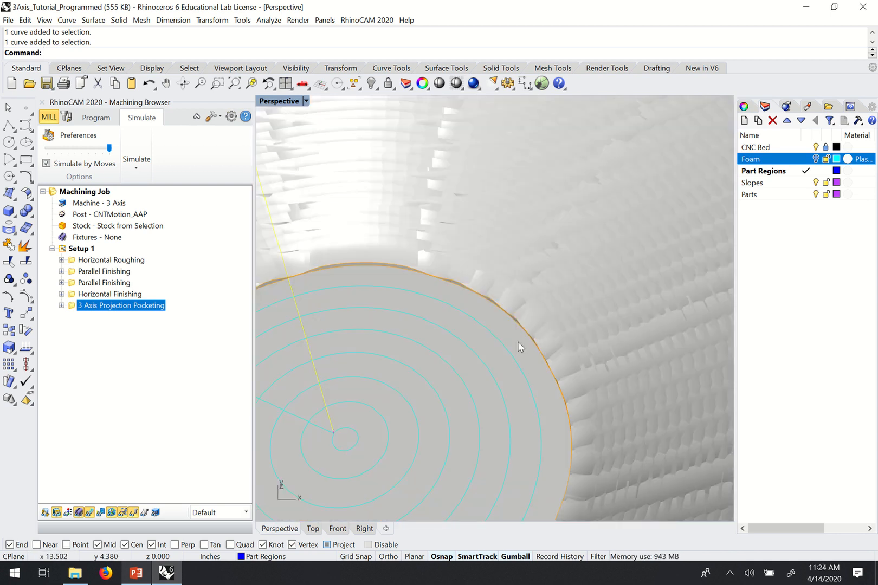
pyautogui.scroll(-4, 456, 319)
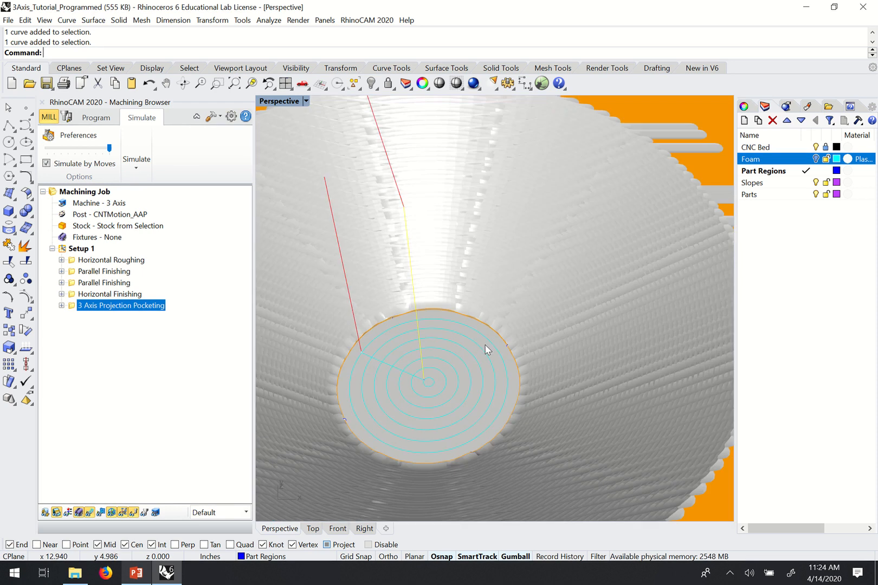
pyautogui.scroll(-6, 359, 217)
pyautogui.scroll(2, 358, 204)
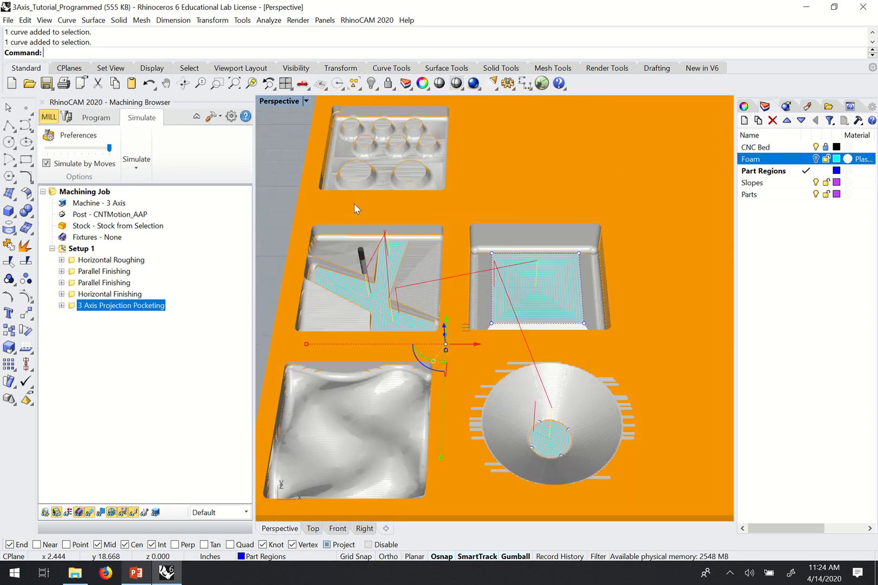
# - Show the Horizontal Finishing toolpath and examine its coverage around the bowl and across the other parts
pyautogui.click(125, 295)
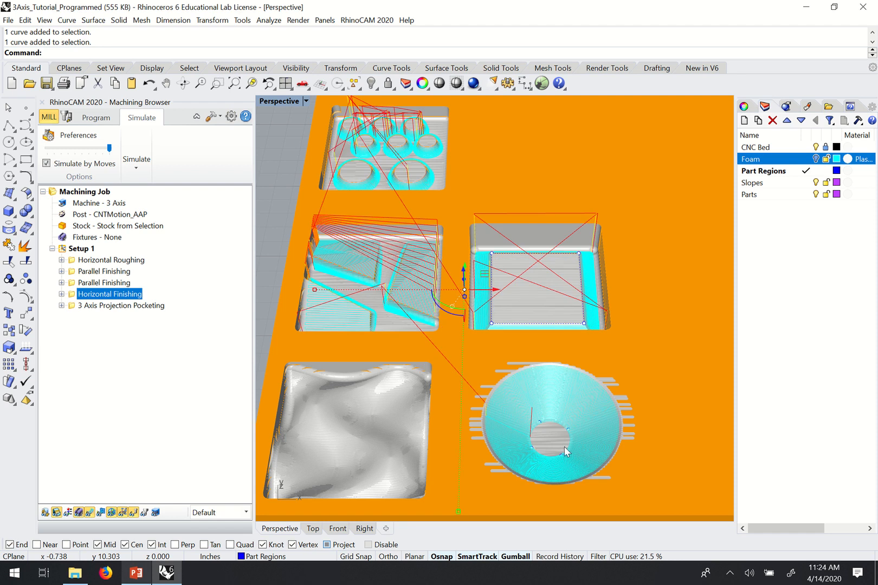
pyautogui.scroll(1, 578, 429)
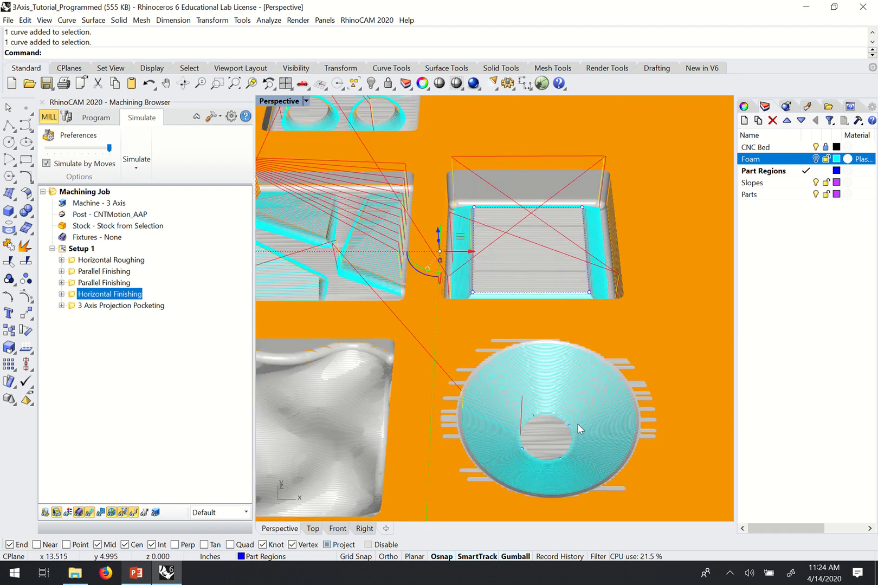
pyautogui.scroll(-1, 325, 260)
pyautogui.scroll(-1, 344, 274)
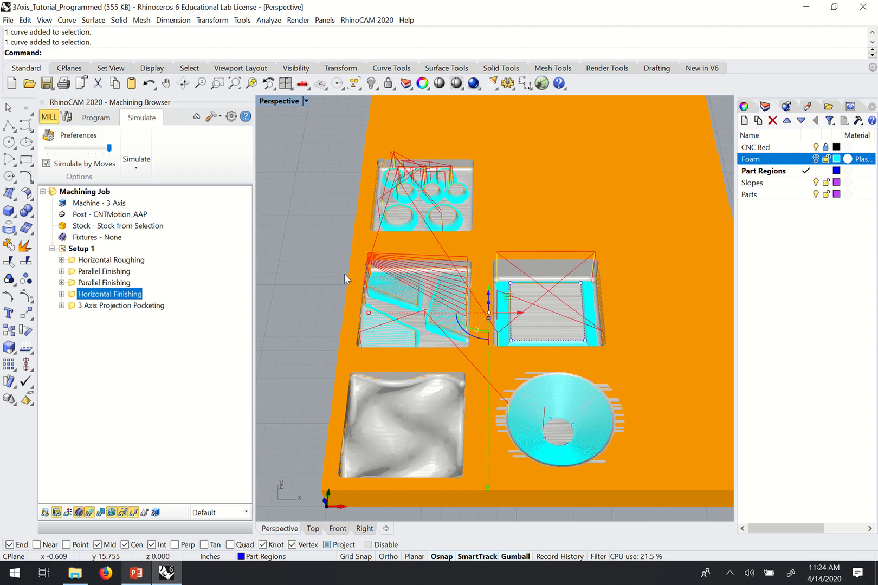
# - Hide the toolpaths and compare the faceted part's simulated stock after Horizontal Finishing and after 3 Axis Projection Pocketing
pyautogui.scroll(1, 403, 316)
pyautogui.scroll(1, 437, 348)
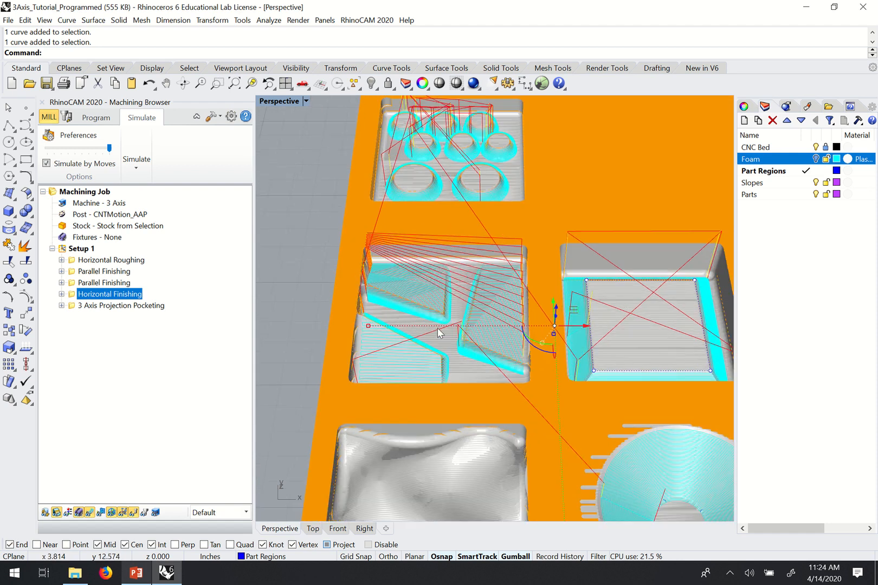
pyautogui.scroll(1, 446, 318)
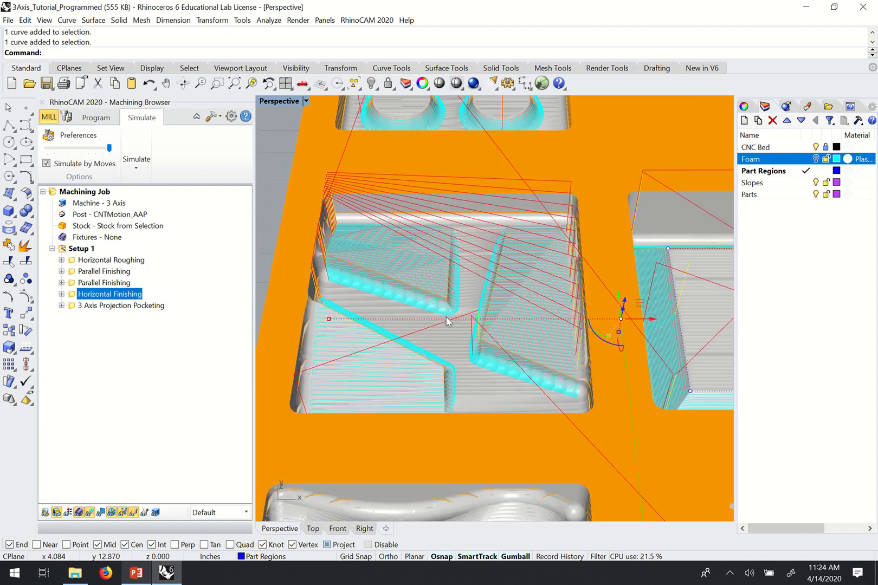
pyautogui.scroll(1, 446, 320)
pyautogui.scroll(1, 435, 300)
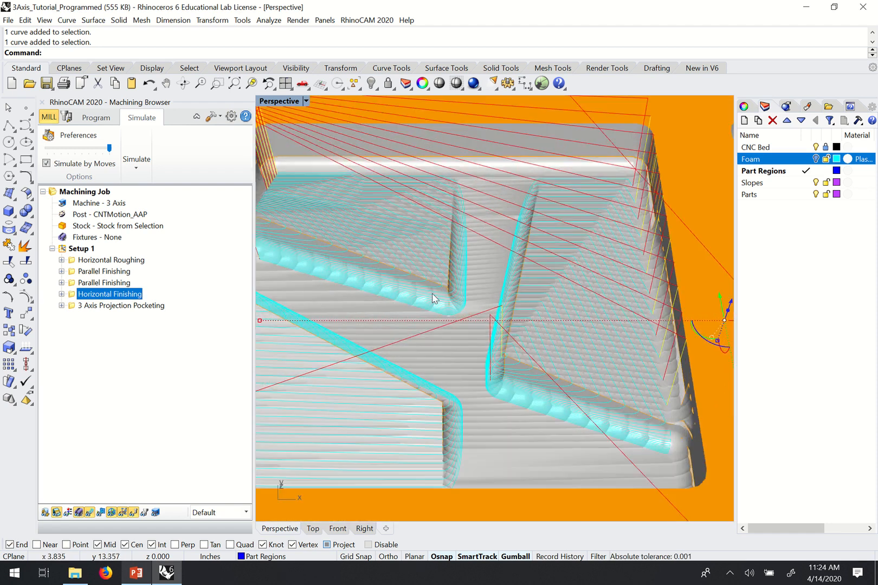
pyautogui.click(91, 514)
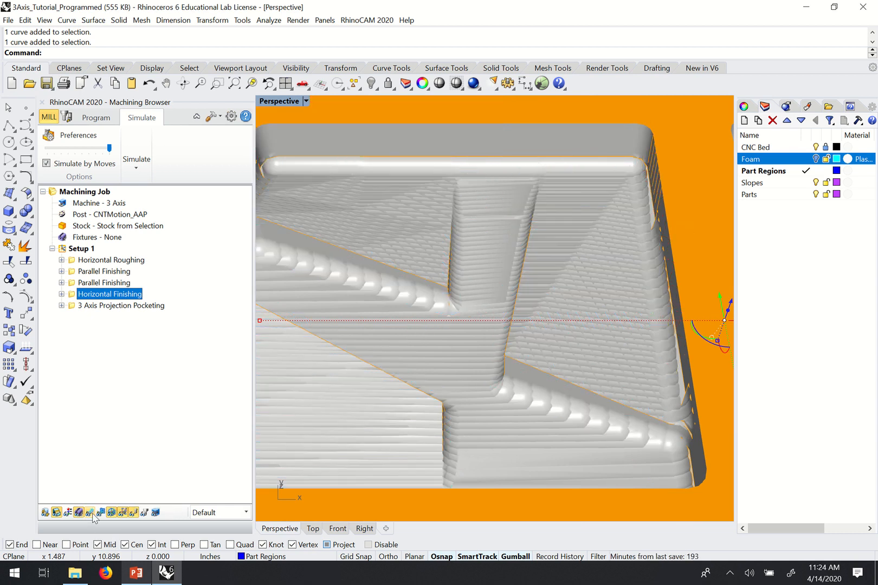
pyautogui.click(101, 307)
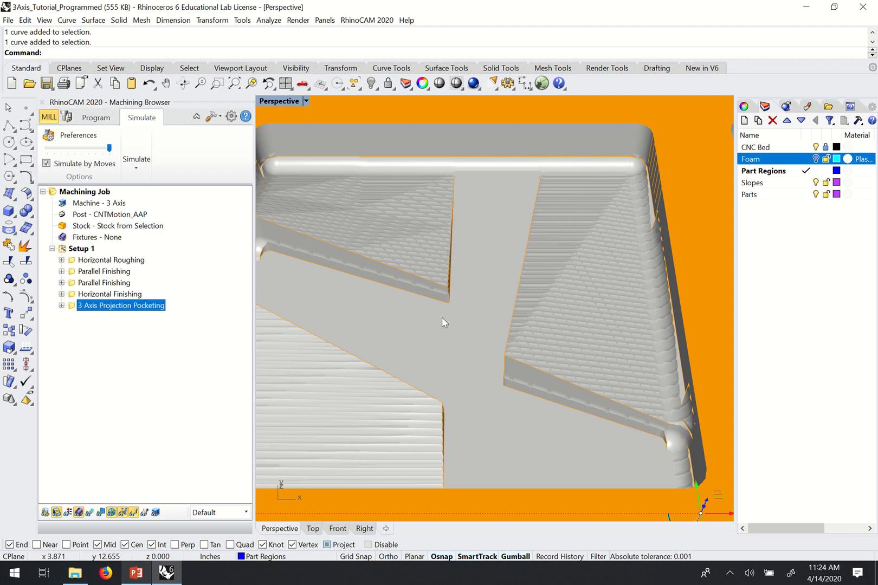
# - Return to toolpath programming and examine the selected flat-area curves on the faceted part, square pocket and bowl
pyautogui.click(98, 120)
pyautogui.scroll(-5, 420, 324)
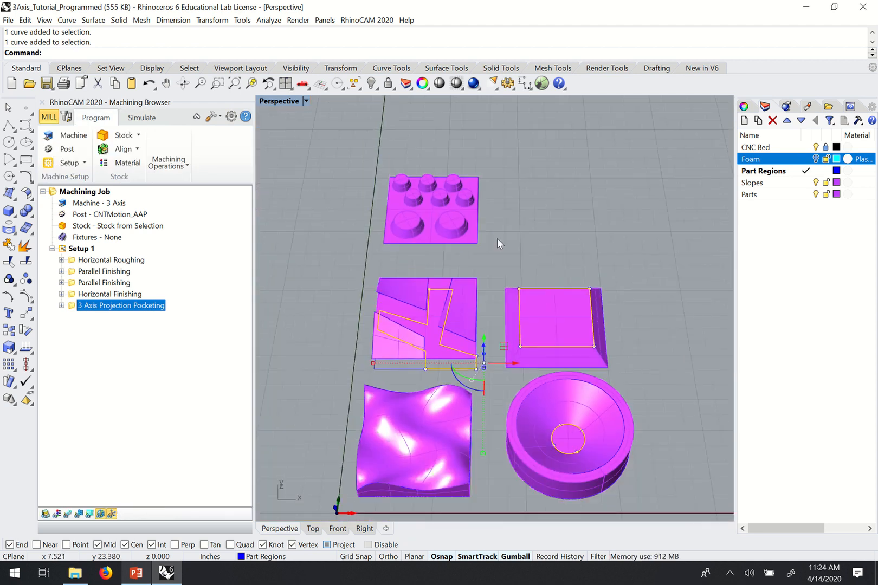
pyautogui.scroll(3, 472, 366)
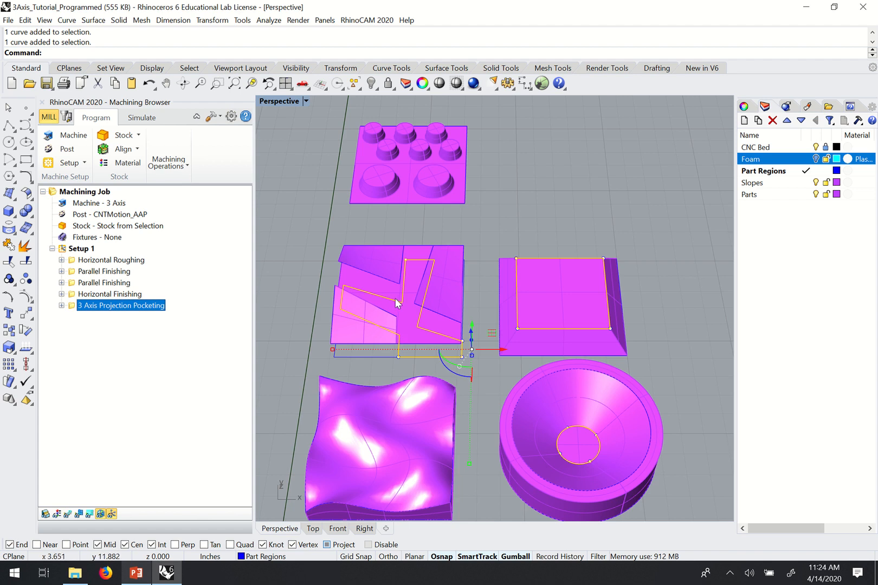
pyautogui.scroll(2, 509, 325)
pyautogui.scroll(-4, 364, 290)
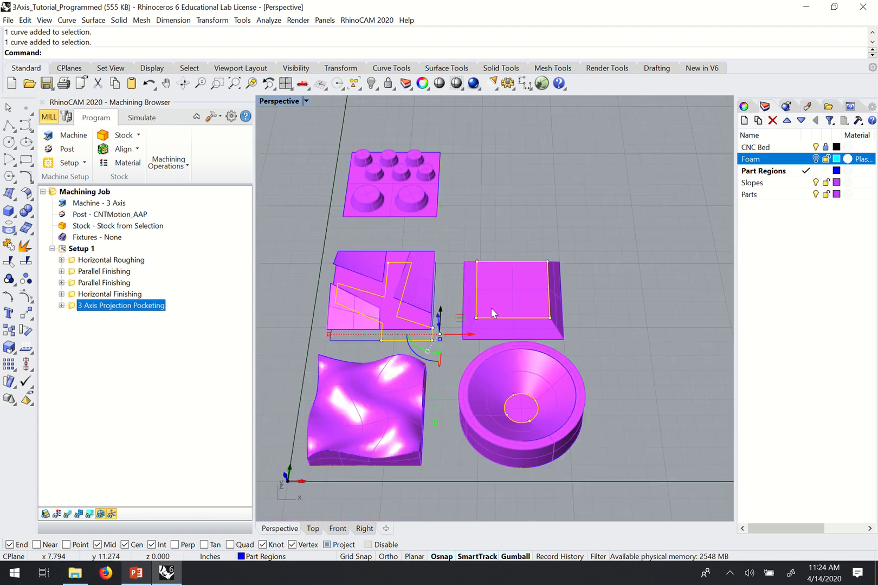
pyautogui.scroll(2, 477, 307)
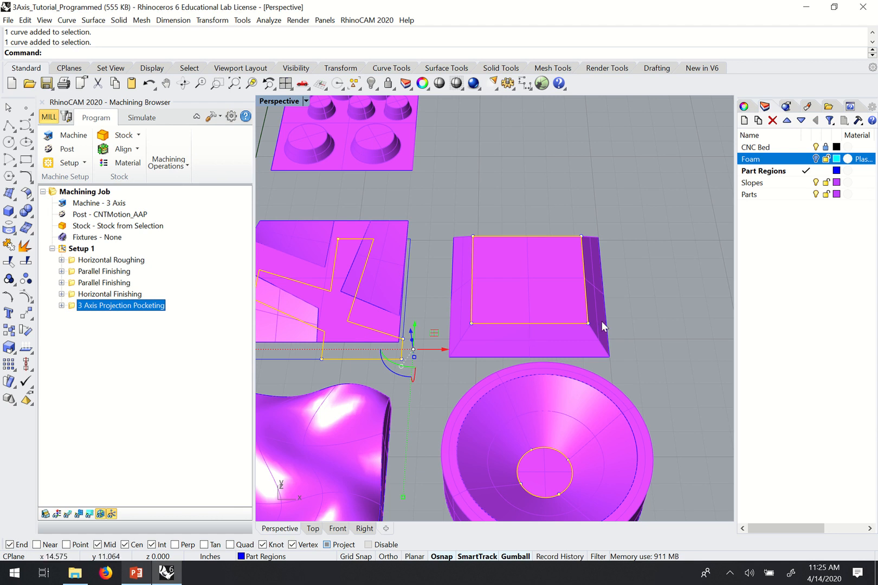
pyautogui.scroll(-2, 601, 322)
pyautogui.scroll(2, 457, 313)
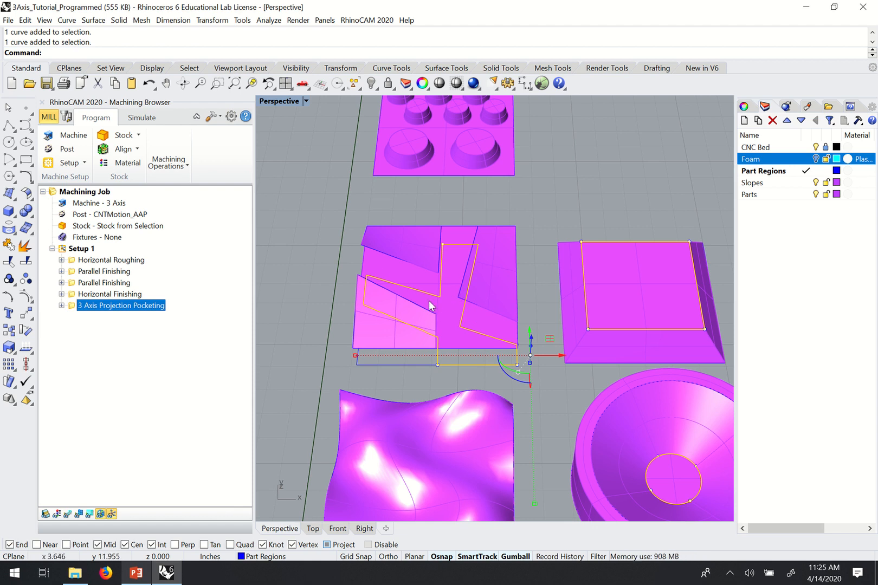
pyautogui.scroll(-2, 429, 306)
pyautogui.scroll(2, 465, 316)
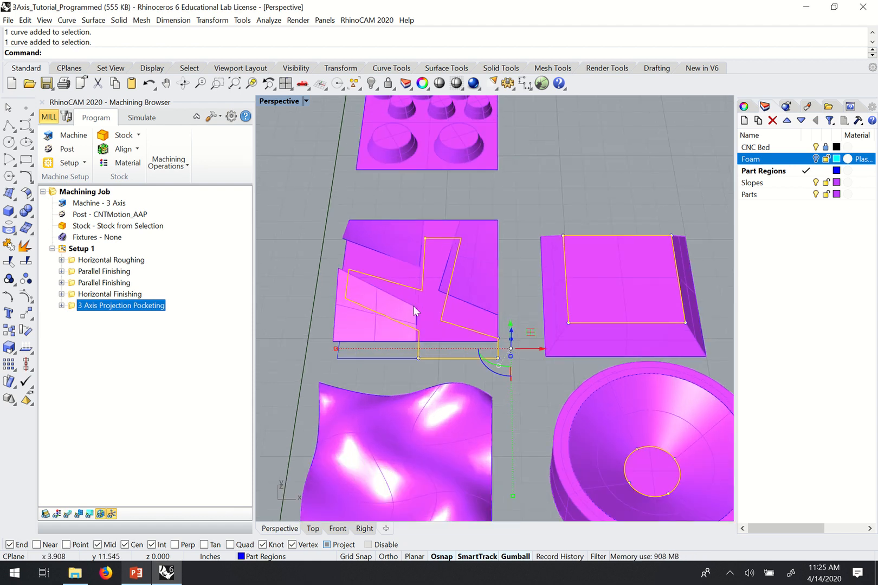
# - Clear the curve selection and select the outer boundary curves of the faceted part and the studded part
pyautogui.click(528, 387)
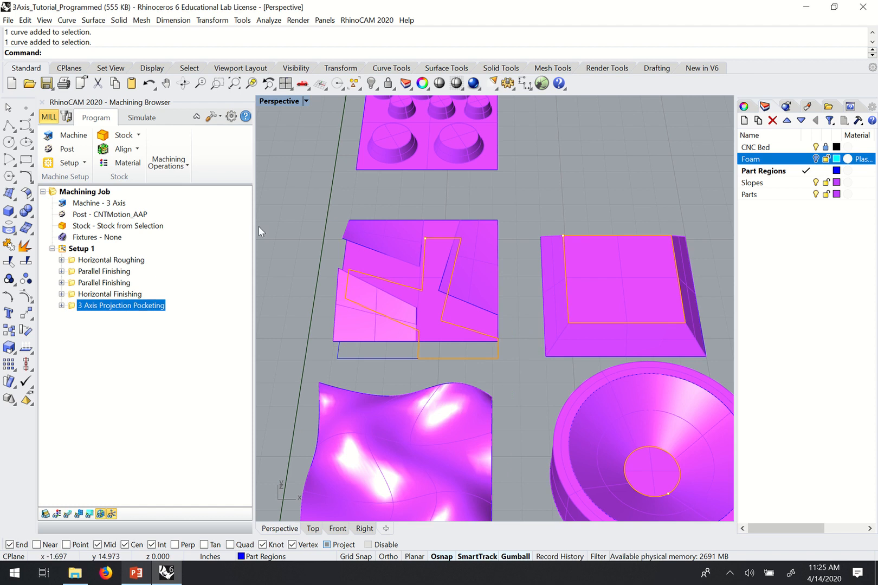
pyautogui.click(401, 360)
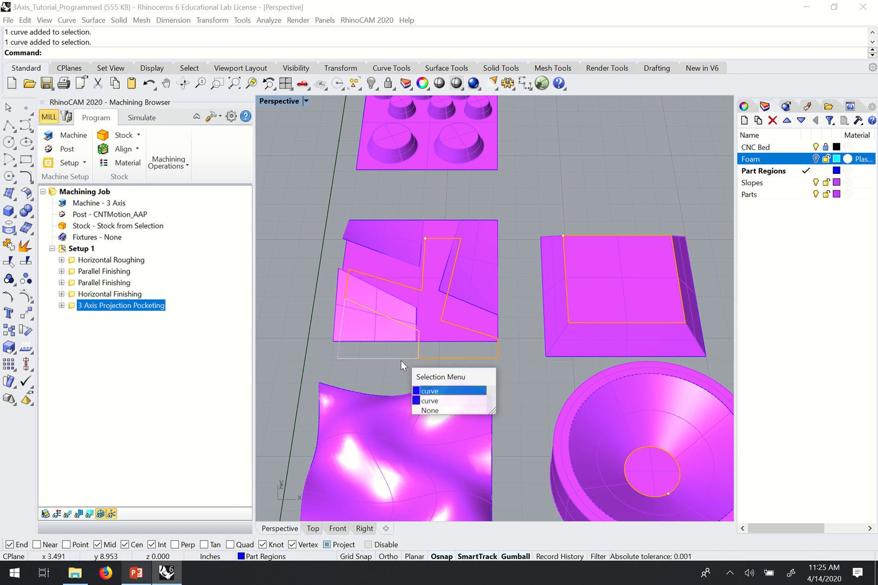
pyautogui.click(433, 403)
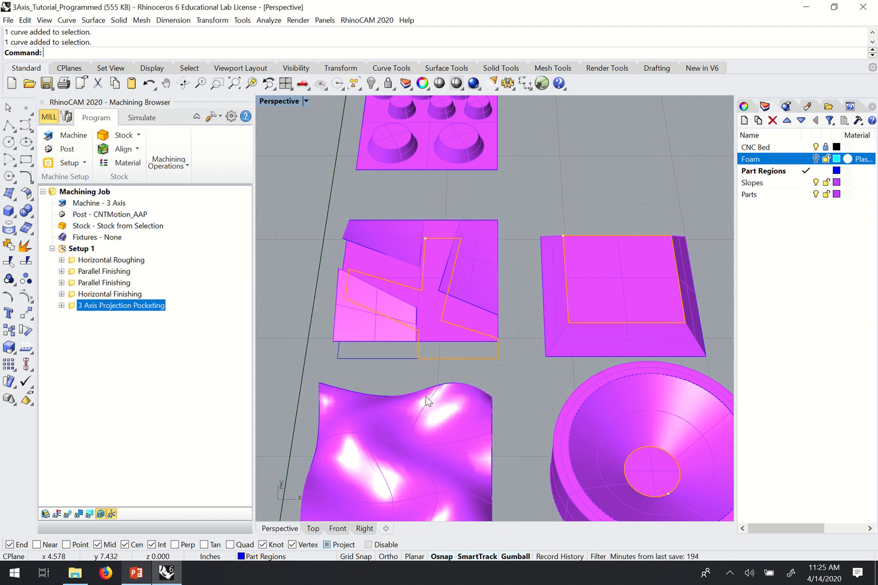
pyautogui.keyDown('shift'); pyautogui.click(467, 170); pyautogui.keyUp('shift')
pyautogui.click(506, 204)
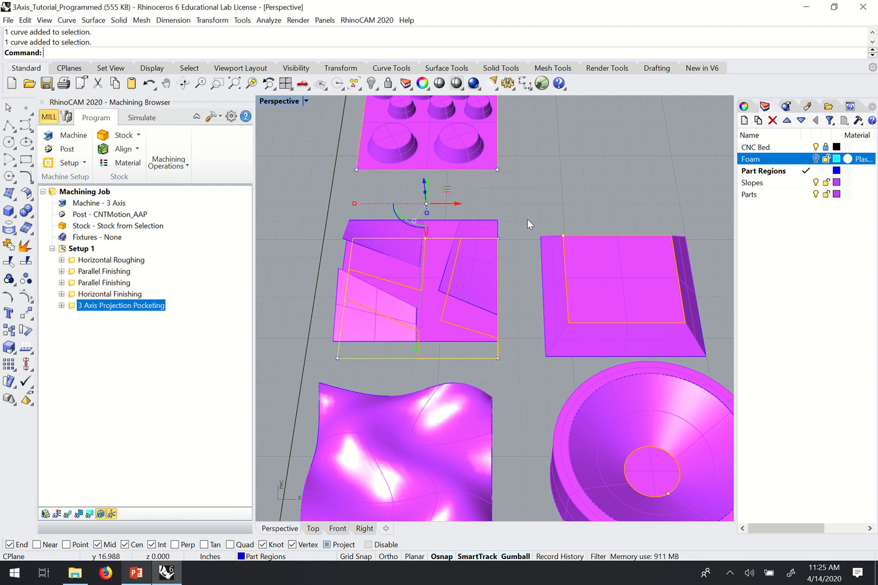
# - Add the outer boundary curves of the square pocket part and the round bowl to the selection
pyautogui.keyDown('shift'); pyautogui.click(559, 359); pyautogui.keyUp('shift')
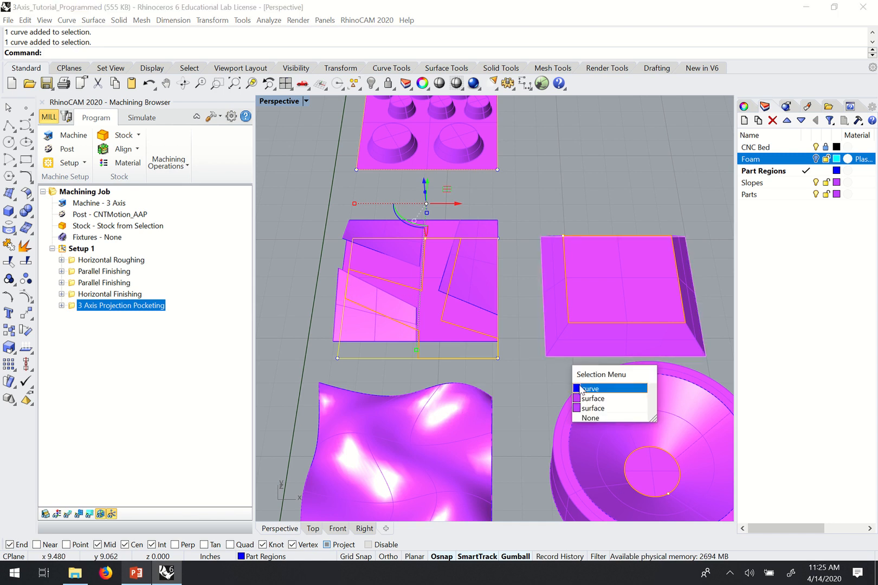
pyautogui.scroll(-2, 579, 263)
pyautogui.click(610, 388)
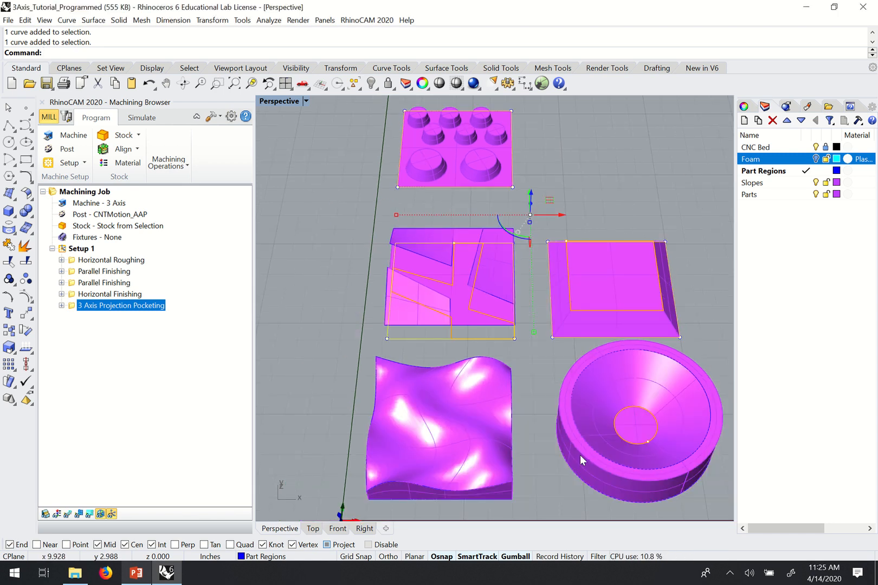
pyautogui.keyDown('shift'); pyautogui.click(581, 456); pyautogui.keyUp('shift')
pyautogui.keyDown('ctrl'); pyautogui.click(583, 471); pyautogui.keyUp('ctrl')
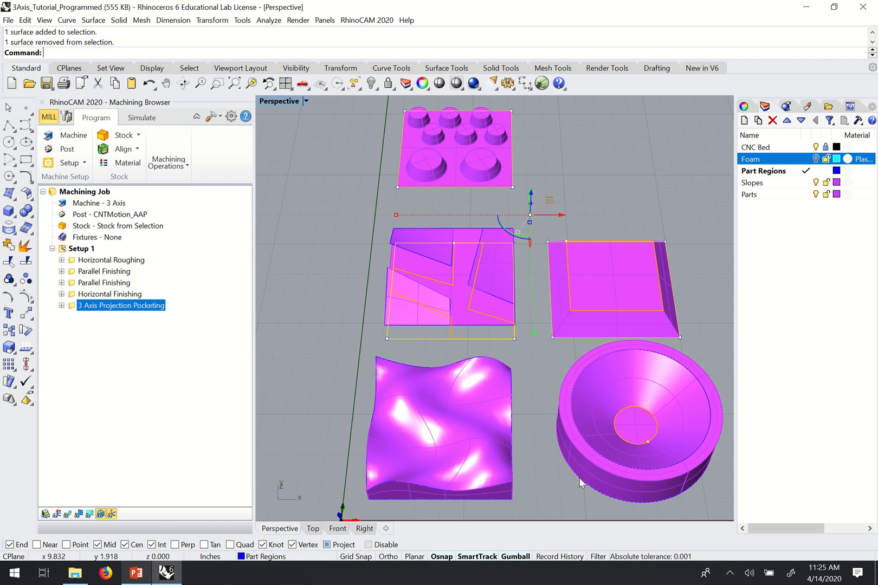
pyautogui.keyDown('shift'); pyautogui.click(579, 477); pyautogui.keyUp('shift')
pyautogui.click(618, 510)
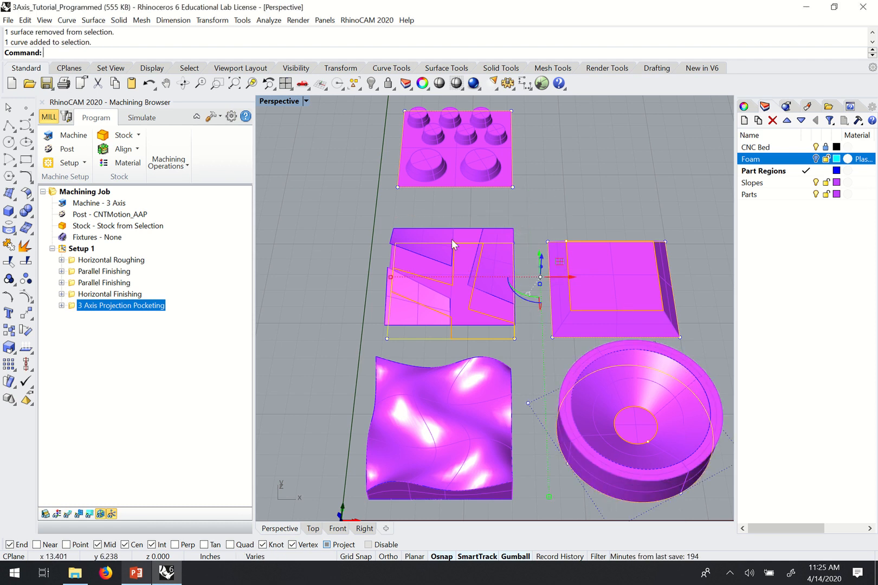
# - Start a 3 Axis Pencil Tracing operation on the selected part regions using the 1/4" Flat Downcut for Foam tool
pyautogui.click(174, 166)
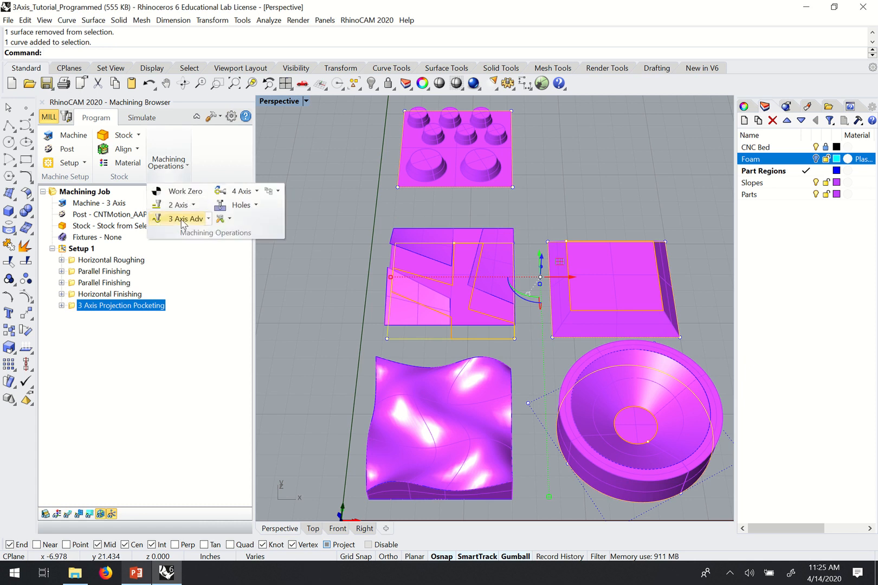
pyautogui.click(203, 220)
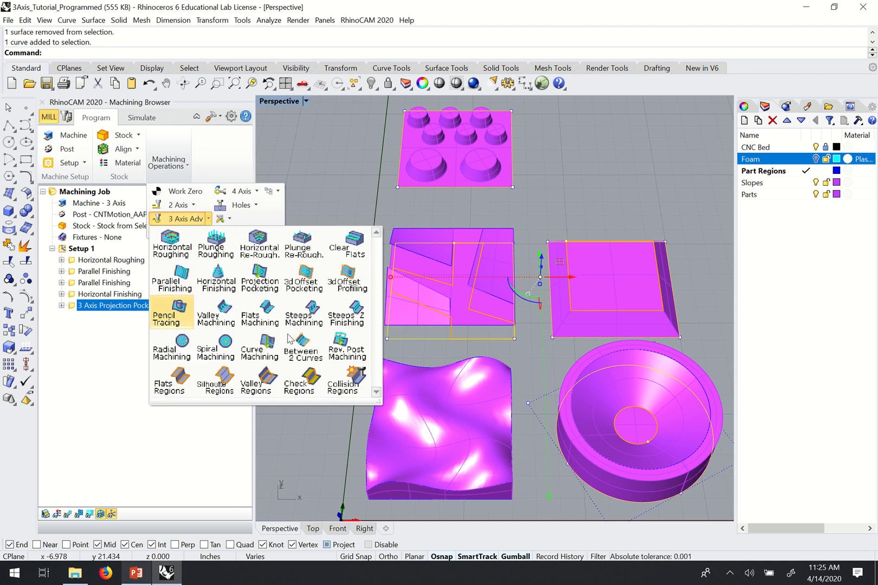
pyautogui.click(170, 319)
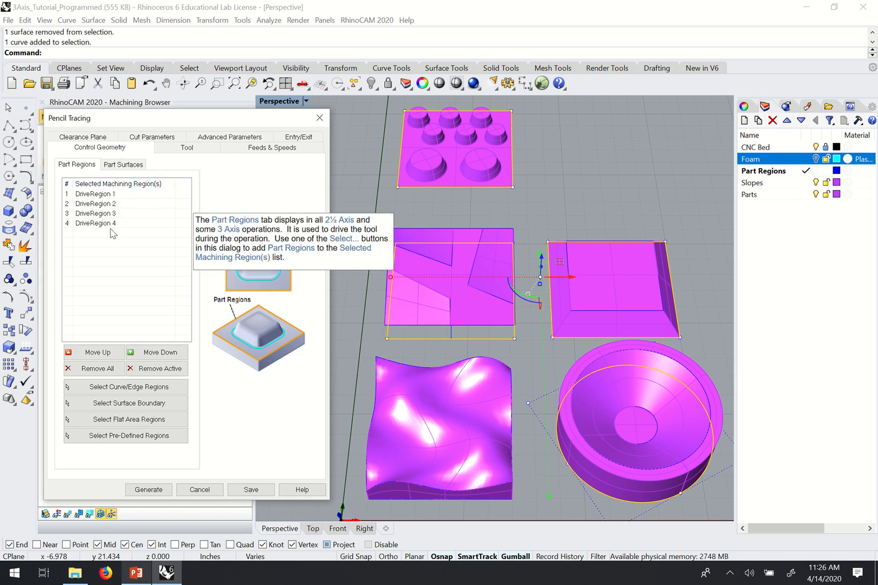
pyautogui.click(186, 148)
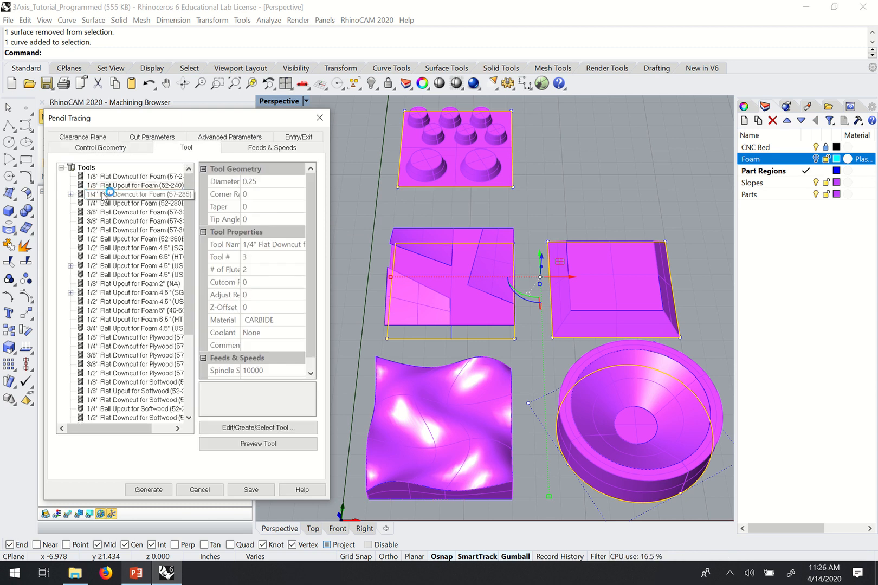
pyautogui.click(108, 195)
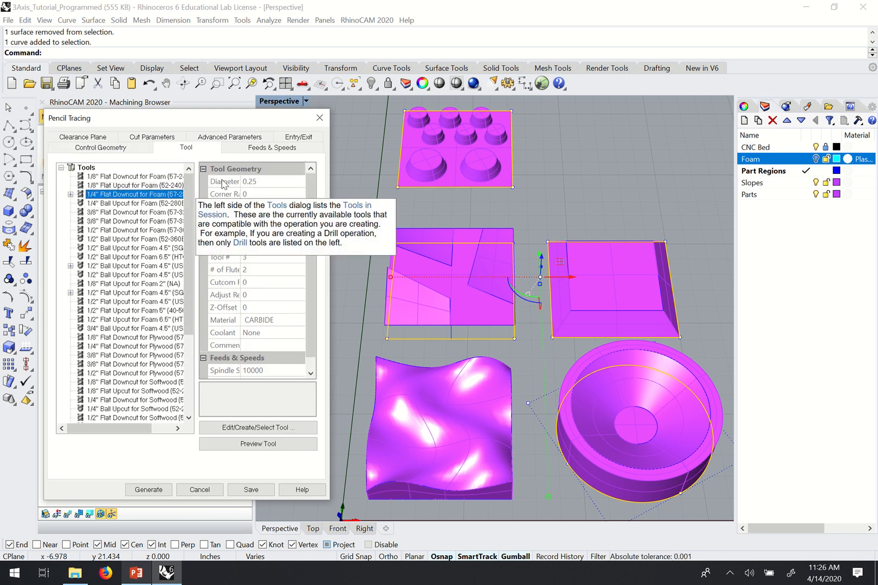
# - Load the pencil tracing feeds and speeds from the tool and review the clearance plane settings
pyautogui.click(256, 149)
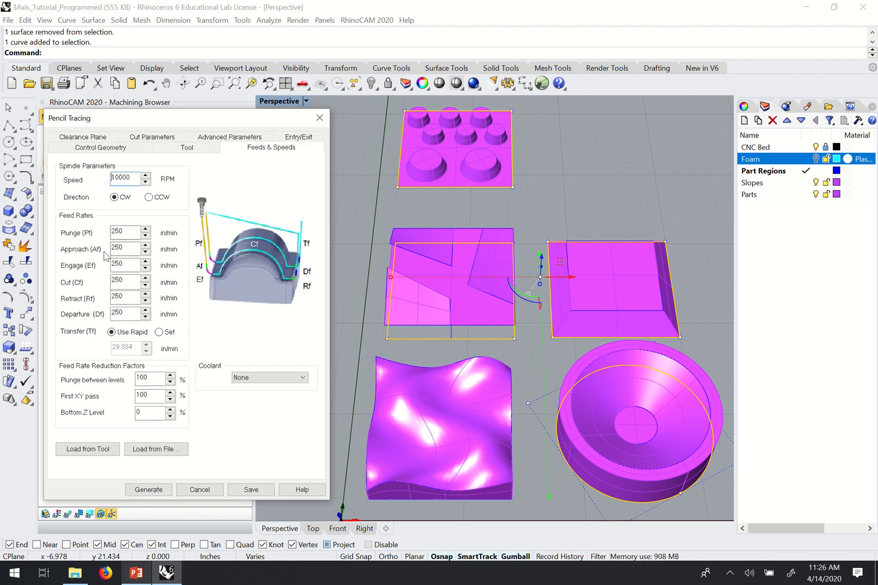
pyautogui.click(89, 450)
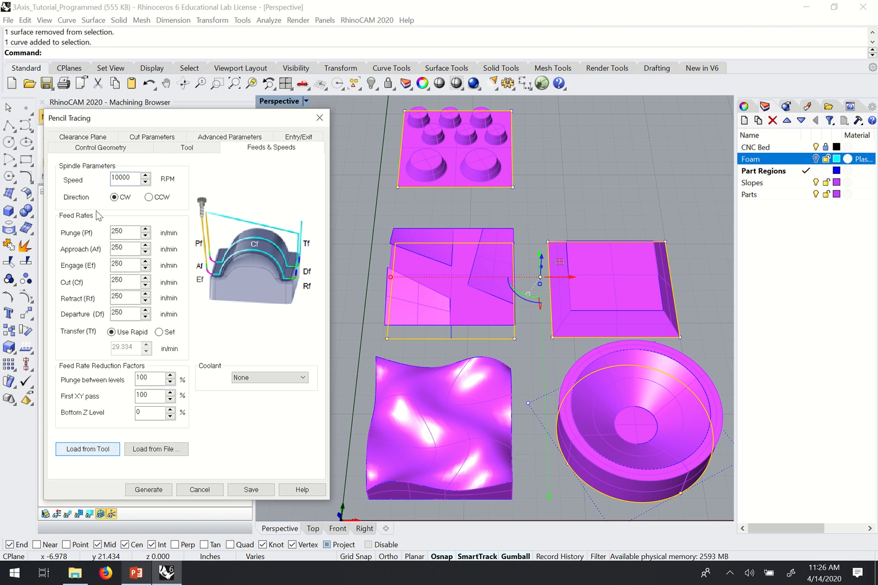
pyautogui.click(79, 139)
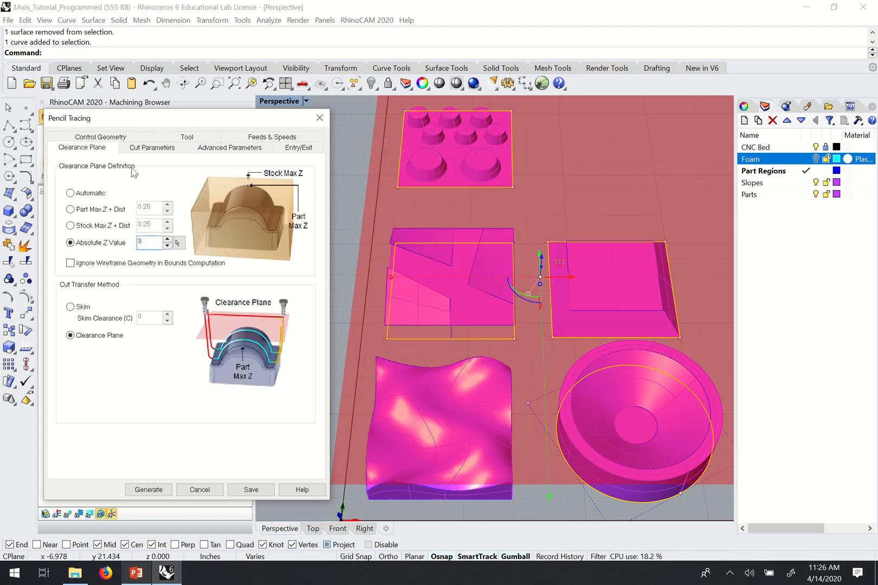
# - Review the Pencil Tracing operation's cut parameters, including tolerances, cut direction and multiple cuts, and its advanced slope control settings
pyautogui.click(164, 151)
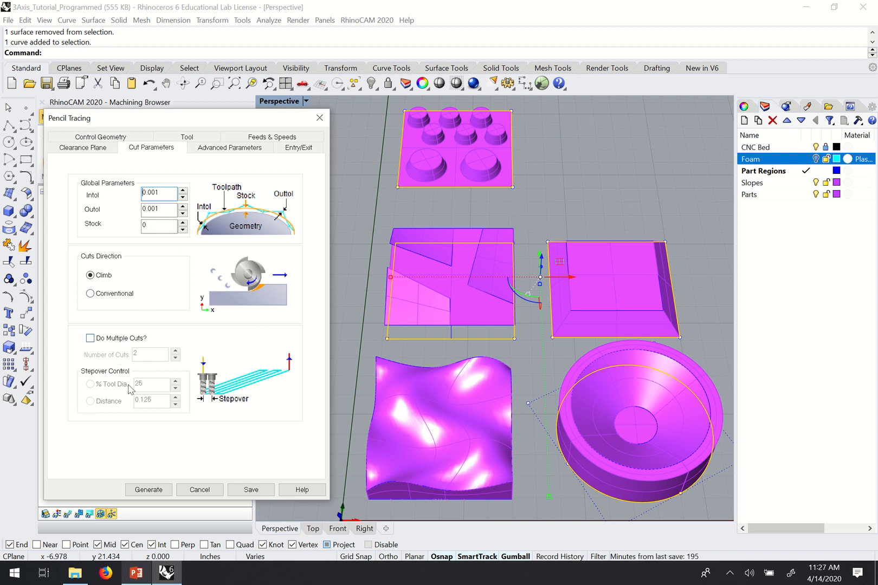
pyautogui.click(229, 149)
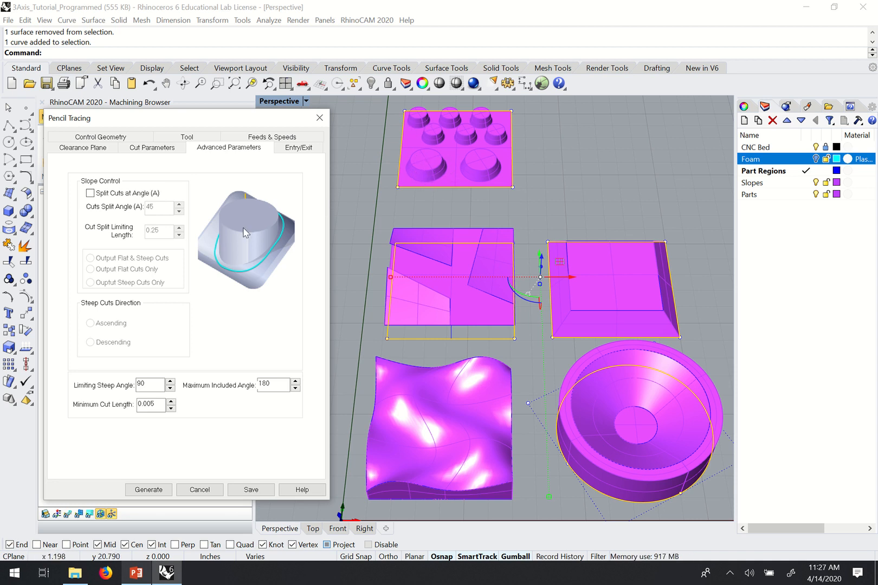
pyautogui.moveTo(212, 241)
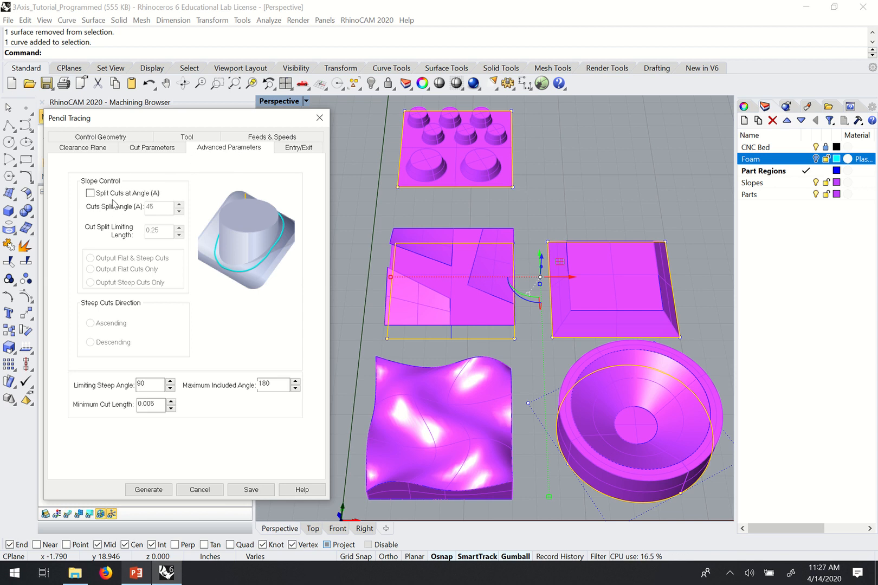
pyautogui.click(174, 148)
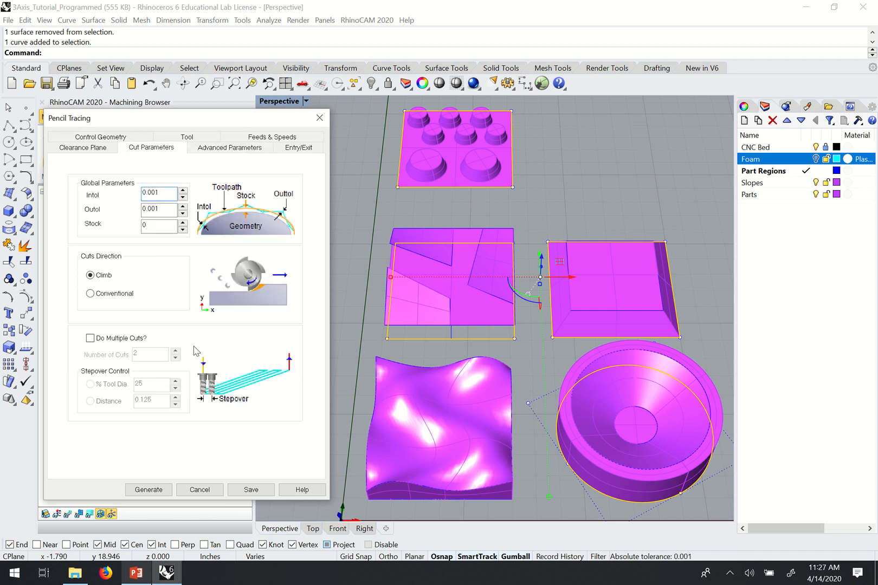
pyautogui.click(225, 151)
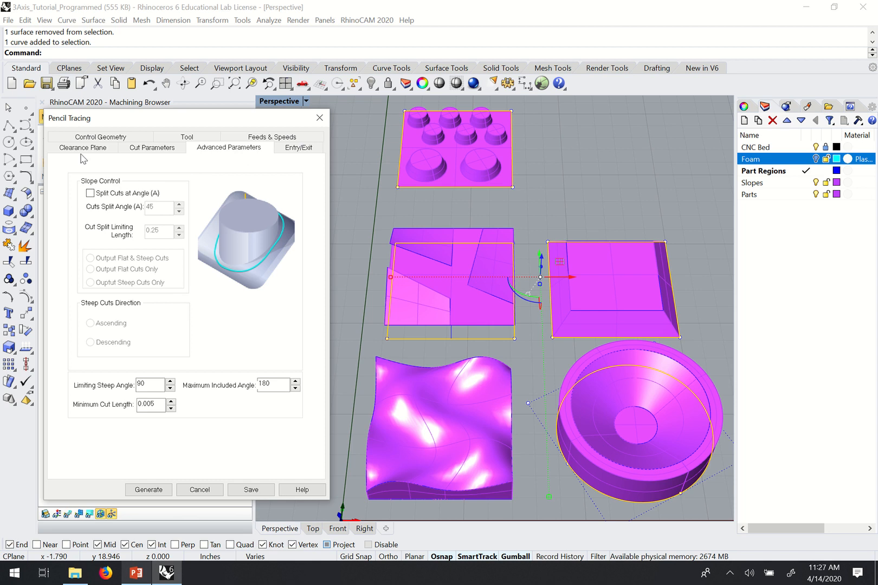
pyautogui.click(152, 147)
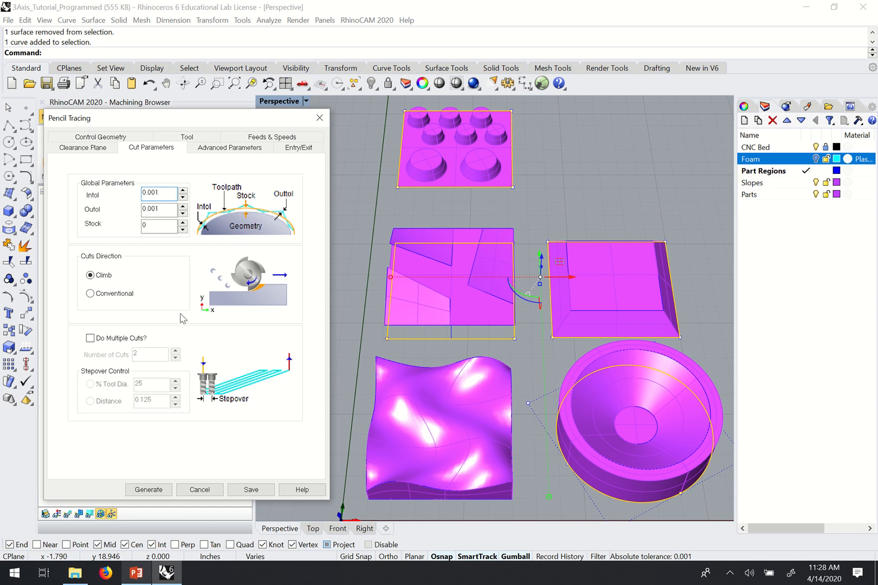
# - Try to generate the pencil tracing toolpath for the four selected part regions
pyautogui.click(147, 490)
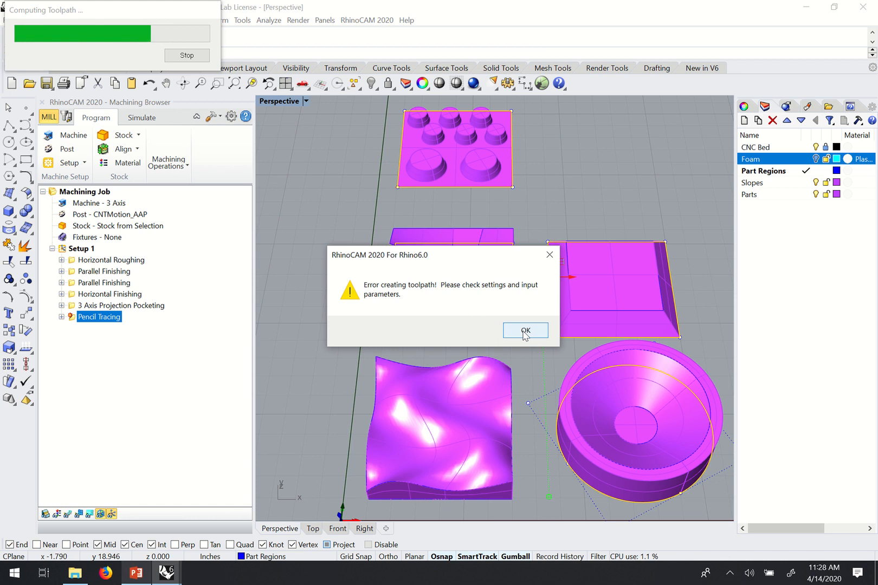
pyautogui.click(524, 331)
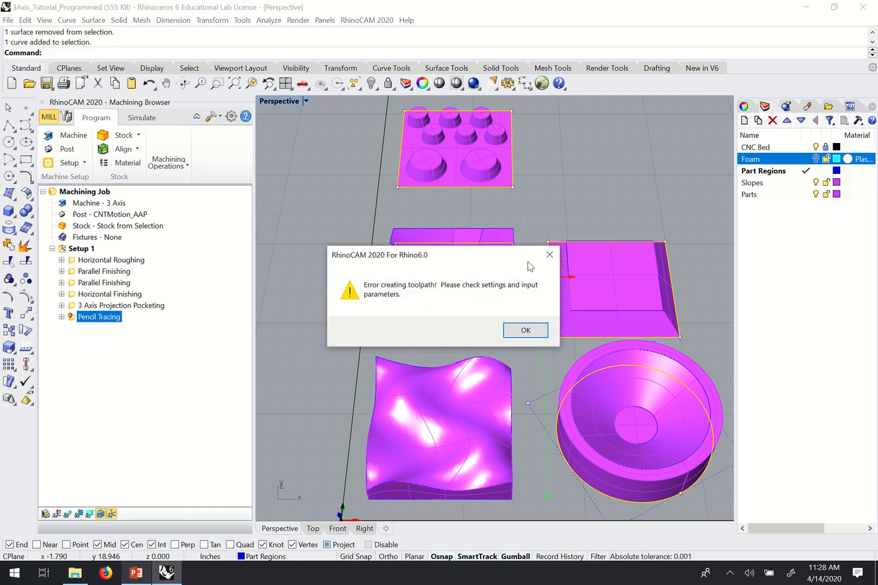
pyautogui.click(525, 330)
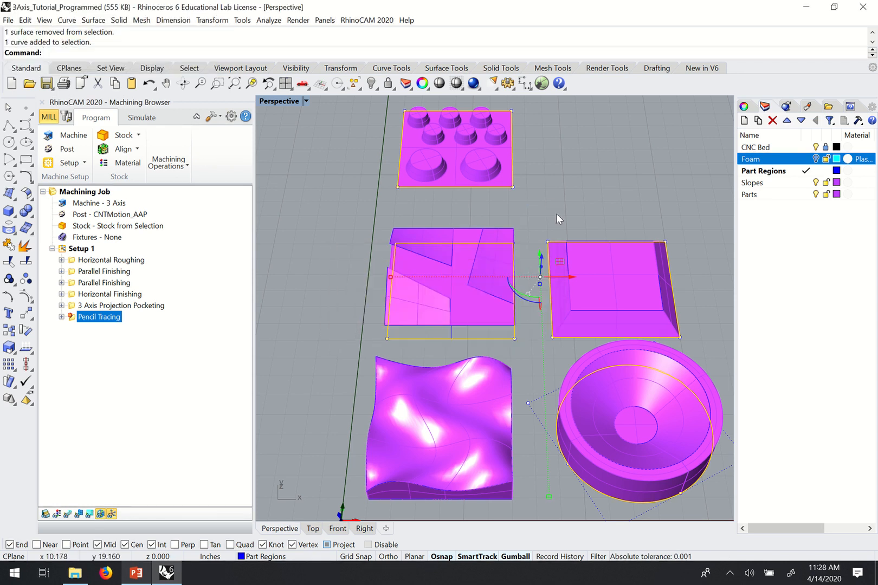
pyautogui.click(579, 194)
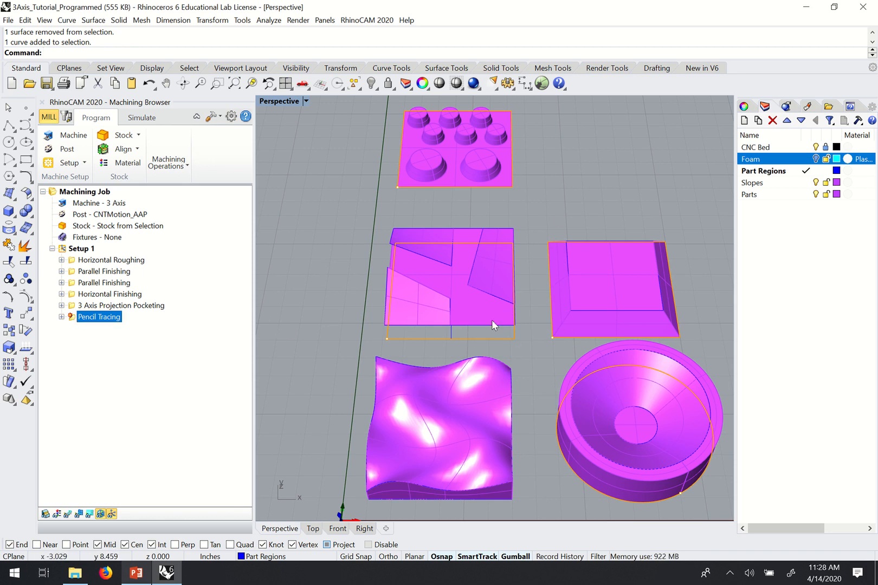
# - Replace the Pencil Tracing operation's part regions with only the round bowl's outer boundary curve and regenerate the toolpath
pyautogui.doubleClick(108, 317)
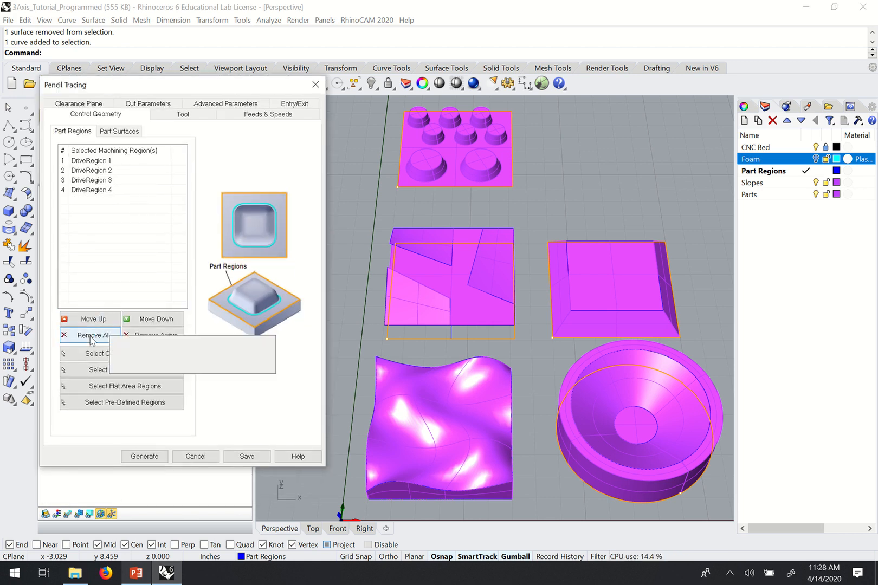
pyautogui.click(91, 337)
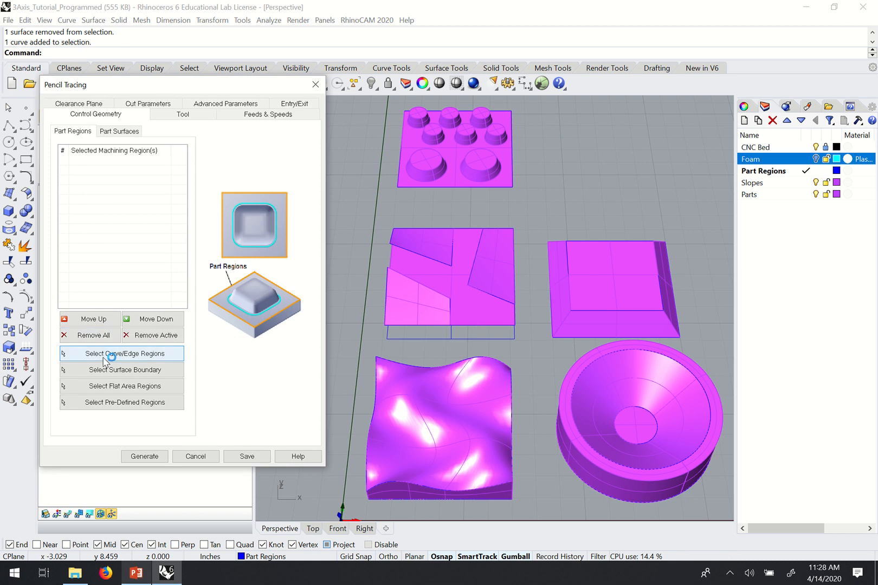
pyautogui.click(104, 358)
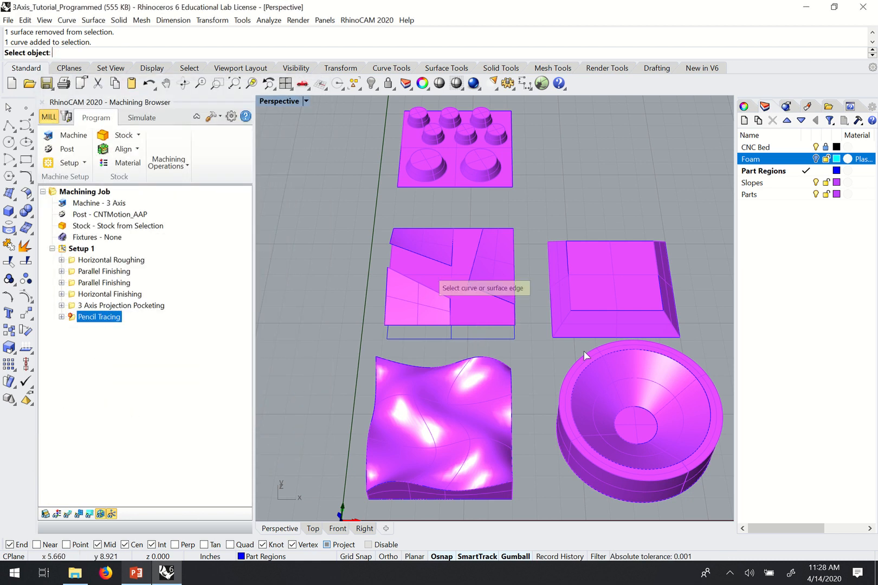
pyautogui.click(574, 479)
pyautogui.click(599, 503)
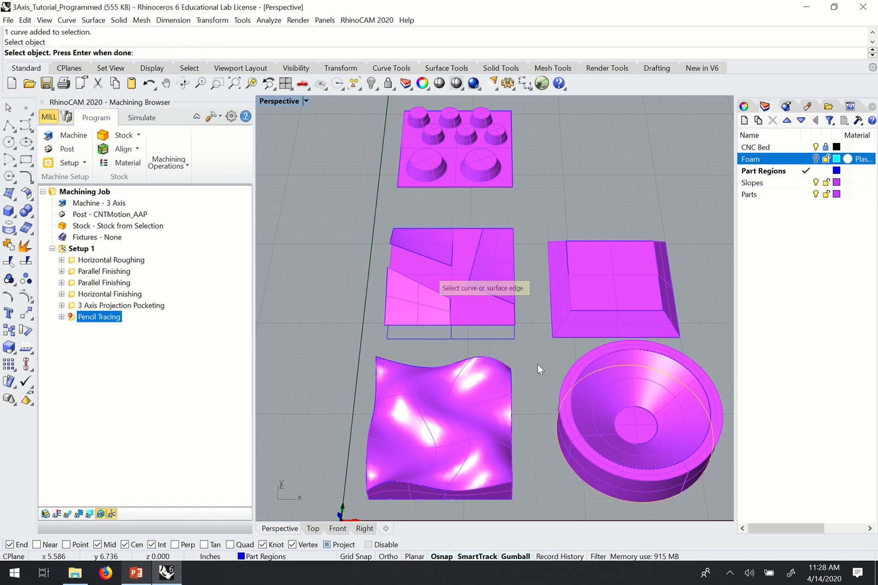
pyautogui.press('Return')
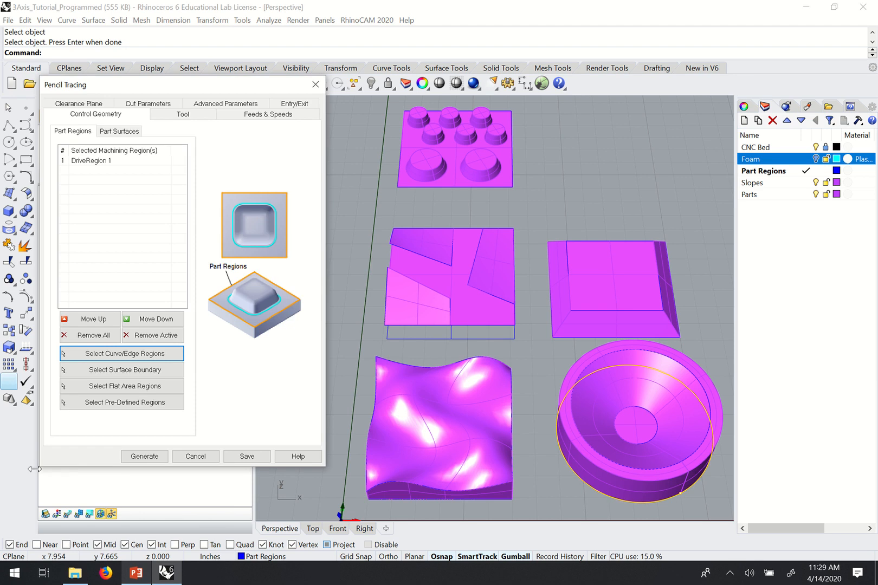
pyautogui.click(144, 457)
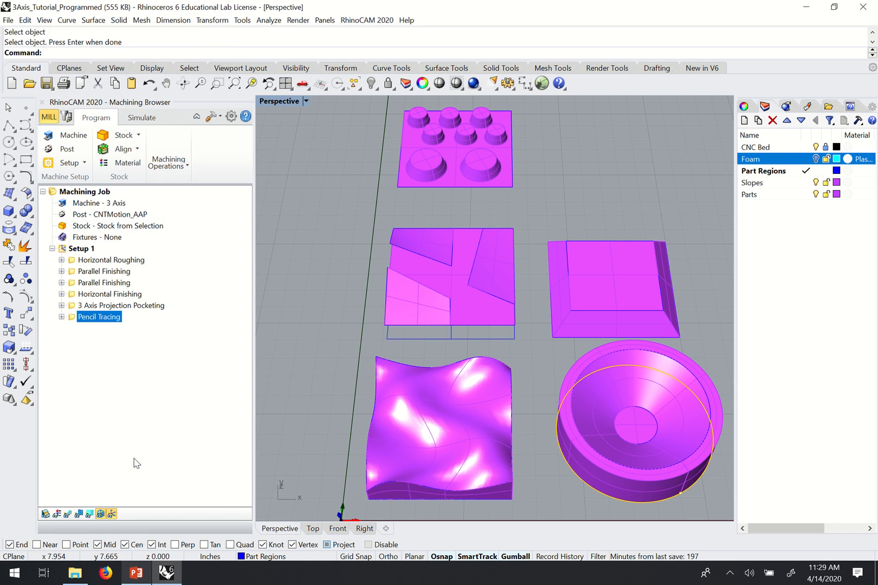
# - Display the toolpath and examine the pencil trace at the round bowl's flat floor, along with the remaining parts
pyautogui.click(67, 515)
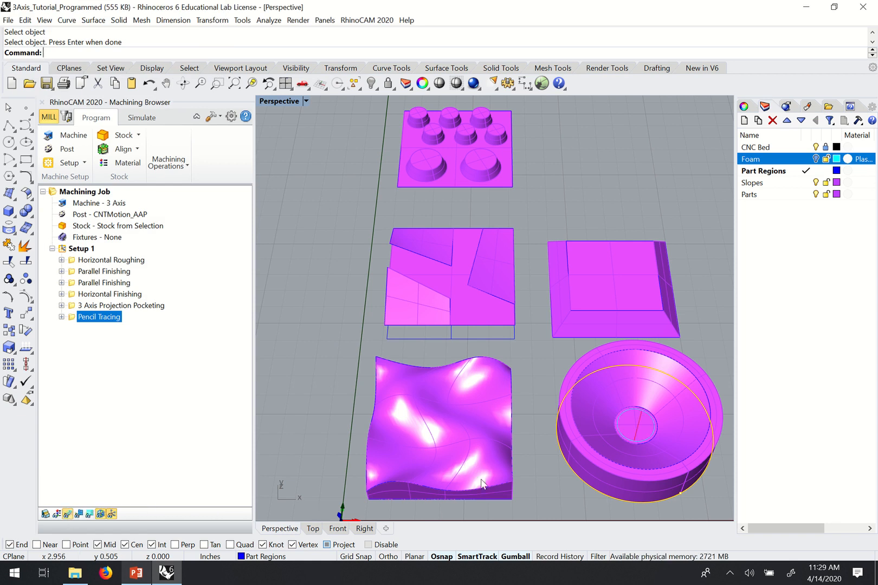
pyautogui.scroll(5, 653, 446)
pyautogui.scroll(6, 653, 442)
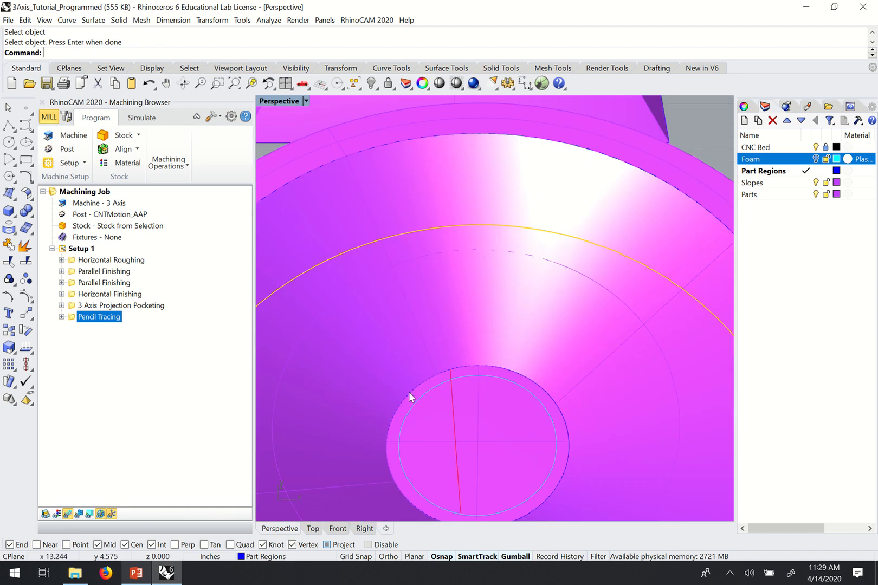
pyautogui.scroll(3, 434, 427)
pyautogui.scroll(-6, 492, 410)
pyautogui.scroll(-3, 492, 413)
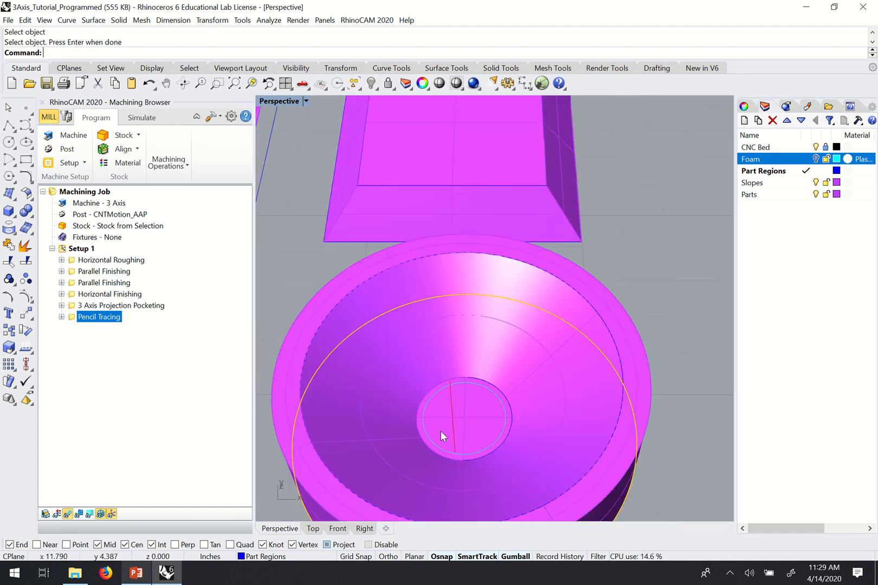
pyautogui.scroll(-2, 535, 408)
pyautogui.scroll(-4, 535, 408)
pyautogui.scroll(2, 418, 391)
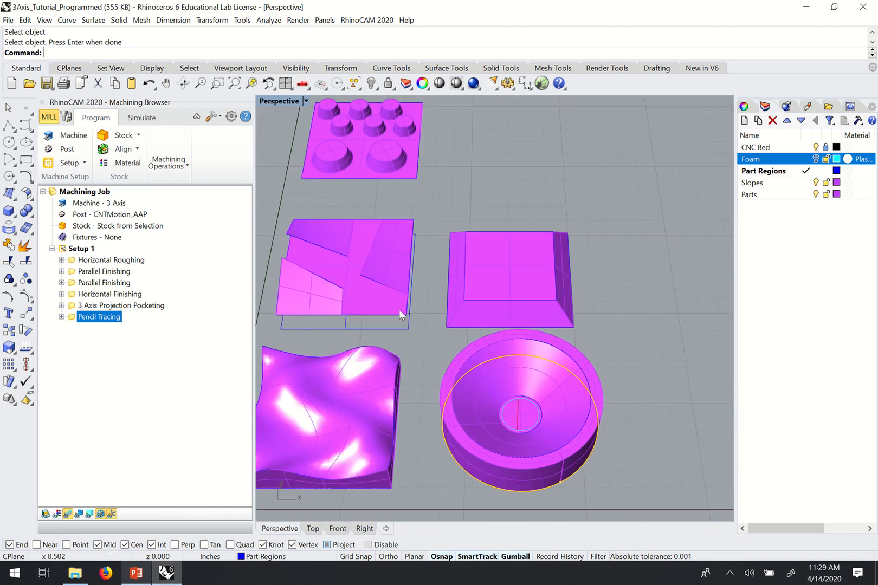
pyautogui.scroll(3, 373, 250)
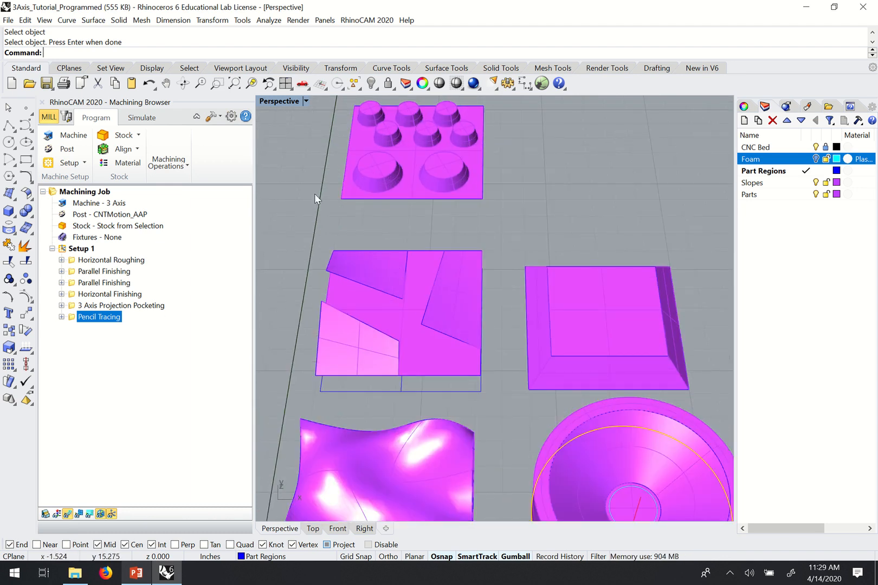
pyautogui.scroll(-2, 473, 257)
pyautogui.scroll(4, 596, 326)
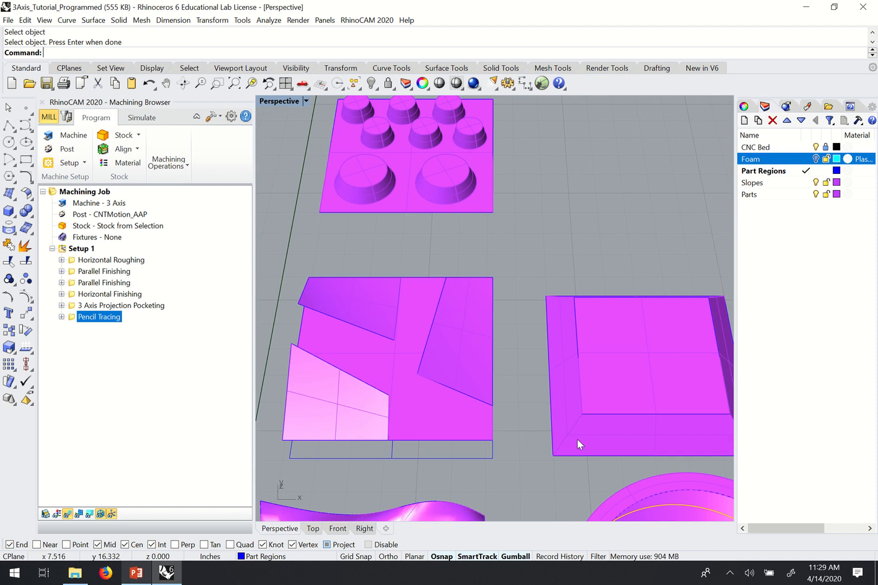
pyautogui.scroll(-3, 618, 327)
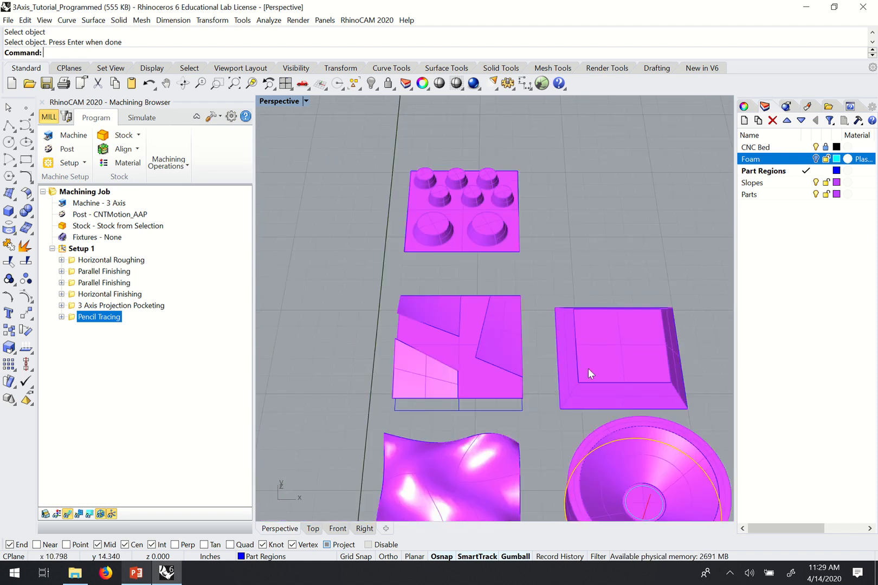
# - Duplicate the Pencil Tracing operation and remove all part regions from the copy
pyautogui.hotkey('ctrl', 'v')
pyautogui.click(72, 328)
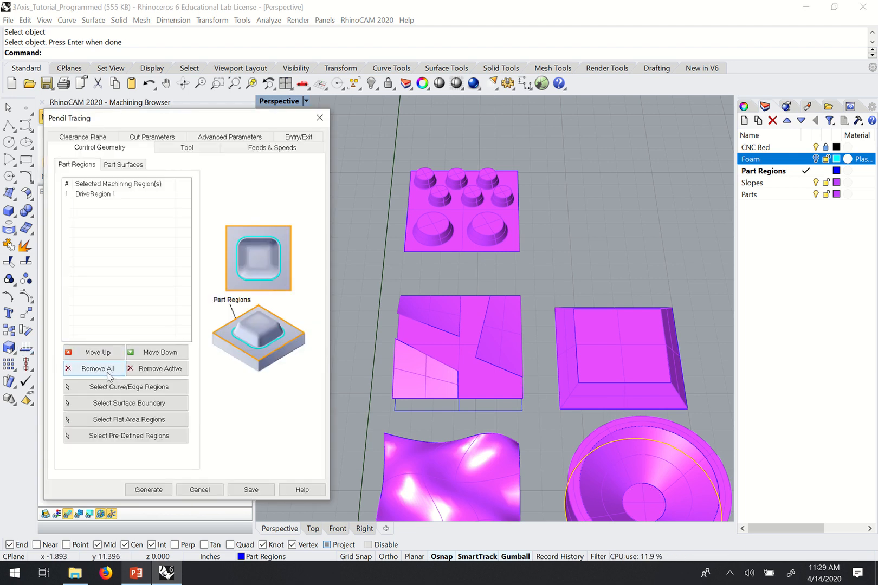
pyautogui.click(108, 372)
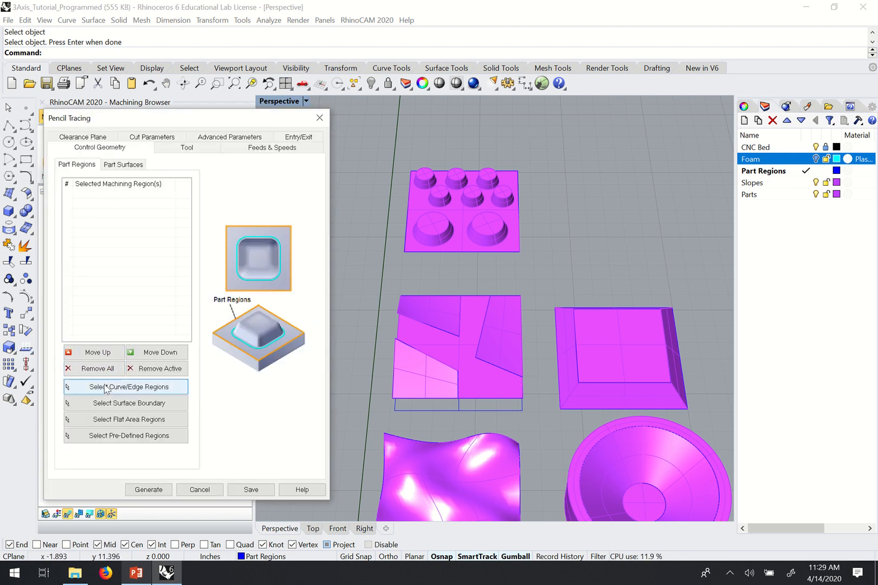
# - Assign the outer boundary curves of the faceted part and the studded part as the copy's part regions and generate its toolpath
pyautogui.click(106, 387)
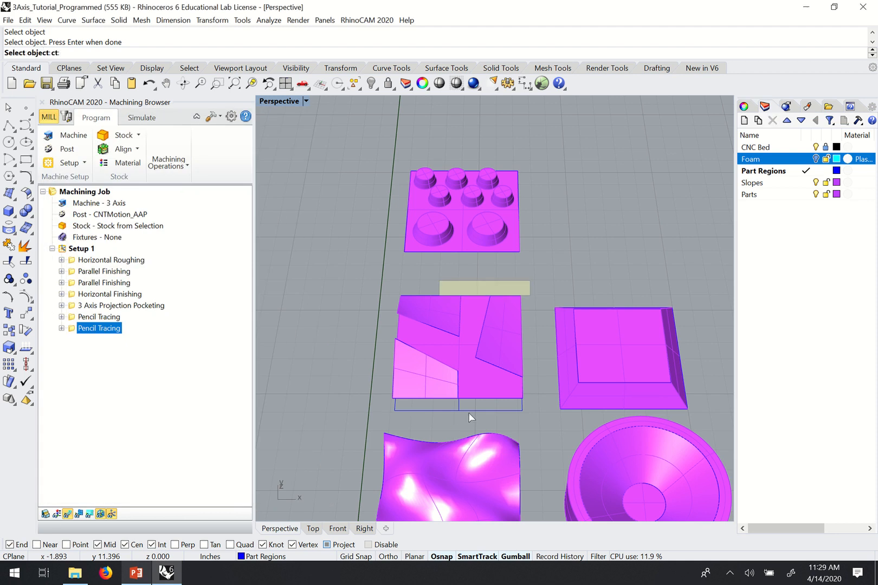
pyautogui.click(468, 413)
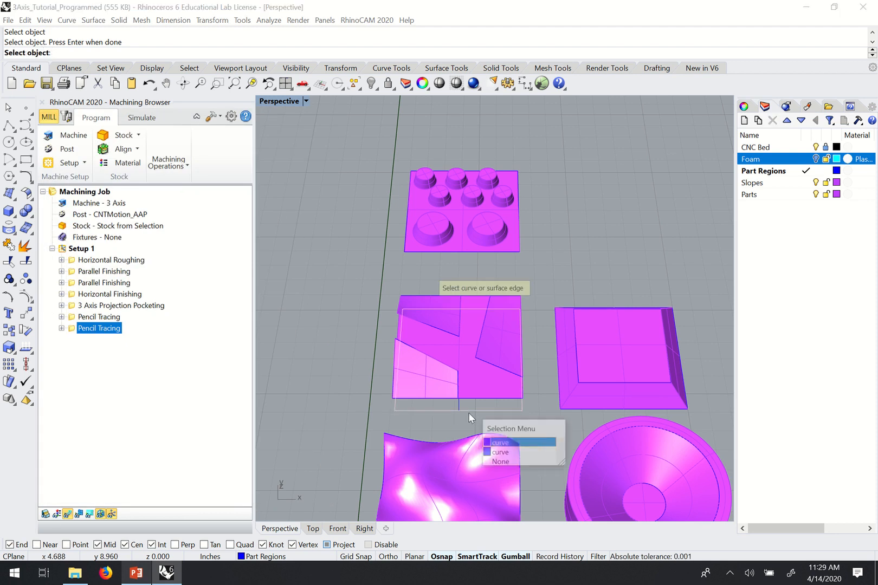
pyautogui.click(498, 444)
pyautogui.click(476, 252)
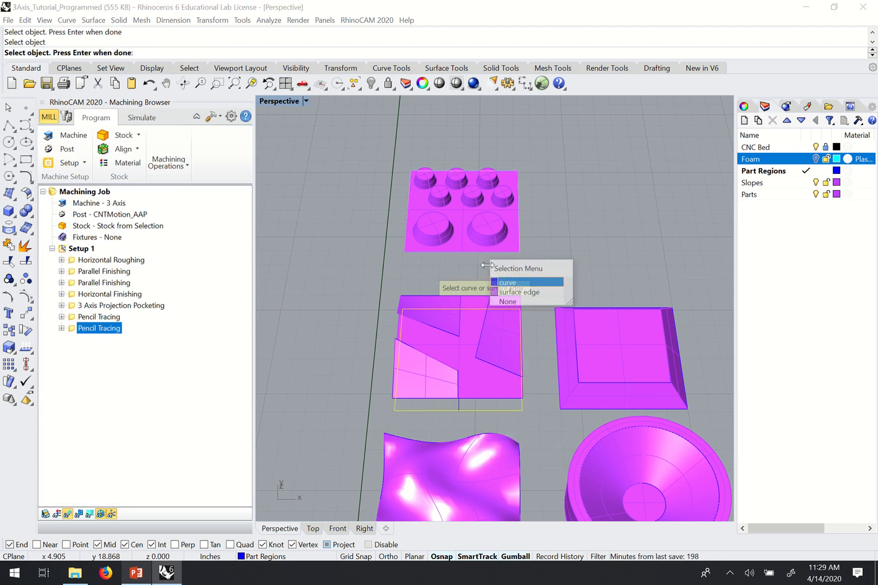
pyautogui.click(509, 283)
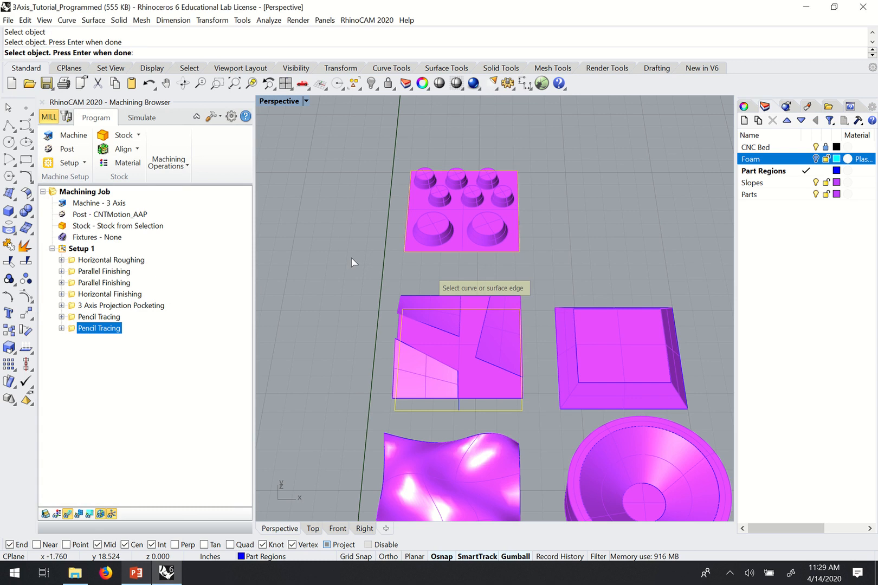
pyautogui.press('Return')
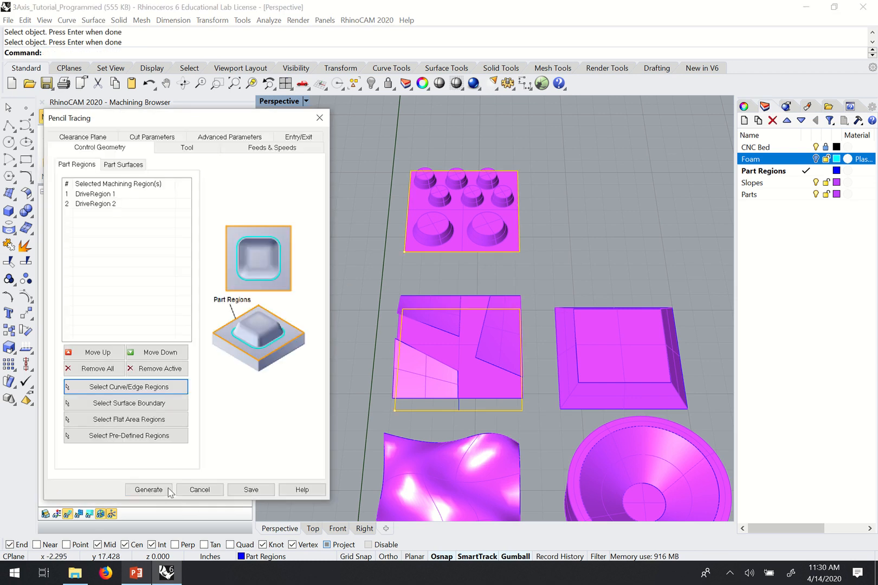
pyautogui.click(148, 489)
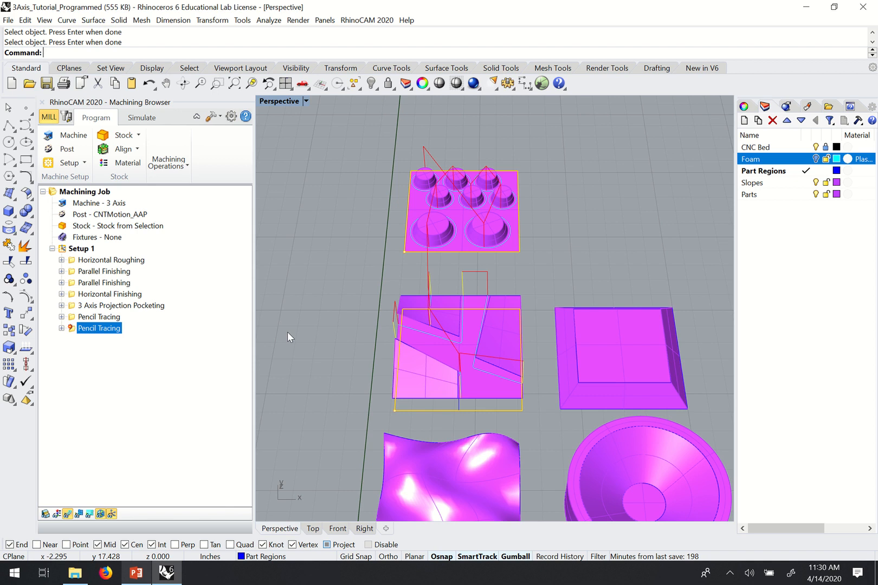
# - Examine the pencil tracing toolpaths around the bases of the studs and along the faceted part's inner edges
pyautogui.moveTo(360, 266); pyautogui.dragTo(298, 314, button='right')
pyautogui.scroll(5, 343, 290)
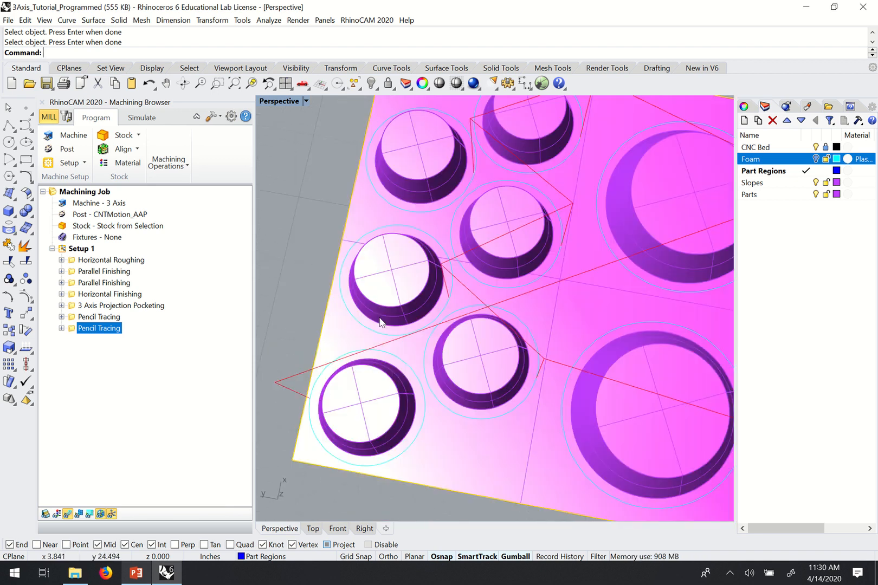
pyautogui.scroll(-3, 510, 306)
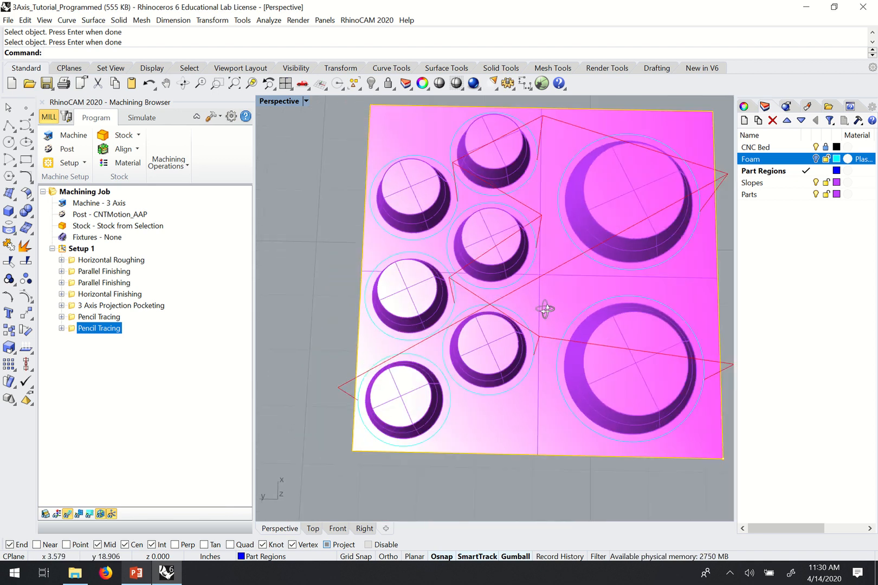
pyautogui.moveTo(545, 310); pyautogui.dragTo(526, 280, button='right')
pyautogui.scroll(-2, 553, 315)
pyautogui.moveTo(563, 325); pyautogui.dragTo(443, 333, button='right')
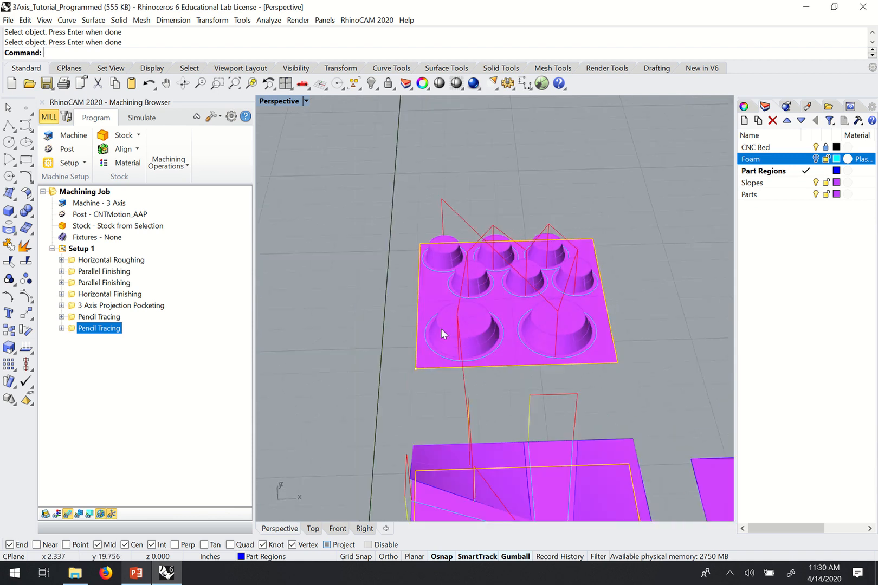
pyautogui.scroll(-2, 449, 300)
pyautogui.scroll(-2, 485, 371)
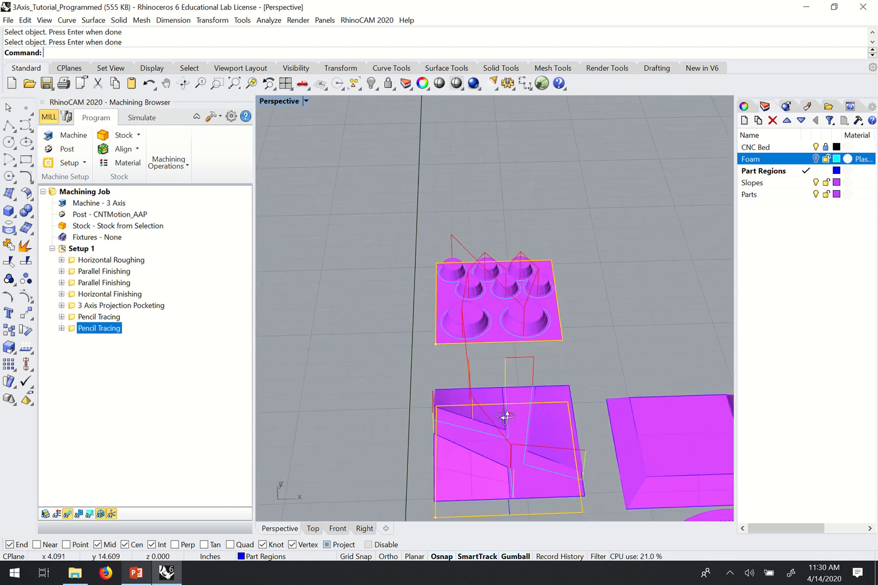
# - Examine the pencil tracing passes where the faceted part's sloped faces meet its flat floor
pyautogui.scroll(3, 486, 418)
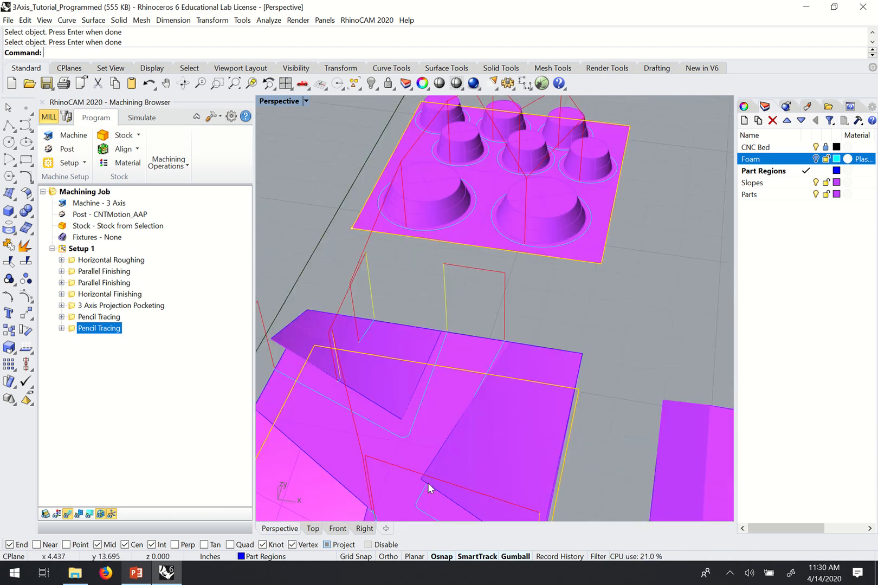
pyautogui.scroll(-2, 430, 477)
pyautogui.moveTo(553, 431); pyautogui.dragTo(520, 326, button='right')
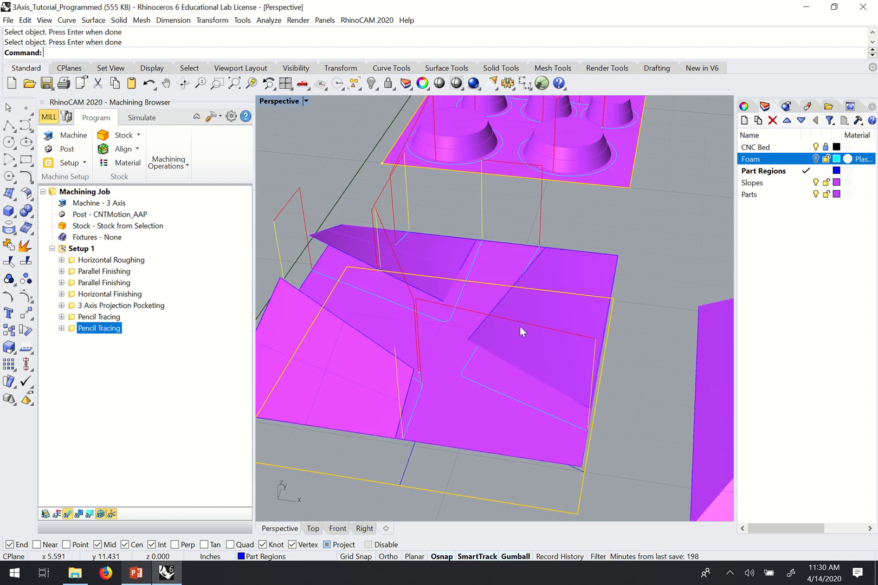
pyautogui.moveTo(498, 365); pyautogui.dragTo(464, 344, button='right')
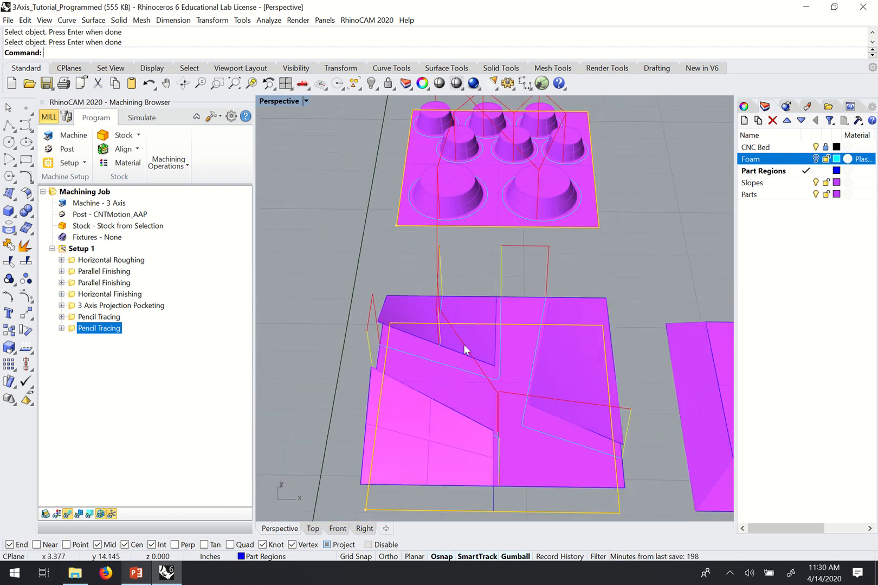
pyautogui.scroll(-1, 377, 327)
pyautogui.scroll(2, 465, 390)
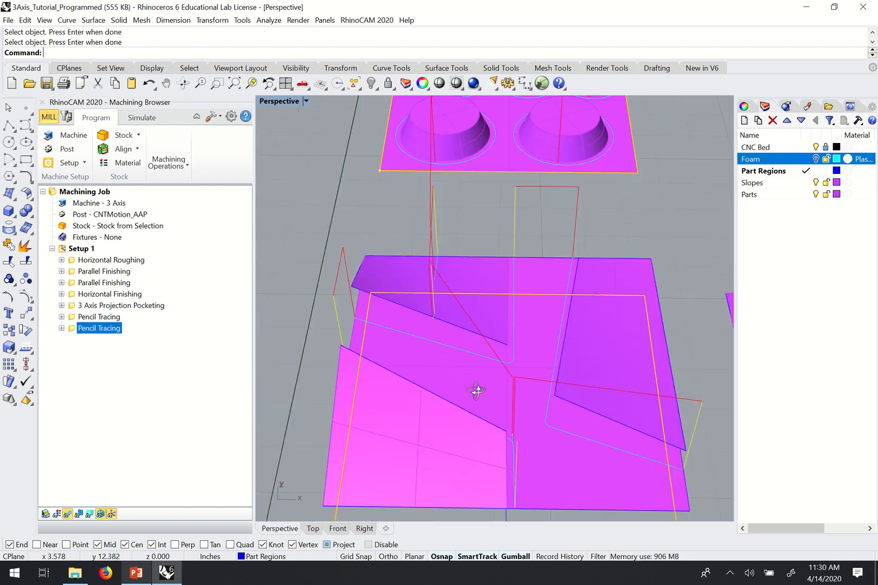
pyautogui.scroll(3, 451, 420)
pyautogui.scroll(-2, 401, 314)
pyautogui.scroll(1, 415, 326)
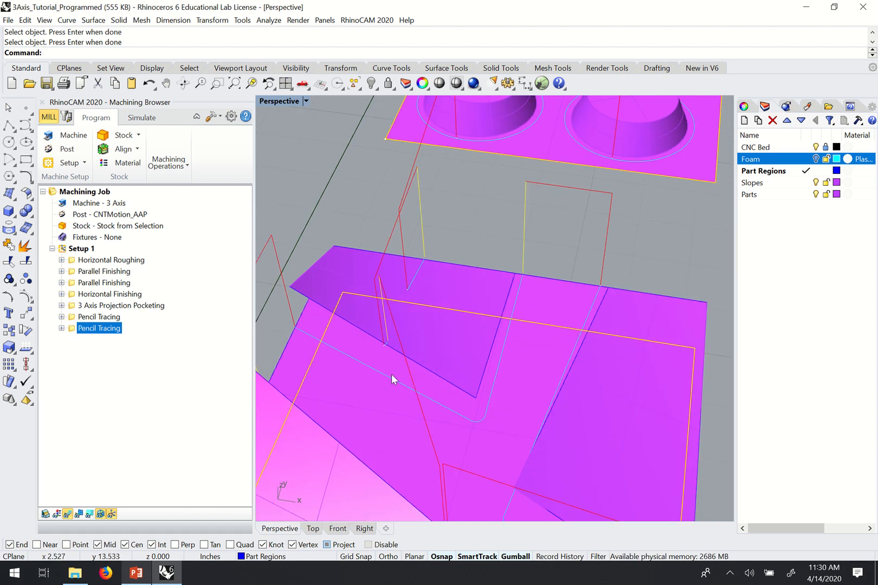
pyautogui.scroll(-3, 391, 374)
pyautogui.scroll(1, 479, 367)
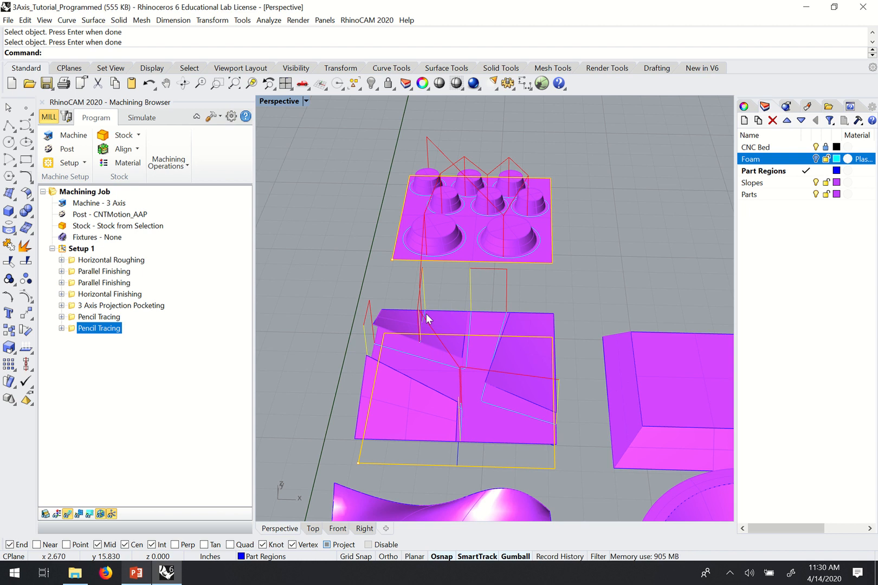
# - Examine the pencil tracing passes on the faceted part's rear sloped face and the travel moves linking them with the studded part
pyautogui.scroll(3, 425, 315)
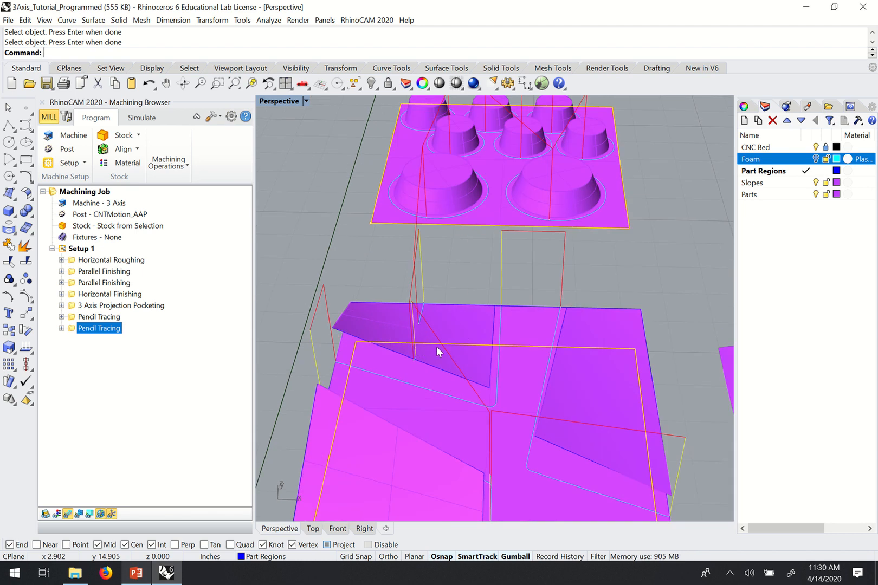
pyautogui.scroll(-5, 401, 389)
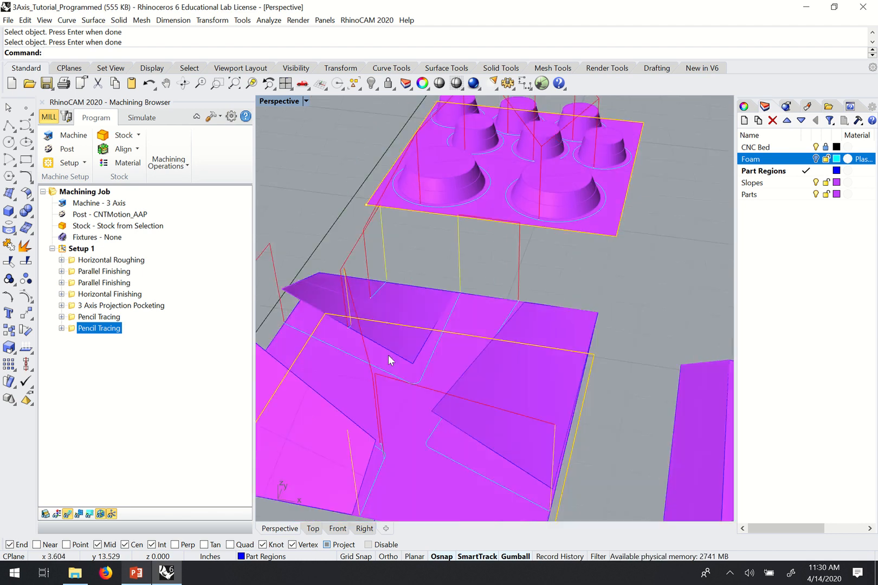
pyautogui.scroll(4, 413, 363)
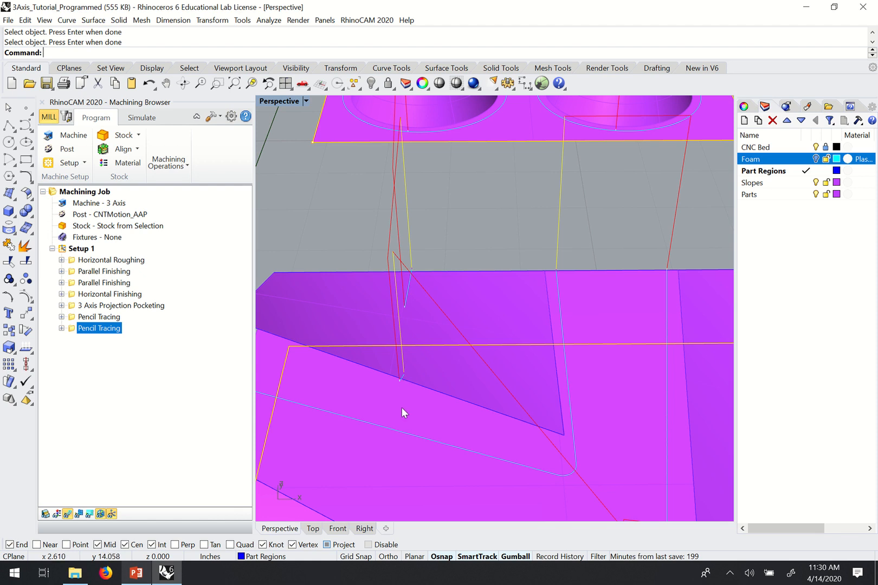
pyautogui.scroll(-4, 401, 408)
pyautogui.scroll(-2, 437, 406)
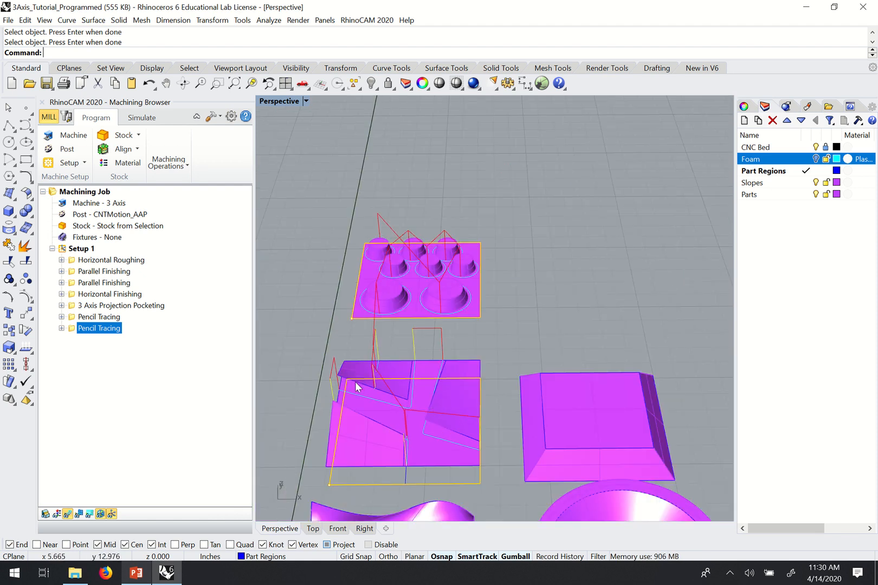
pyautogui.moveTo(372, 390); pyautogui.dragTo(331, 364, button='right')
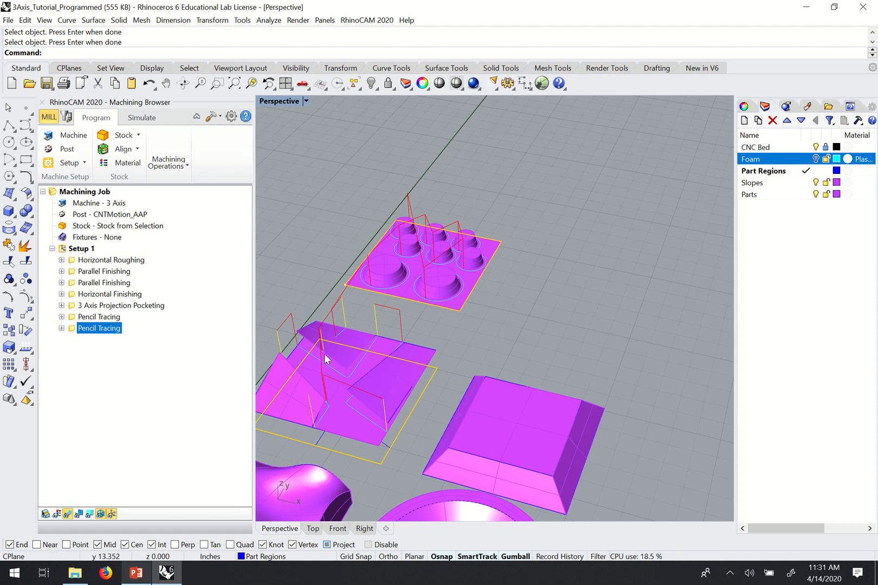
pyautogui.scroll(3, 324, 358)
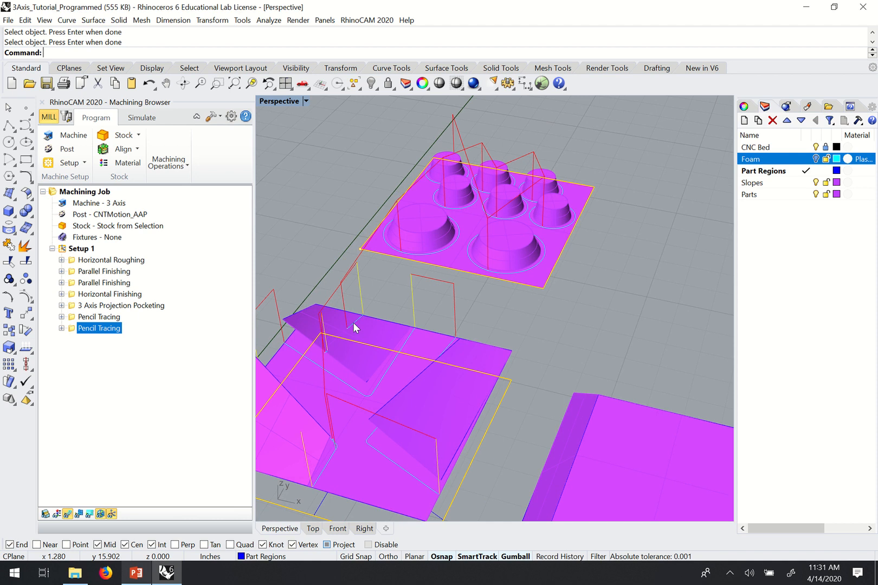
pyautogui.scroll(3, 385, 350)
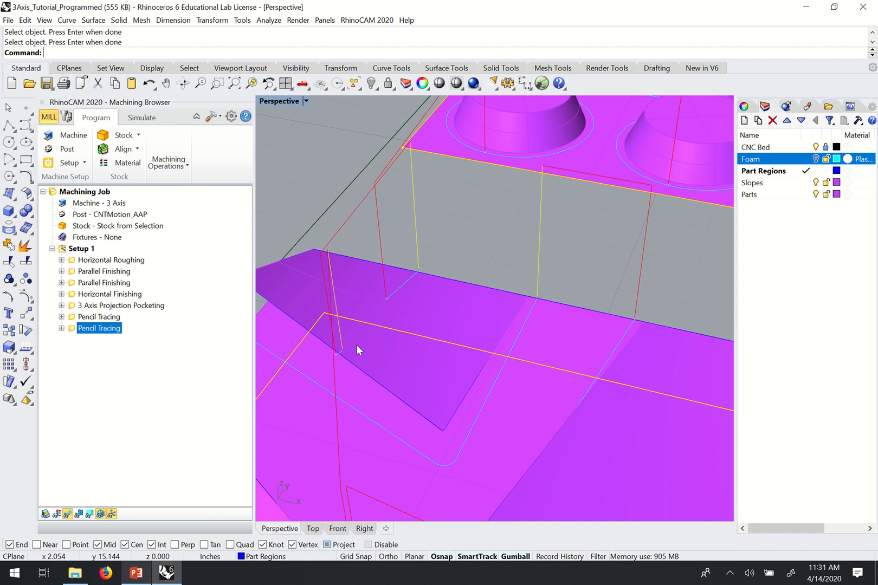
pyautogui.scroll(-5, 432, 354)
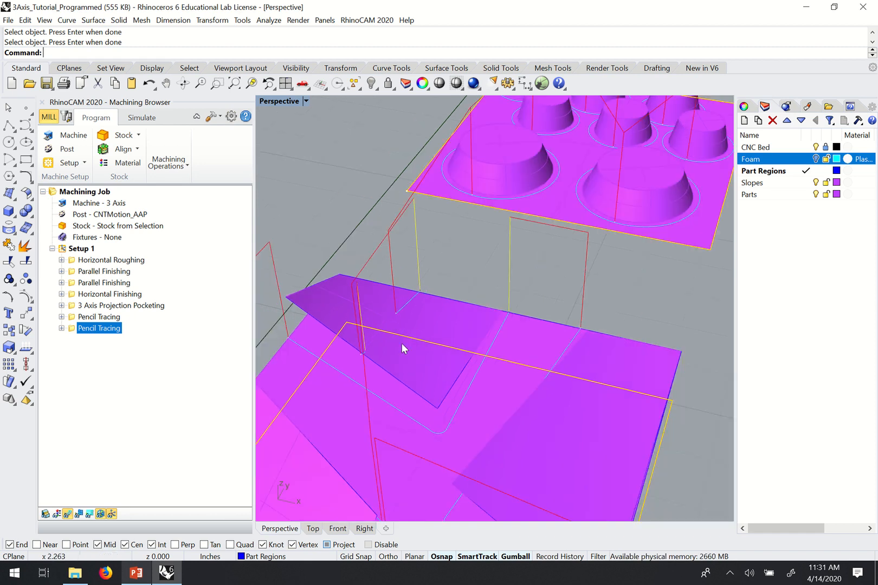
pyautogui.moveTo(418, 334); pyautogui.dragTo(413, 340, button='right')
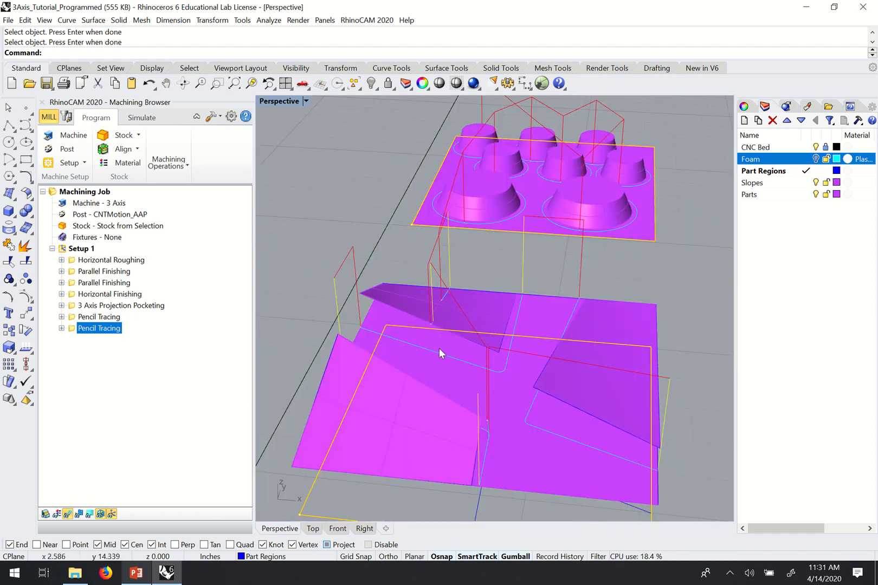
pyautogui.scroll(4, 438, 315)
pyautogui.scroll(-2, 421, 300)
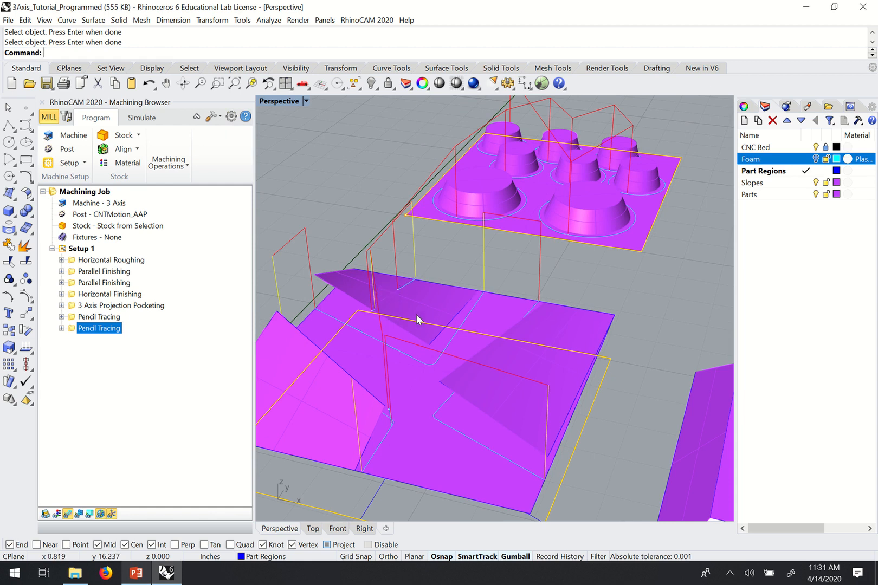
pyautogui.scroll(-3, 408, 296)
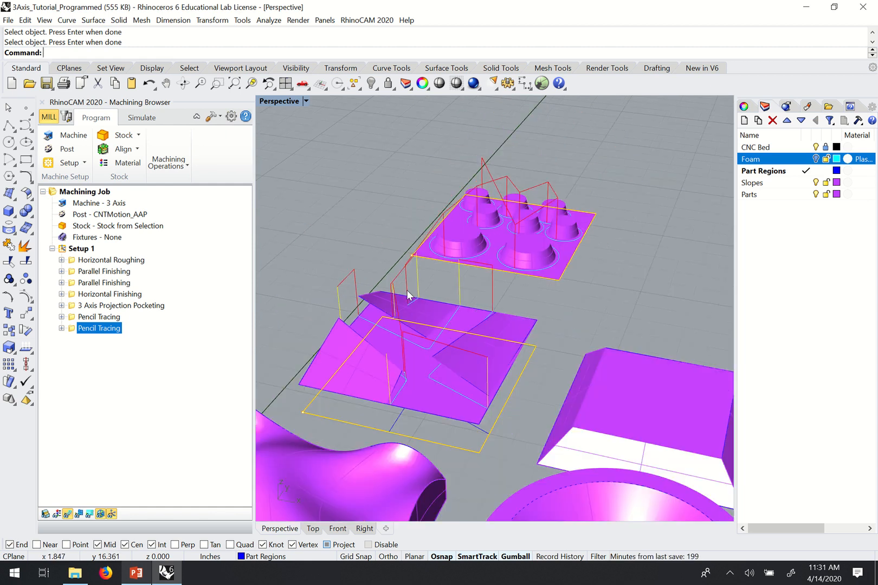
pyautogui.scroll(2, 410, 307)
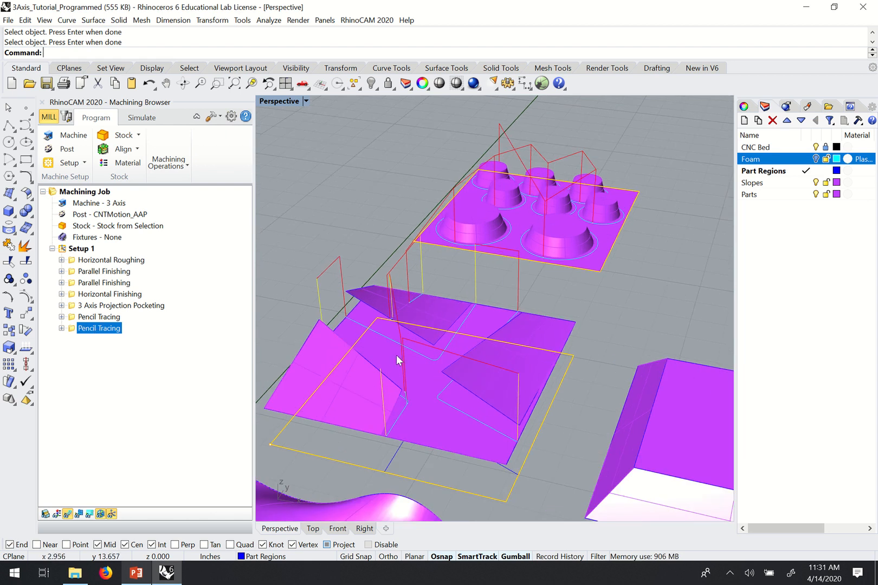
pyautogui.scroll(1, 409, 358)
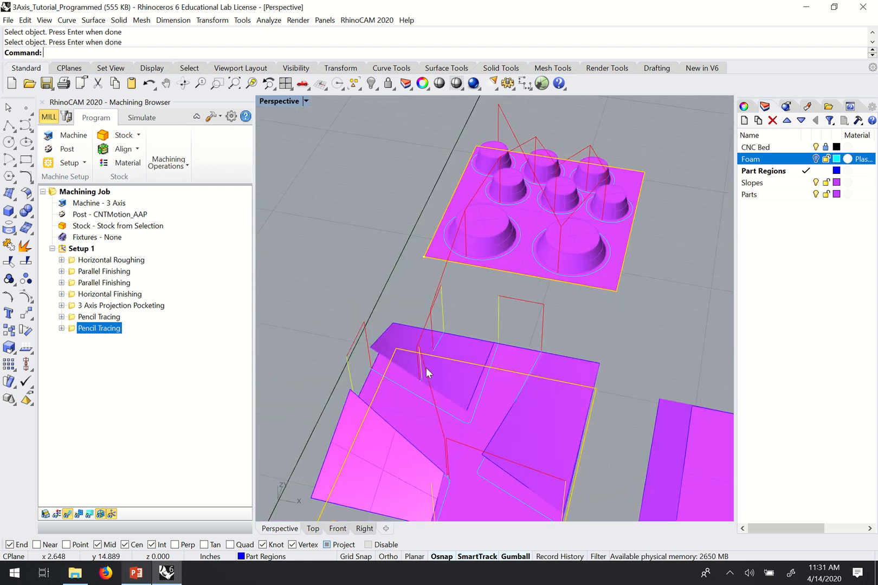
pyautogui.scroll(-2, 428, 368)
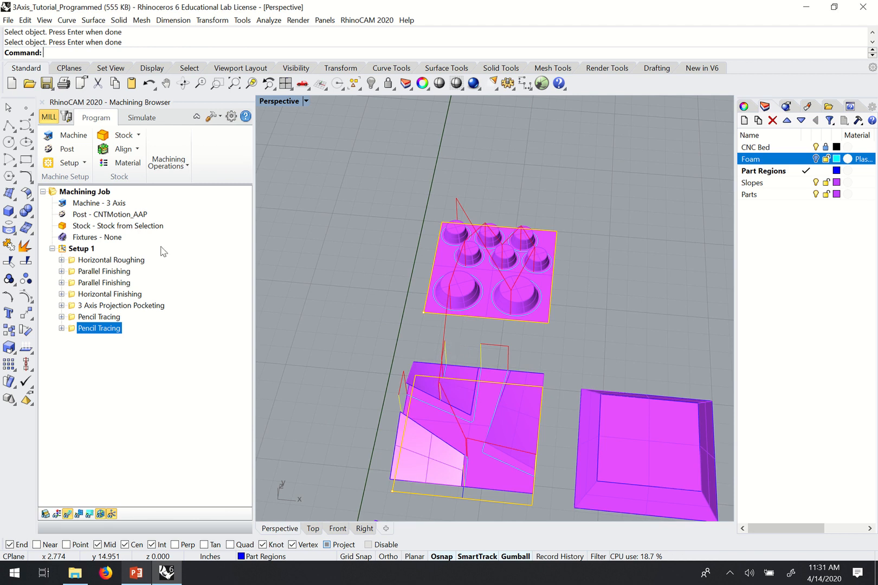
# - Simulate all machining operations of Setup 1 through to the end
pyautogui.click(139, 118)
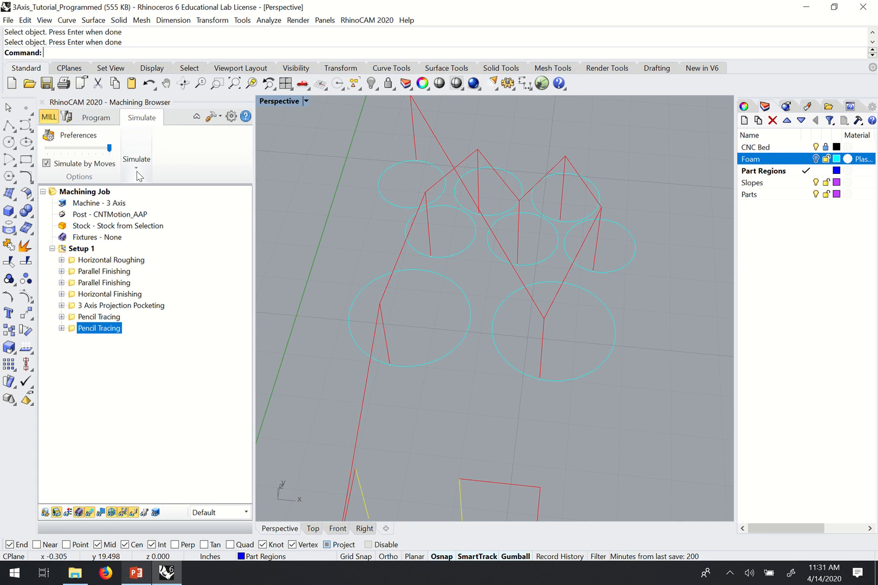
pyautogui.click(136, 170)
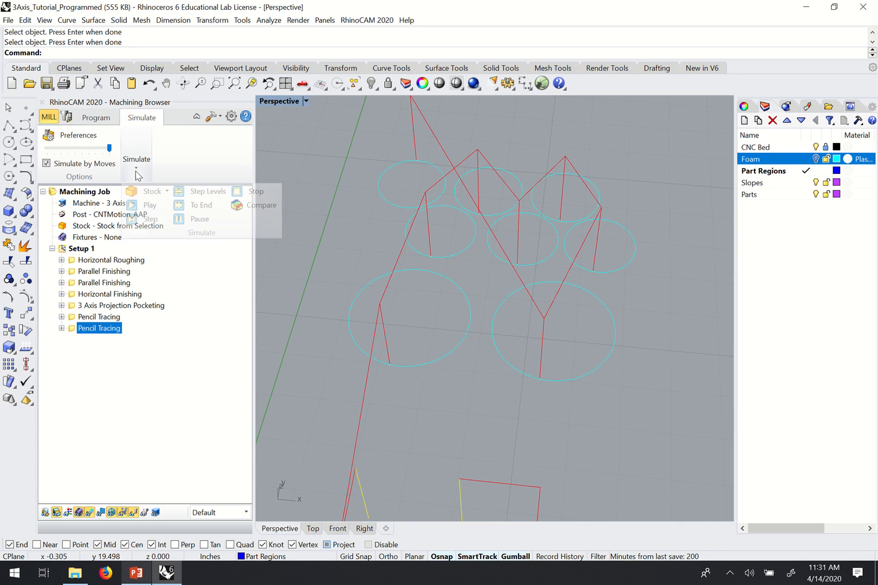
pyautogui.click(81, 249)
pyautogui.click(144, 168)
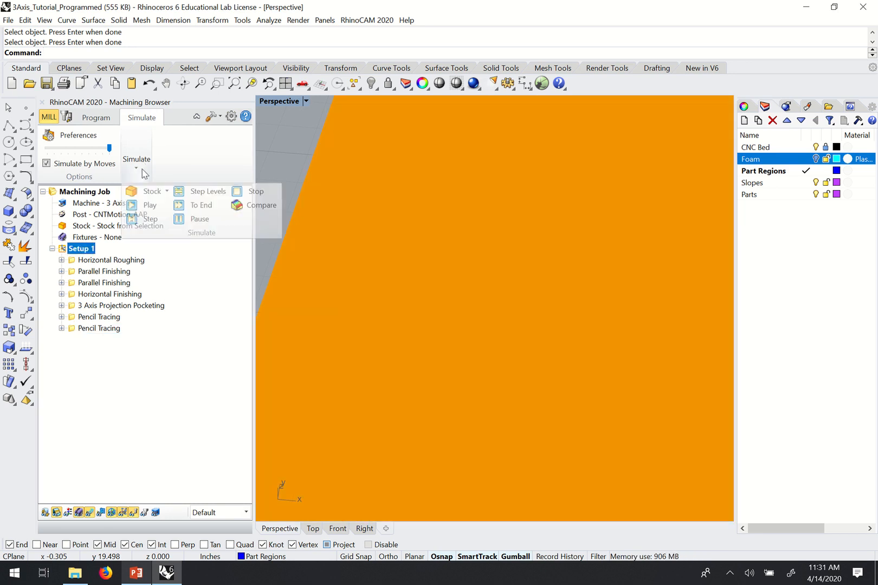
pyautogui.click(196, 206)
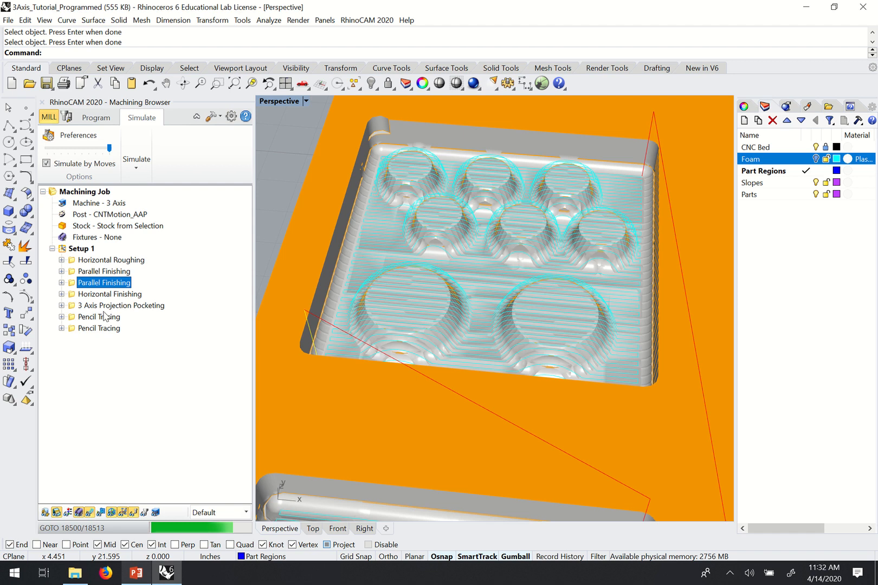
# - Watch the simulated finishing cuts on the studded part and across the whole foam block
pyautogui.press('Down')
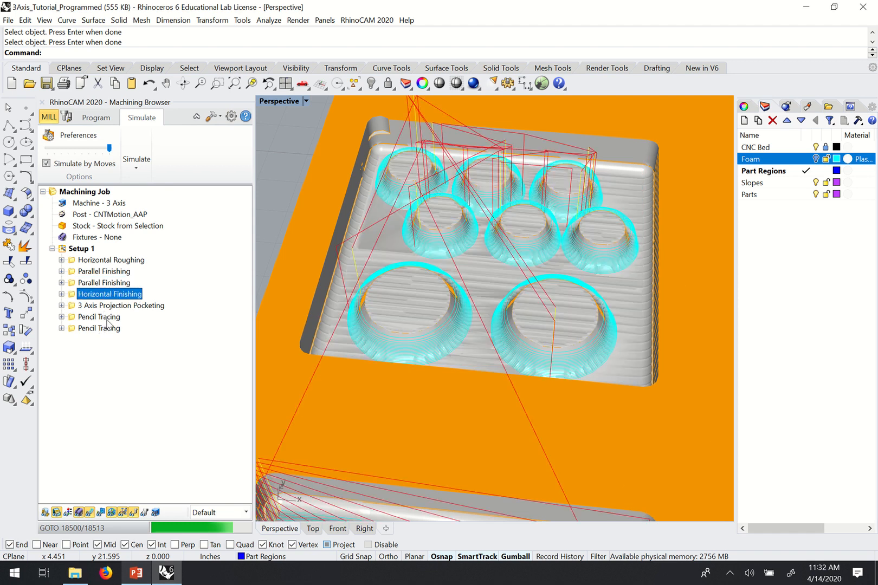
pyautogui.click(463, 306)
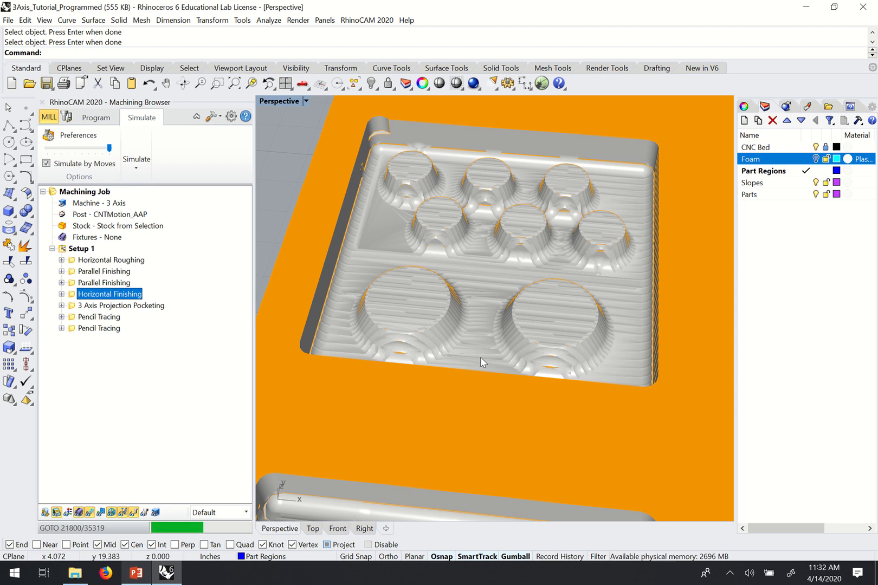
pyautogui.scroll(-3, 481, 357)
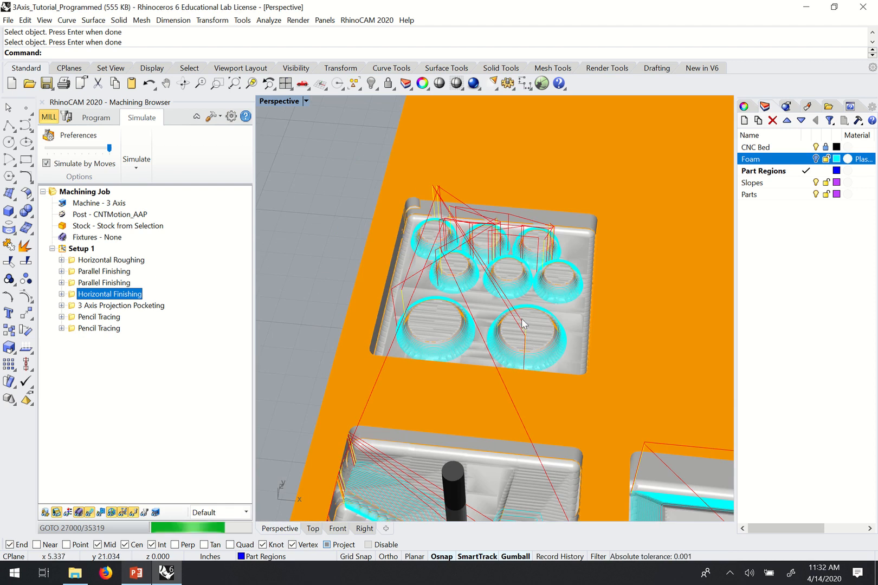
pyautogui.scroll(-2, 526, 325)
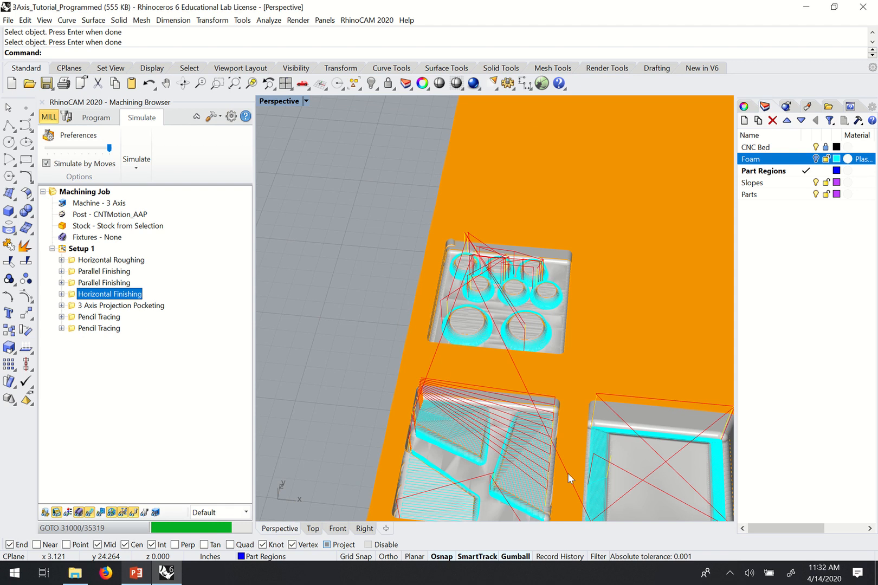
pyautogui.scroll(-3, 545, 421)
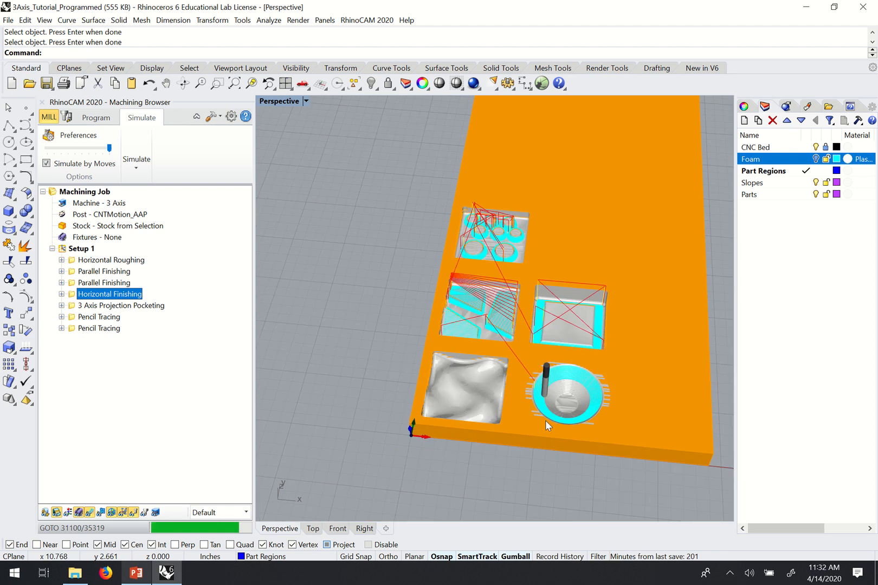
pyautogui.scroll(3, 546, 421)
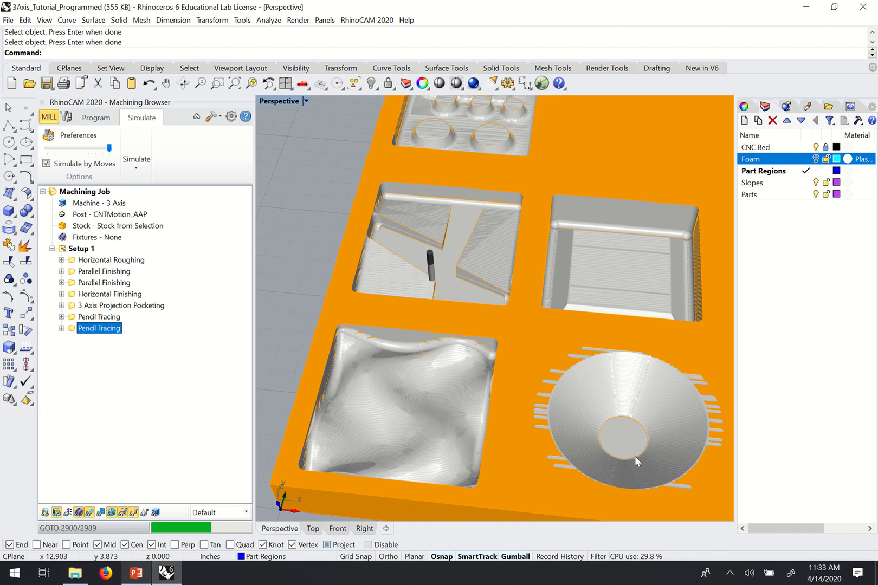
# - Examine the bowl's simulated flat floor with the 3 Axis Projection Pocketing toolpath and the first Pencil Tracing toolpath displayed in turn
pyautogui.scroll(8, 634, 455)
pyautogui.click(107, 307)
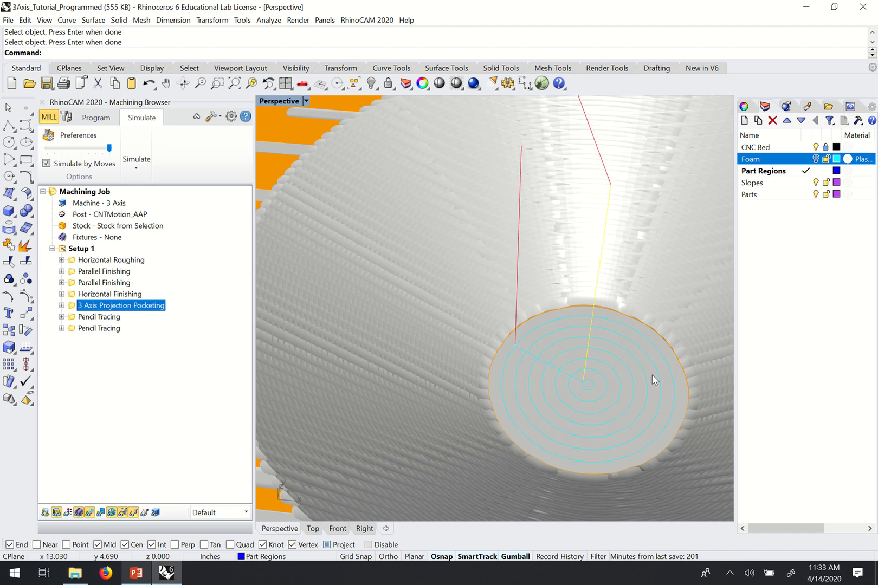
pyautogui.scroll(5, 606, 318)
pyautogui.scroll(4, 451, 334)
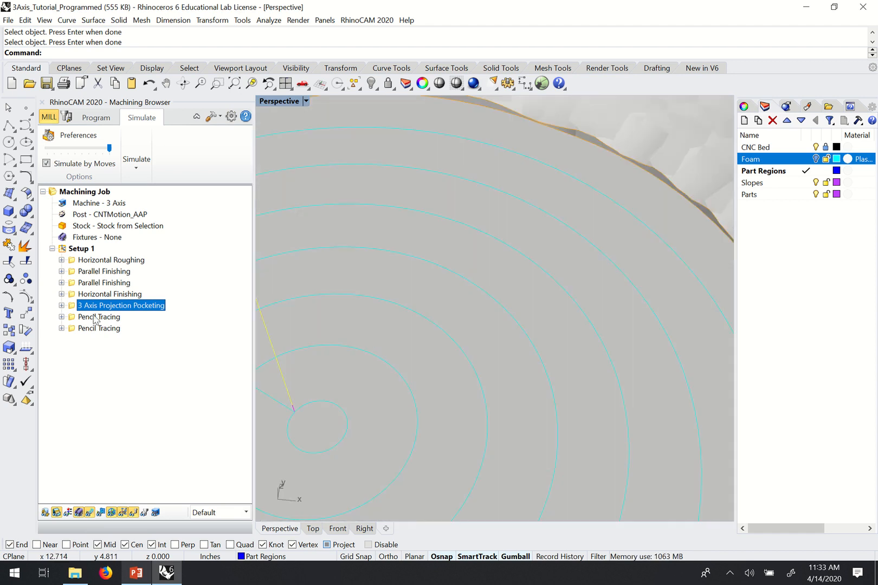
pyautogui.scroll(-5, 534, 301)
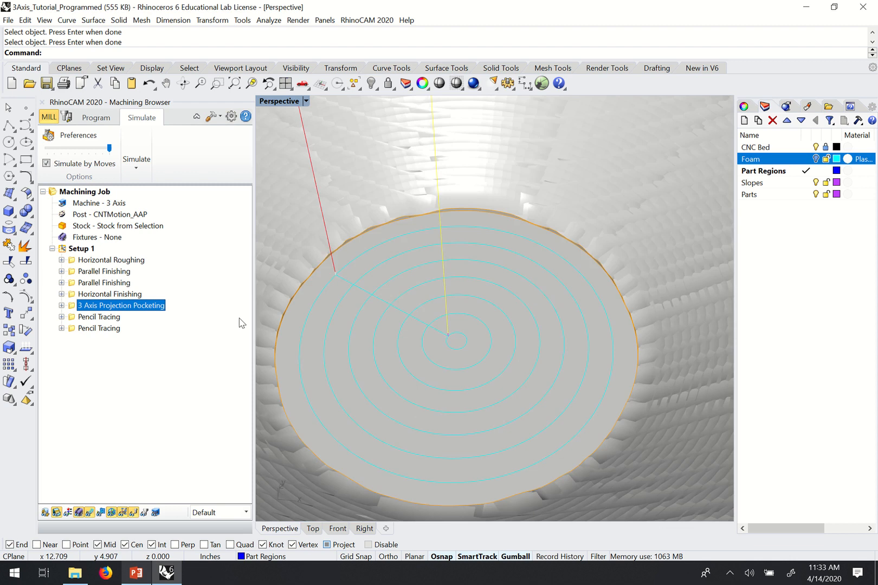
pyautogui.click(89, 318)
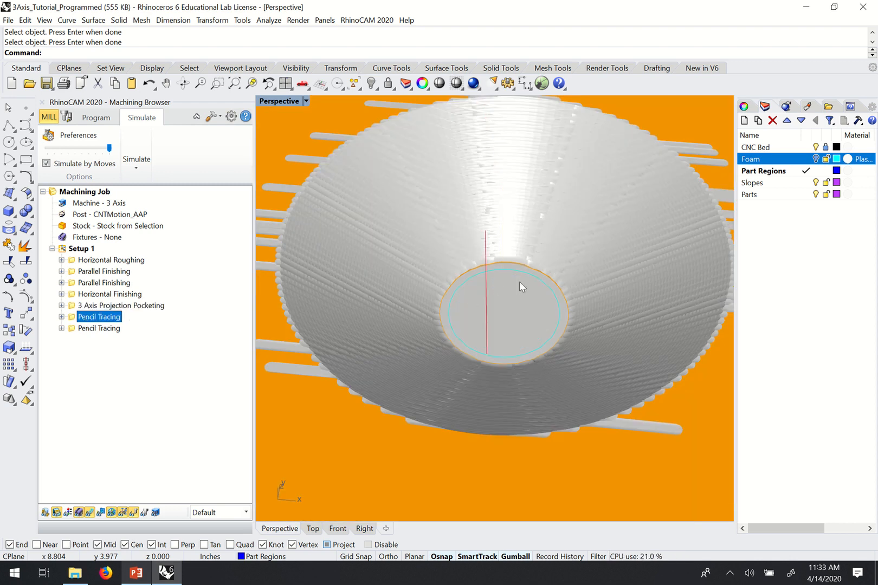
pyautogui.scroll(5, 519, 281)
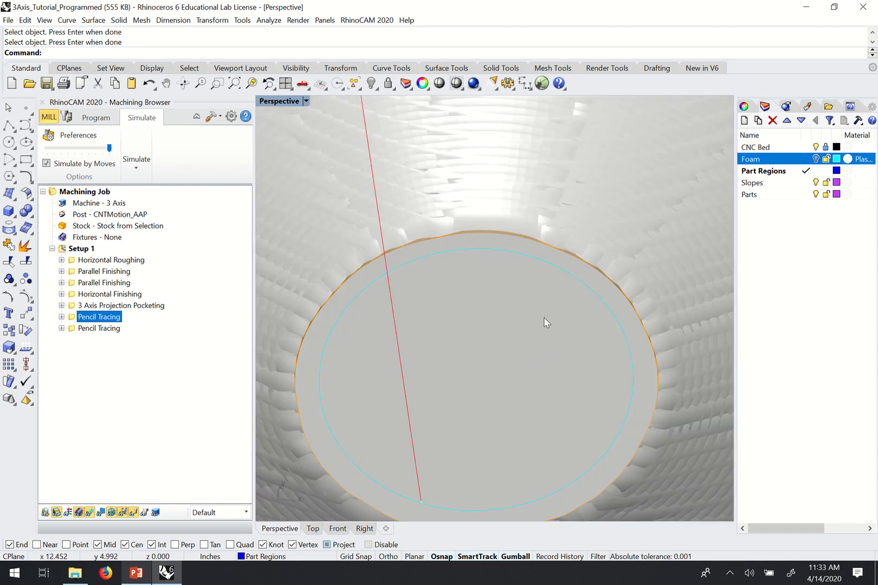
# - Display the 3 Axis Projection Pocketing toolpath and examine its passes on the bowl's floor and the faceted part's flat areas
pyautogui.click(105, 307)
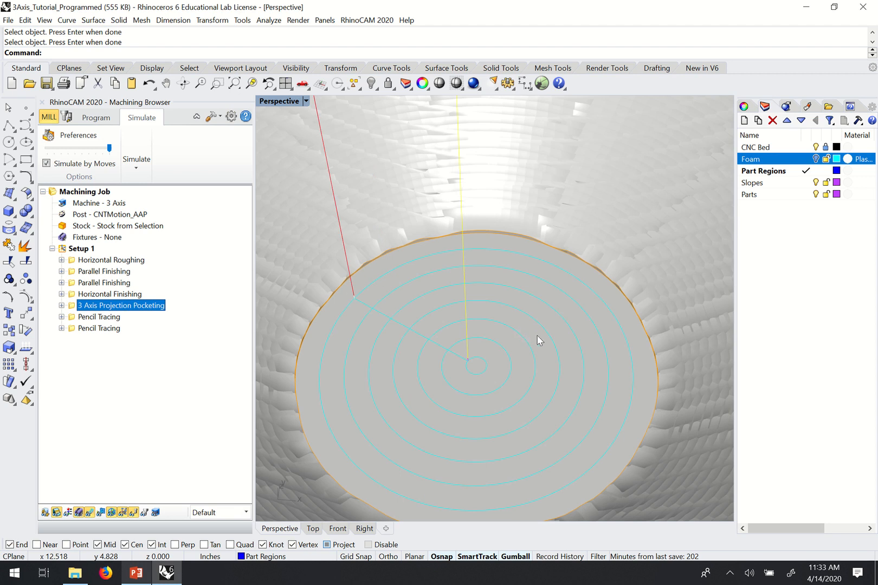
pyautogui.scroll(-3, 540, 339)
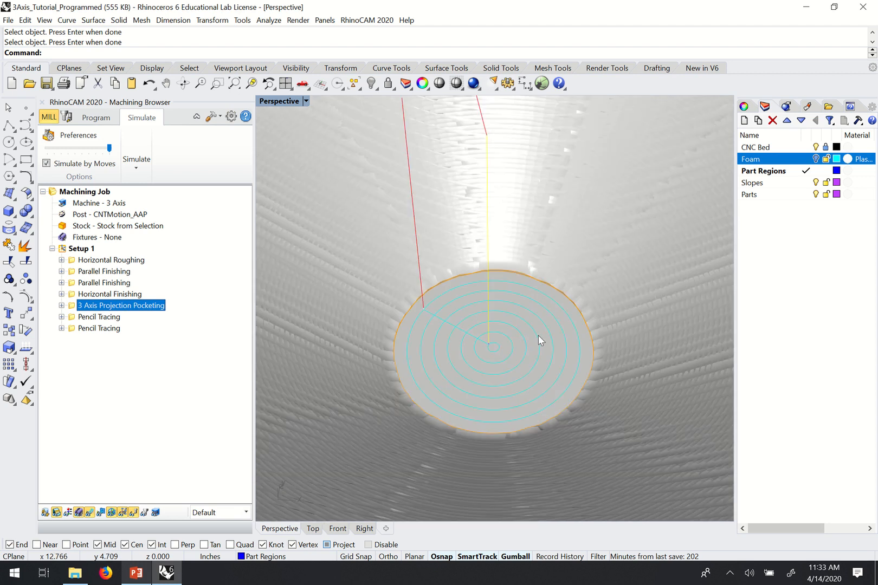
pyautogui.scroll(-5, 501, 348)
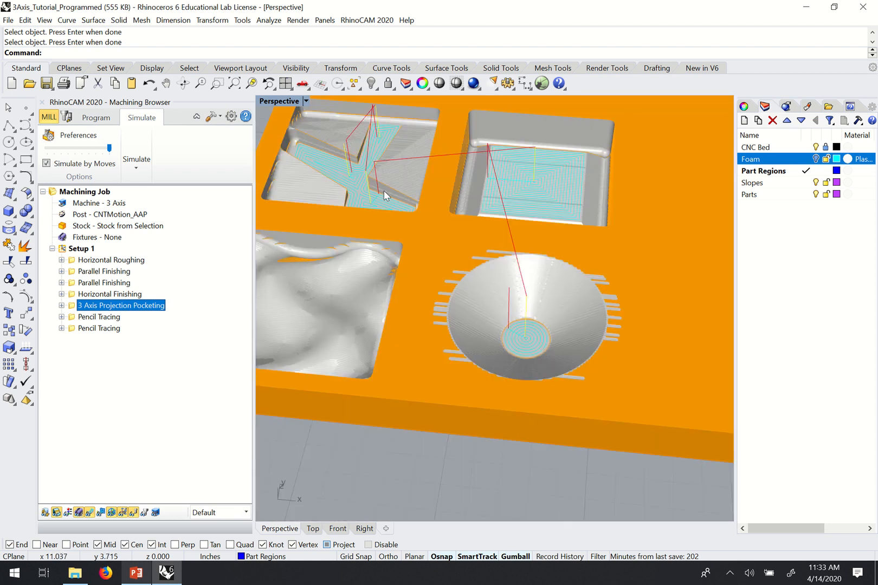
pyautogui.scroll(2, 386, 195)
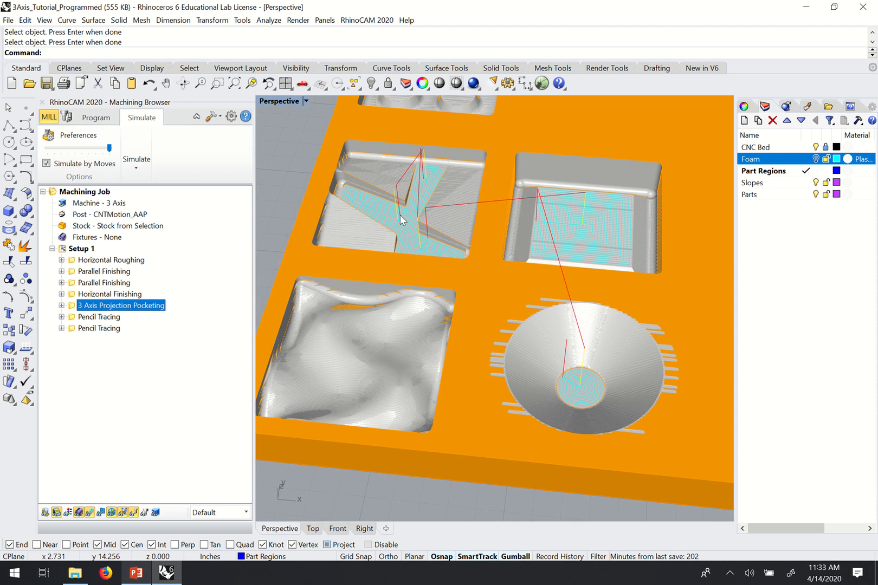
pyautogui.scroll(3, 391, 209)
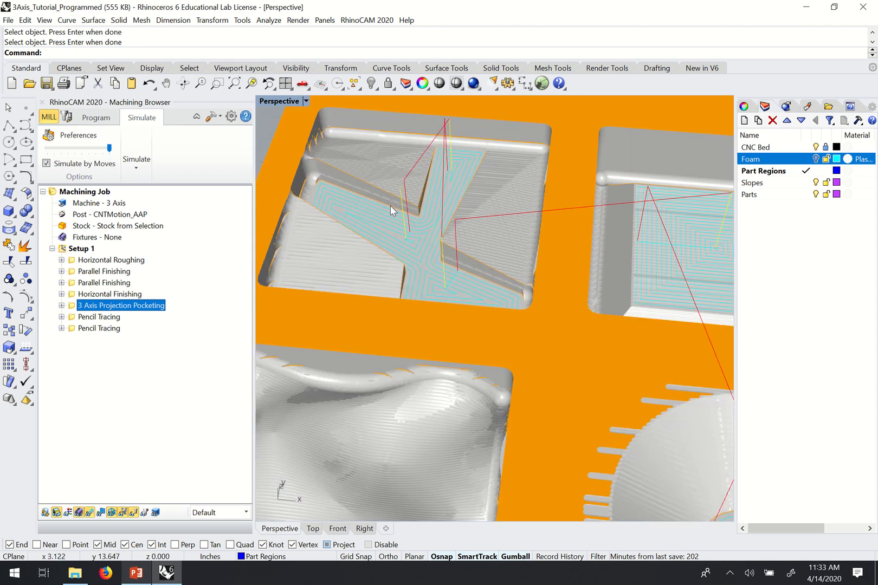
pyautogui.scroll(4, 391, 210)
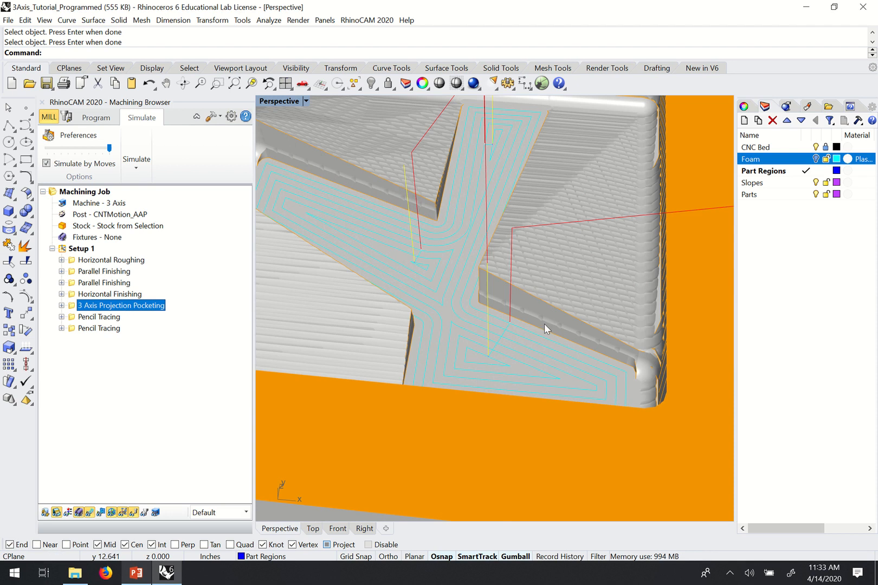
# - Display the second Pencil Tracing toolpath and examine its cuts along the base edges and corners of the faceted part
pyautogui.click(98, 328)
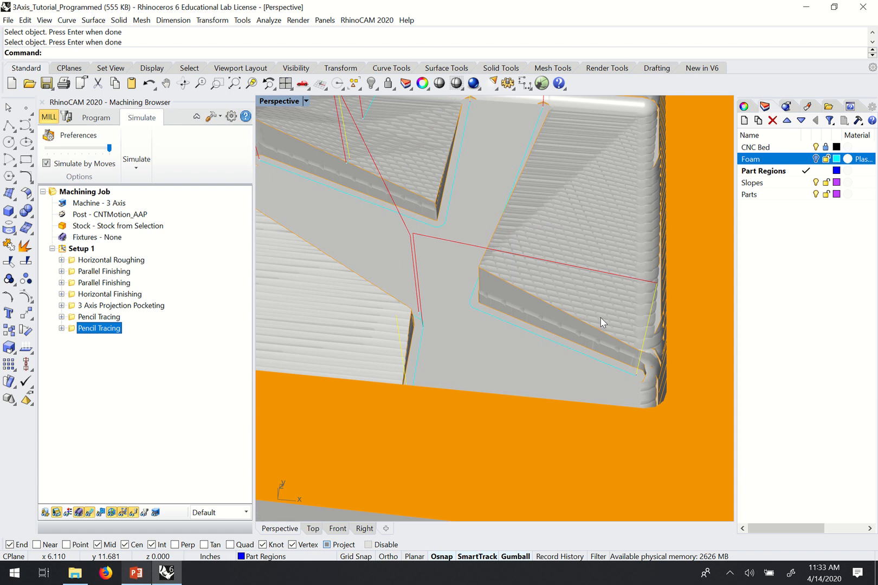
pyautogui.scroll(-5, 601, 317)
pyautogui.scroll(5, 539, 273)
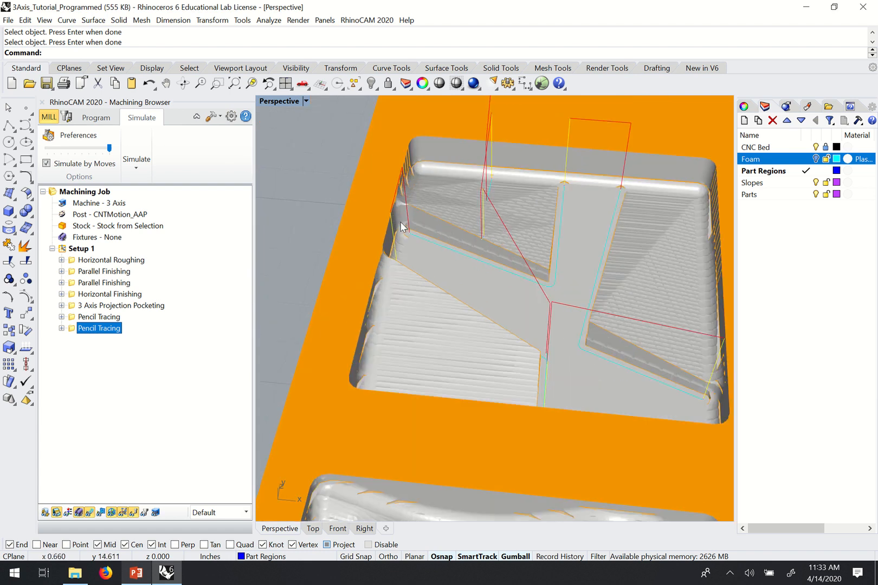
pyautogui.scroll(2, 563, 299)
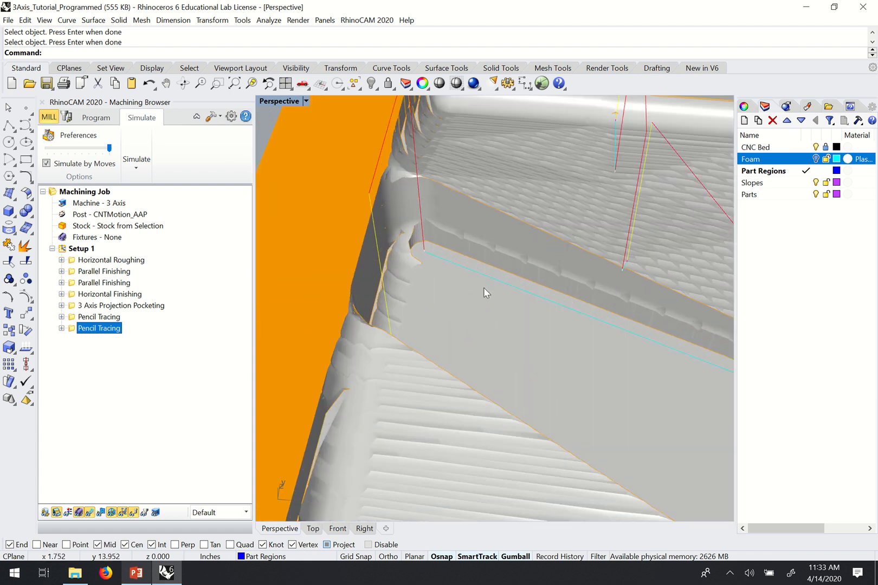
pyautogui.scroll(3, 401, 265)
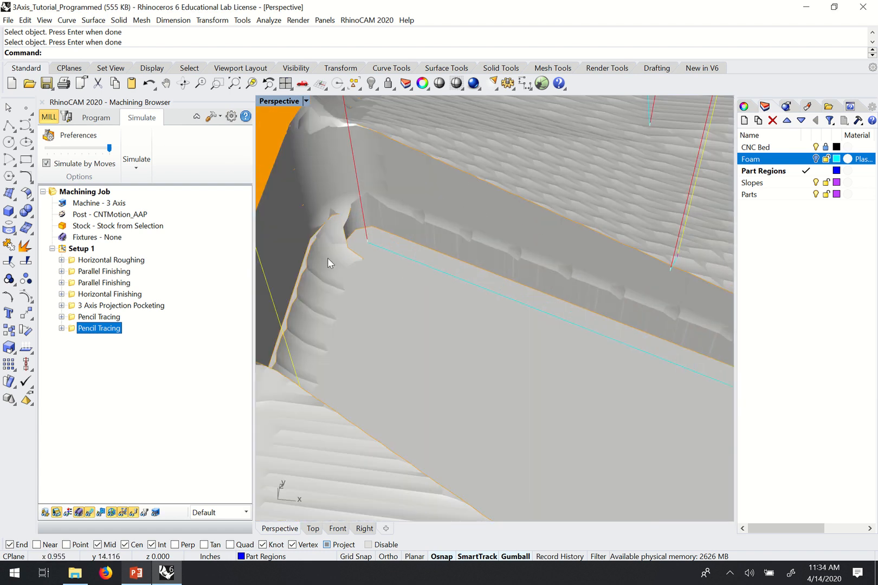
pyautogui.scroll(2, 364, 265)
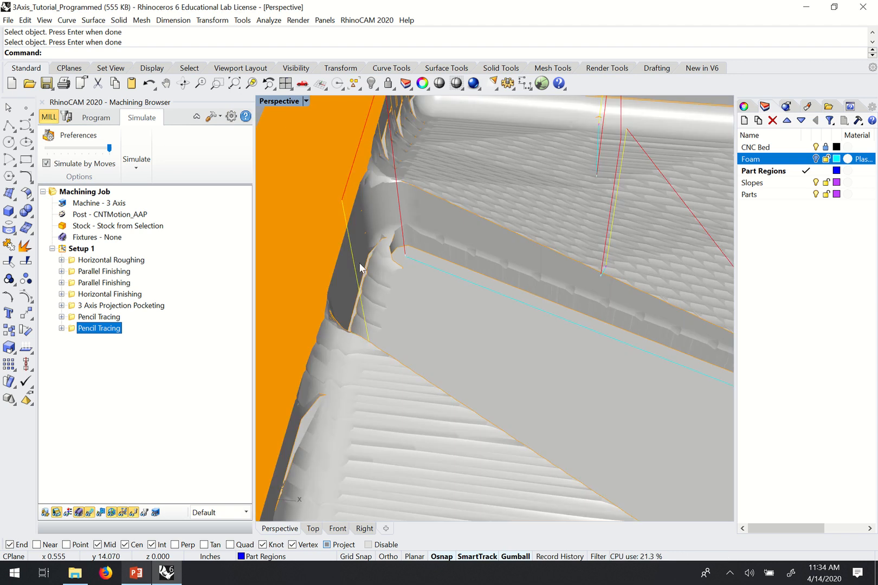
pyautogui.scroll(-3, 674, 376)
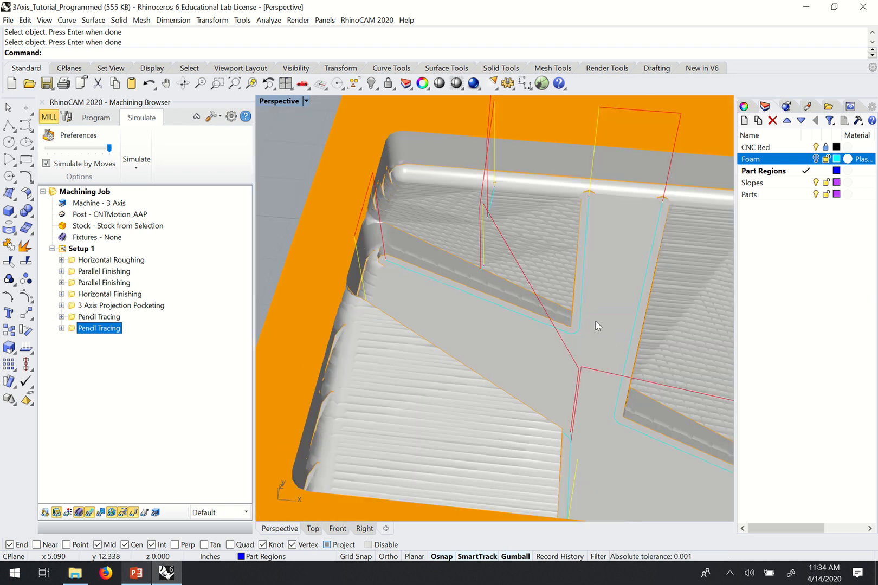
pyautogui.scroll(2, 585, 326)
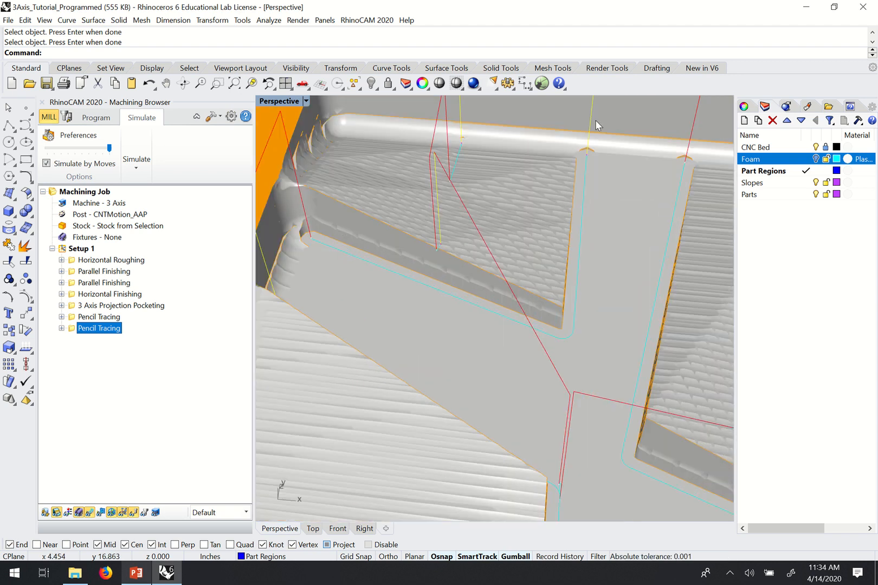
# - Compare the faceted part's simulated stock and toolpaths for 3 Axis Projection Pocketing and the second Pencil Tracing operation
pyautogui.click(103, 308)
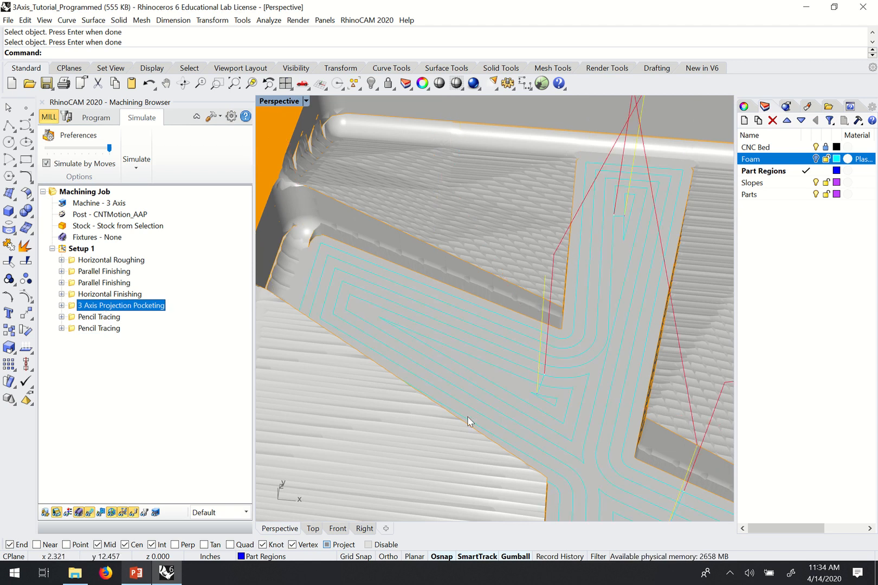
pyautogui.click(96, 329)
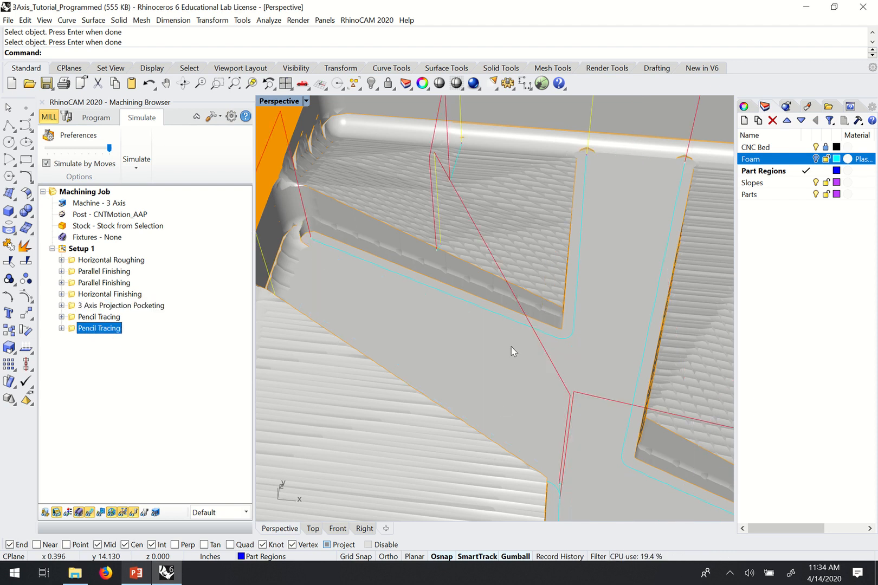
pyautogui.scroll(-2, 542, 399)
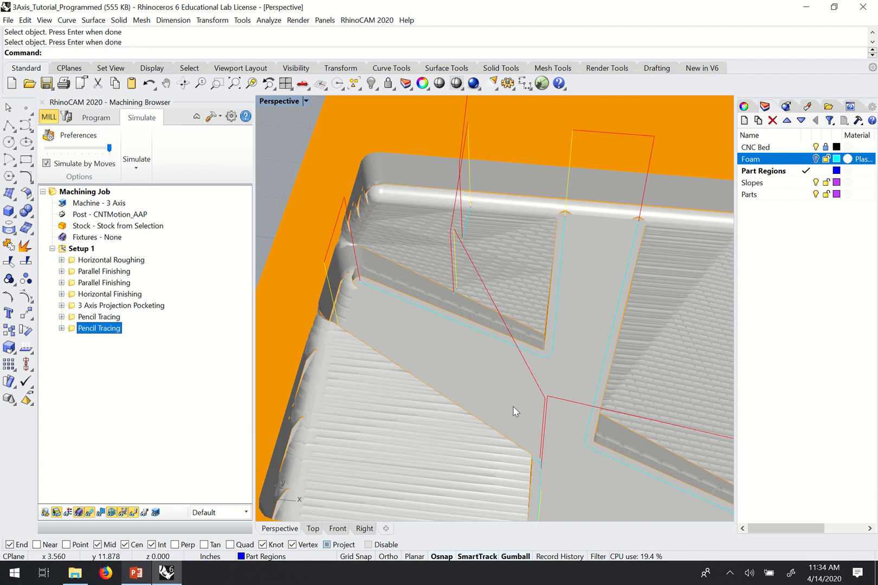
pyautogui.scroll(-2, 512, 406)
pyautogui.scroll(-1, 528, 352)
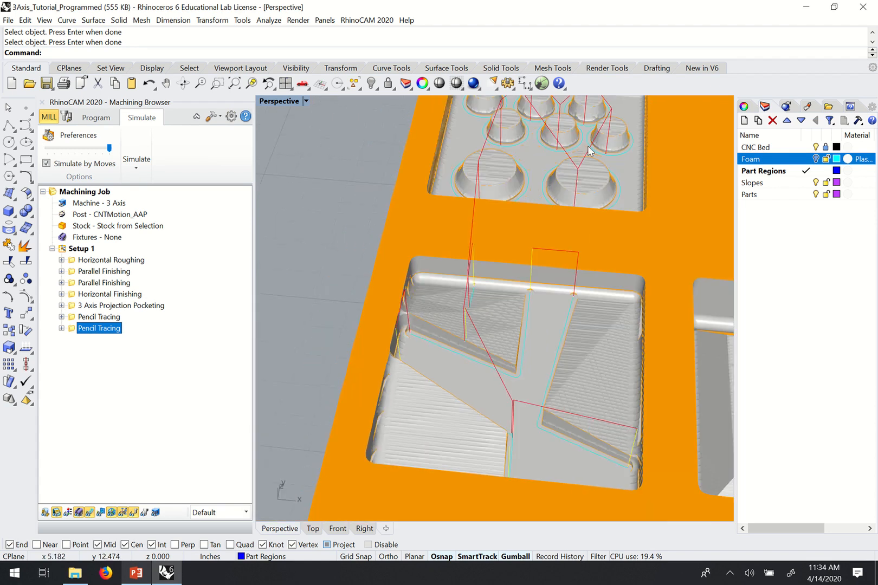
# - Examine the bases of the studs, comparing the simulated stock after 3 Axis Projection Pocketing and after the second Pencil Tracing operation
pyautogui.scroll(-1, 575, 125)
pyautogui.scroll(1, 546, 186)
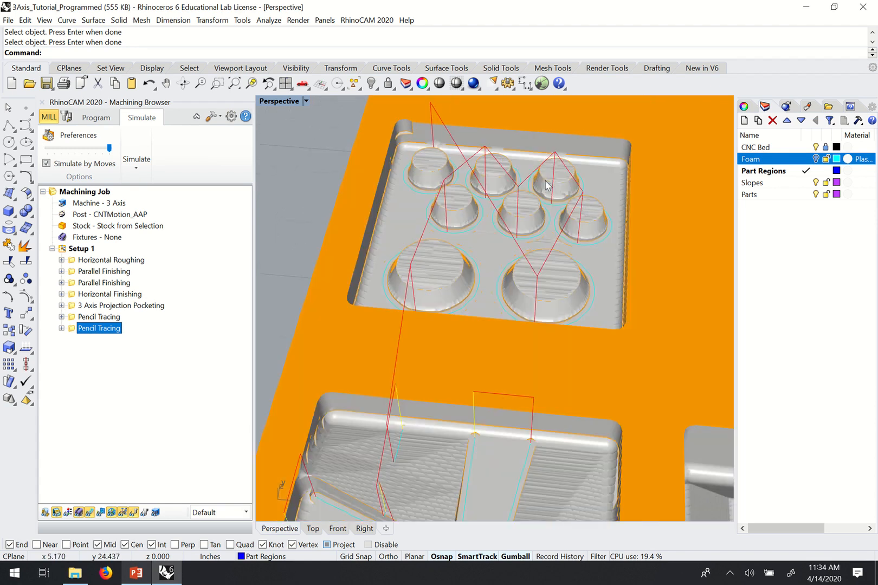
pyautogui.scroll(1, 493, 218)
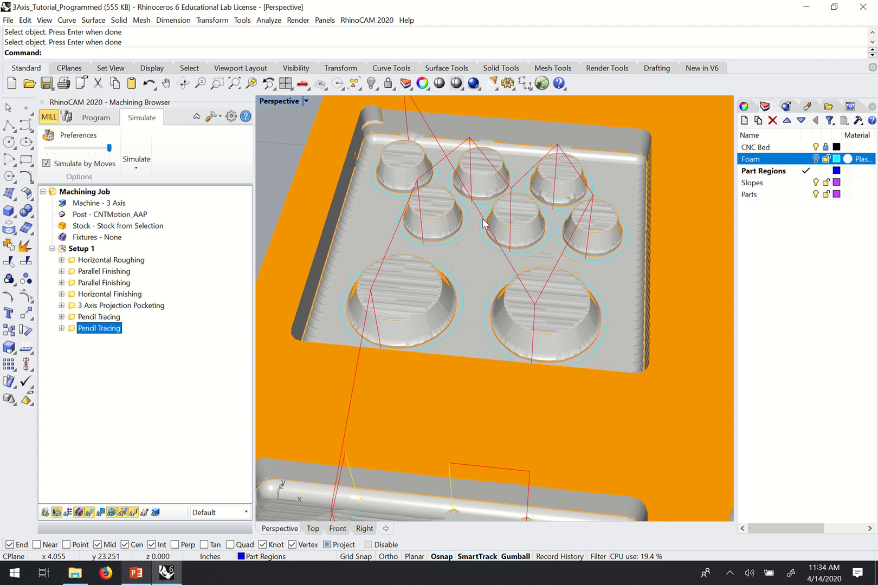
pyautogui.scroll(1, 484, 224)
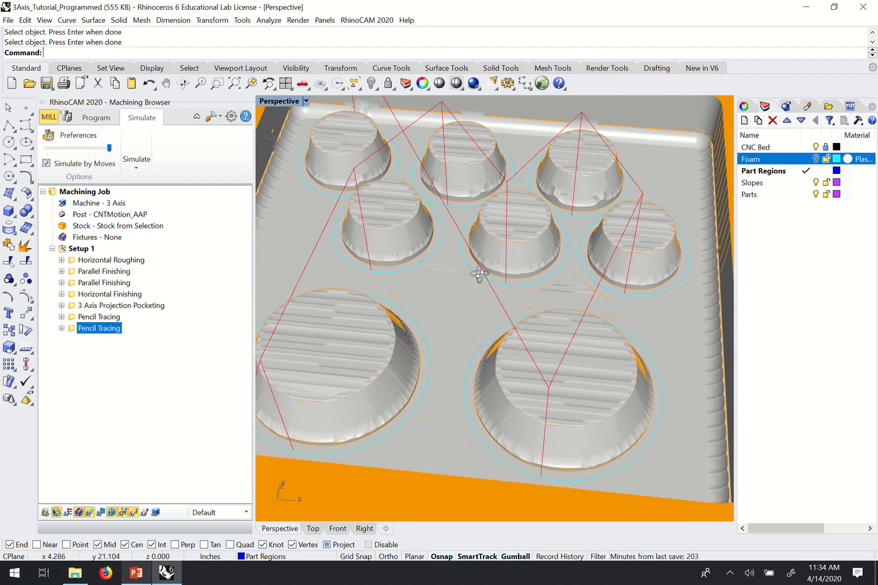
pyautogui.moveTo(483, 261); pyautogui.dragTo(494, 241, button='right')
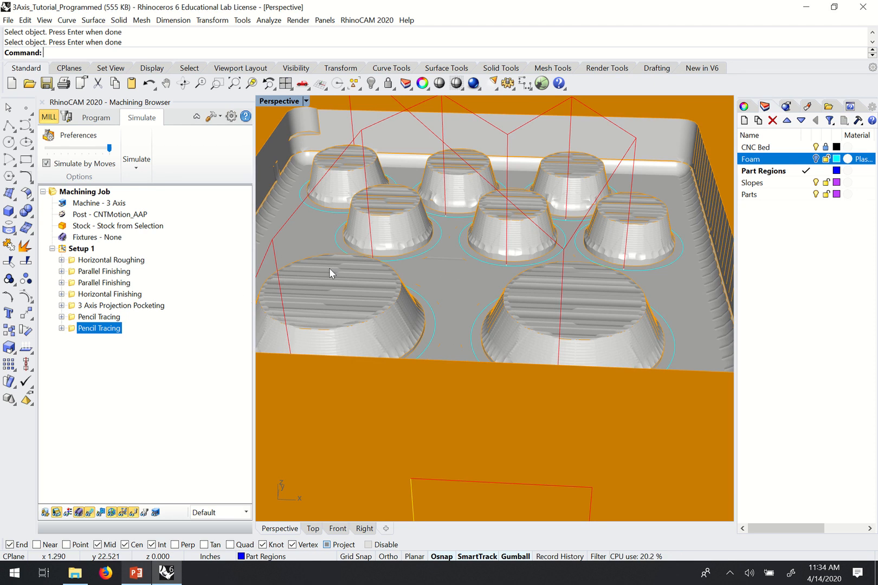
pyautogui.click(93, 309)
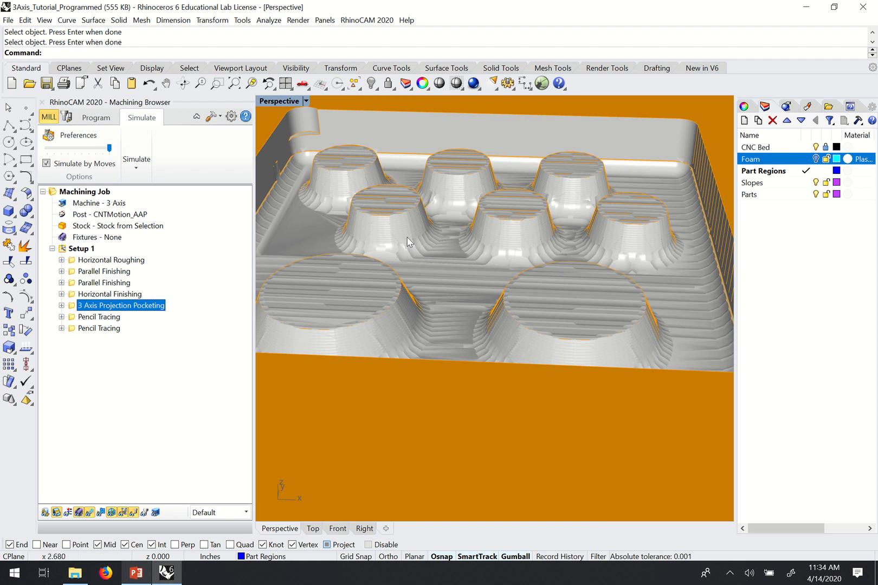
pyautogui.click(106, 329)
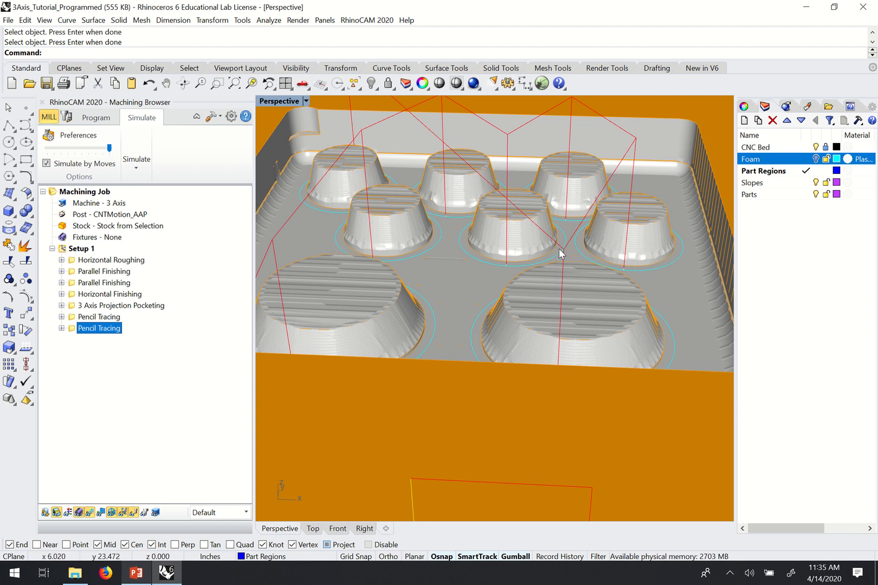
pyautogui.moveTo(445, 233); pyautogui.dragTo(434, 253, button='right')
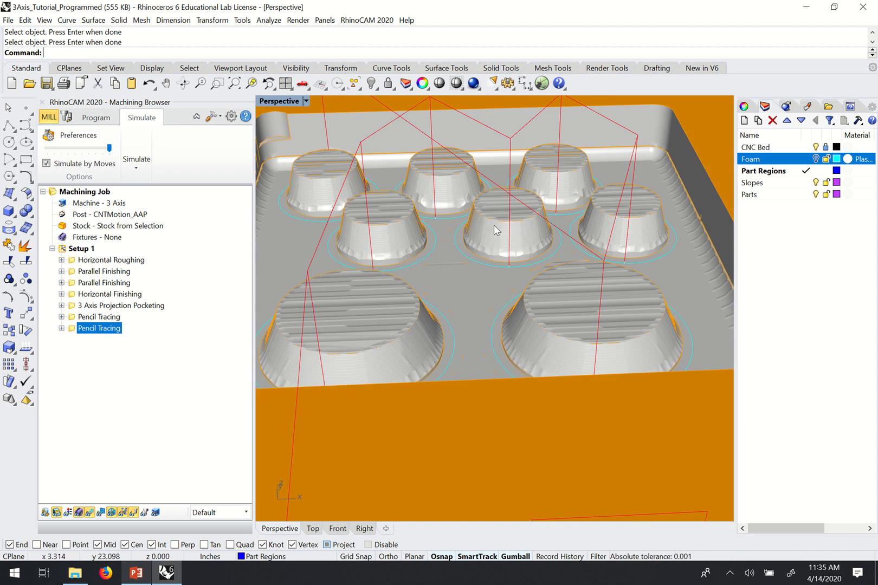
# - Review all the simulated parts across the foam block, and return from simulation to the programming view of the part models
pyautogui.scroll(-3, 487, 256)
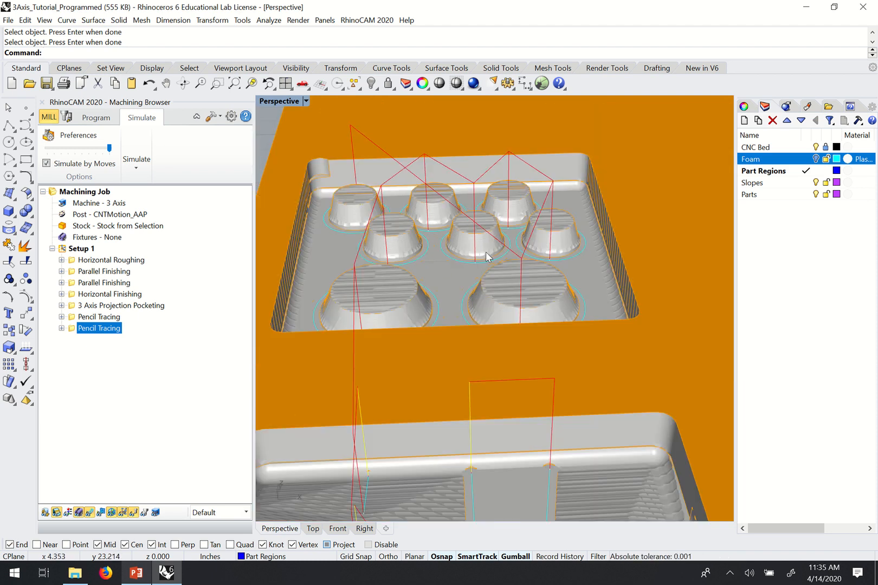
pyautogui.scroll(-2, 526, 256)
pyautogui.scroll(-2, 524, 279)
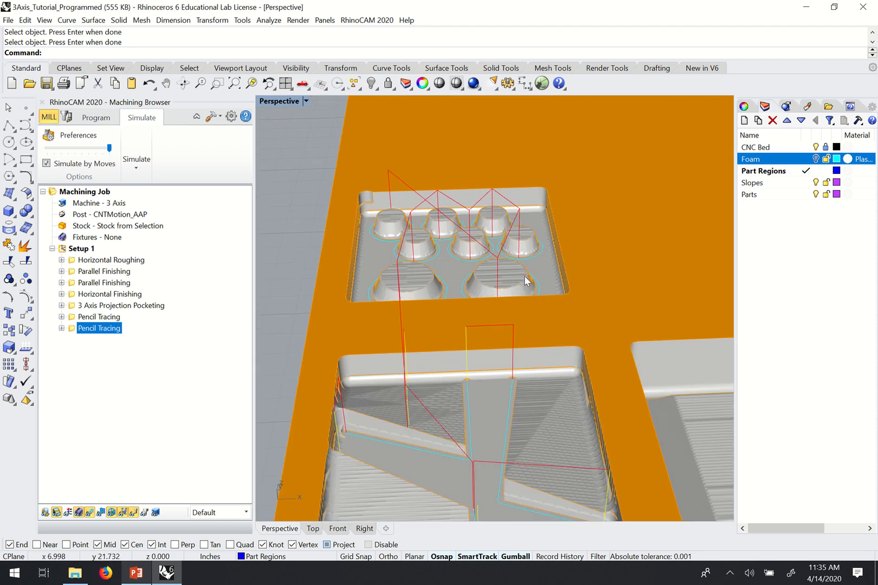
pyautogui.moveTo(523, 271); pyautogui.dragTo(420, 262, button='right')
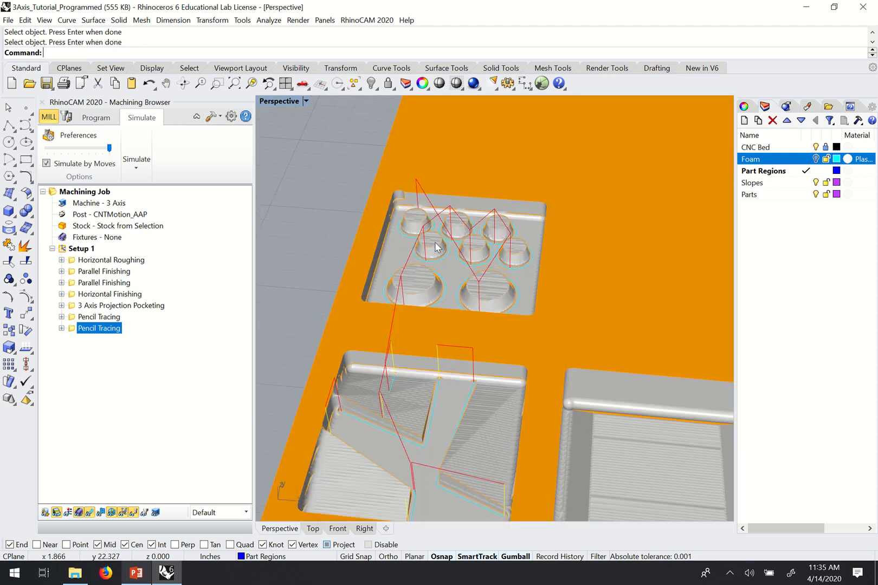
pyautogui.scroll(-3, 458, 314)
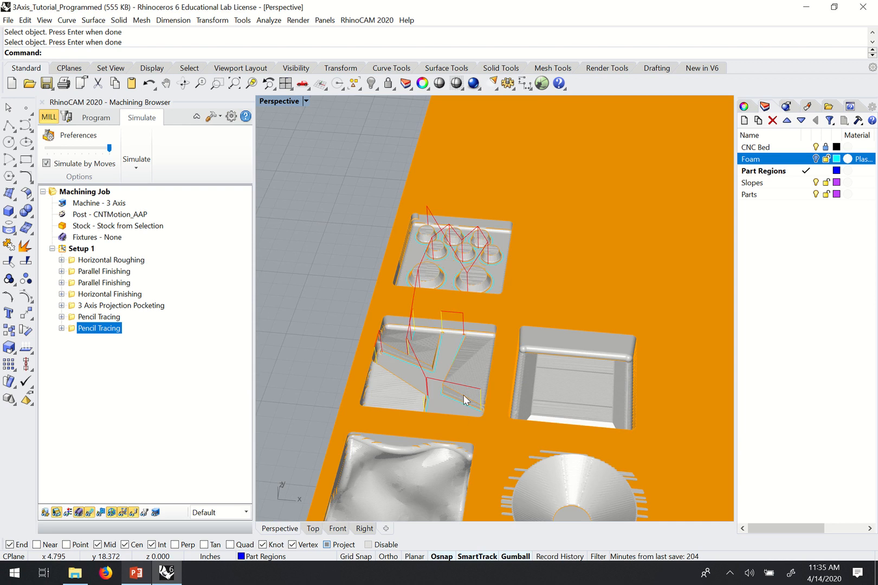
pyautogui.scroll(-1, 477, 399)
pyautogui.scroll(-2, 498, 401)
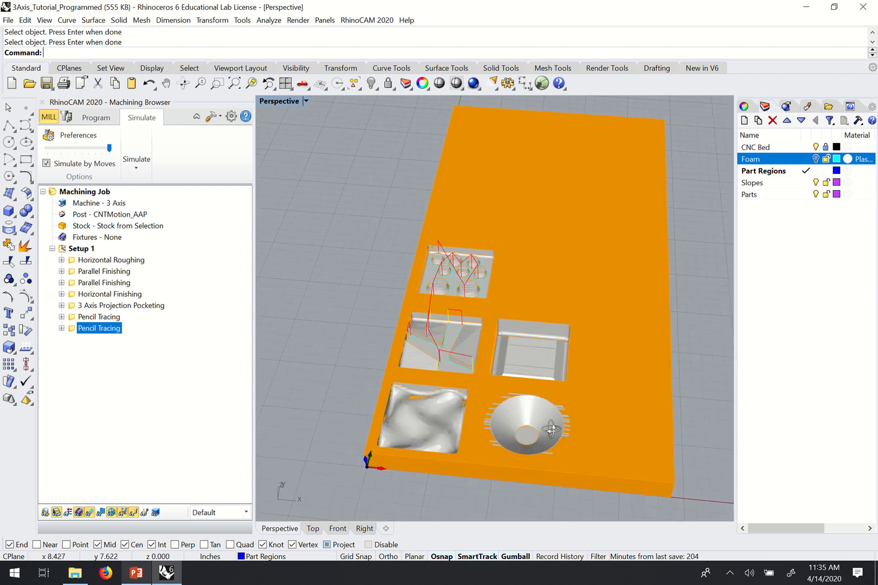
pyautogui.moveTo(551, 430); pyautogui.dragTo(552, 441, button='right')
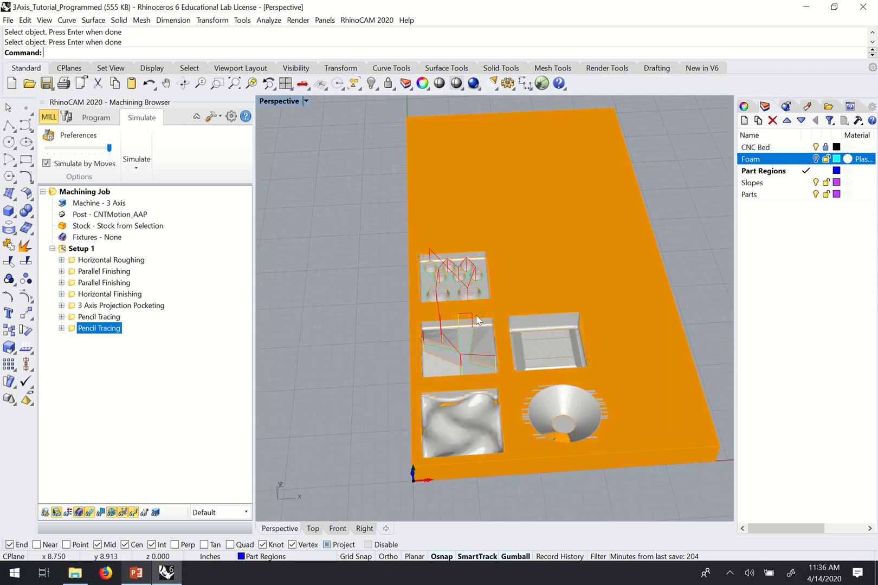
pyautogui.scroll(1, 455, 321)
pyautogui.moveTo(466, 290); pyautogui.dragTo(427, 311, button='right')
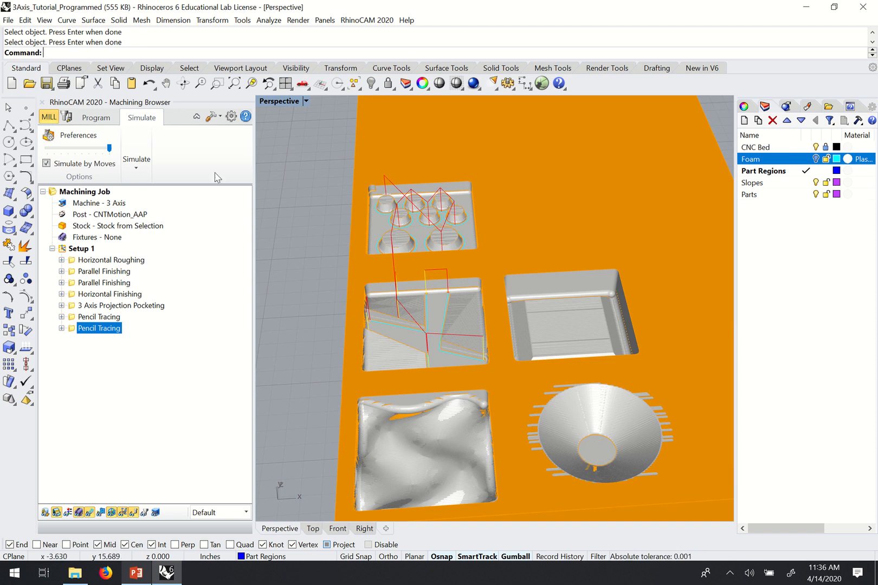
pyautogui.click(95, 118)
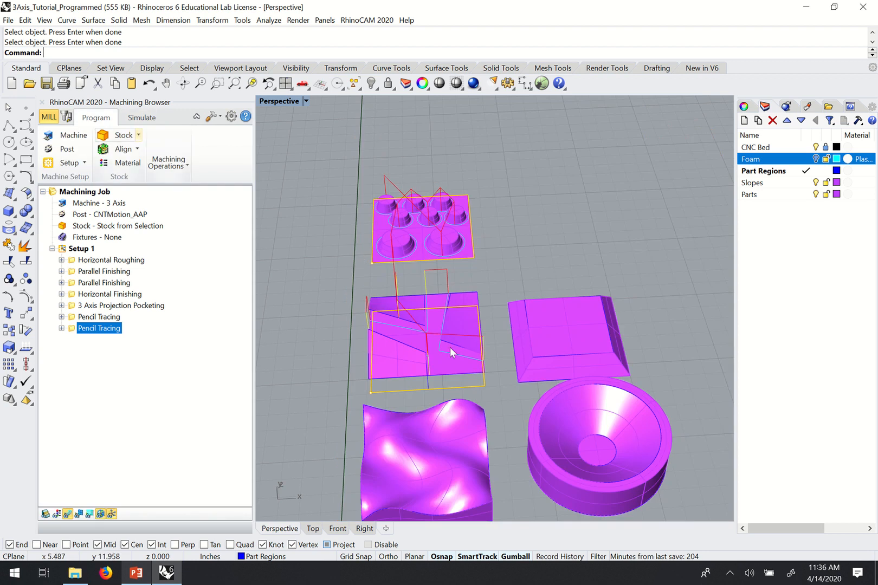